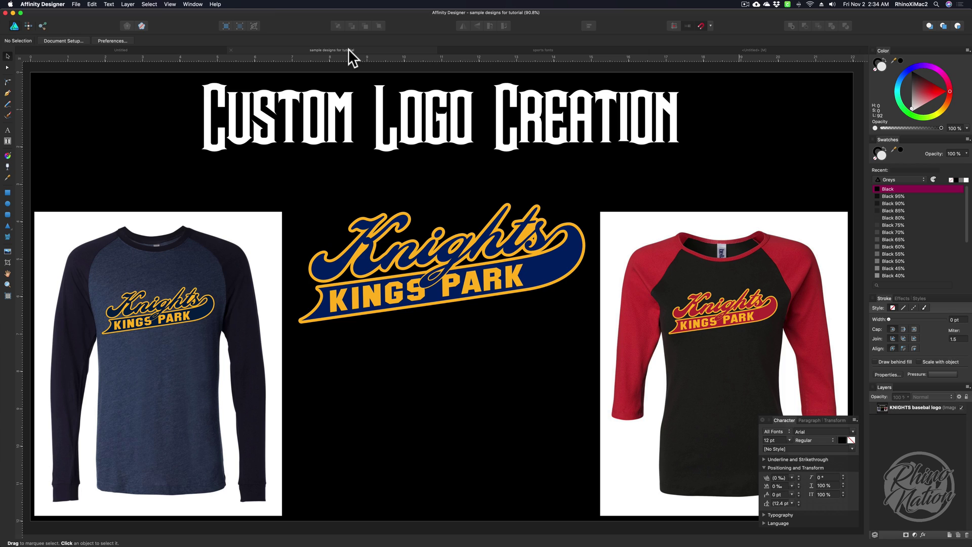
# - In the blank untitled document, add the art text "Knights" in LHF Pilsner Regular at 130 pt
pyautogui.click(533, 48)
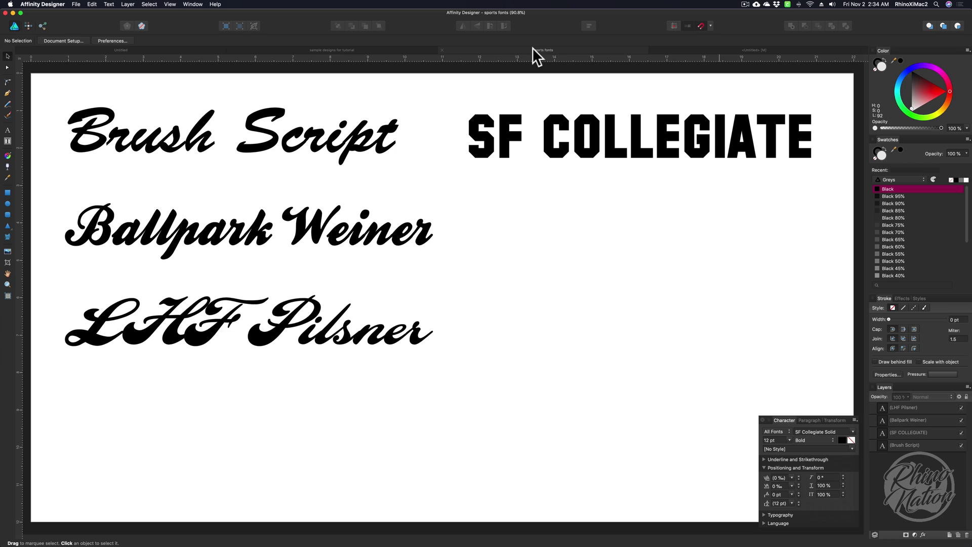
pyautogui.click(745, 48)
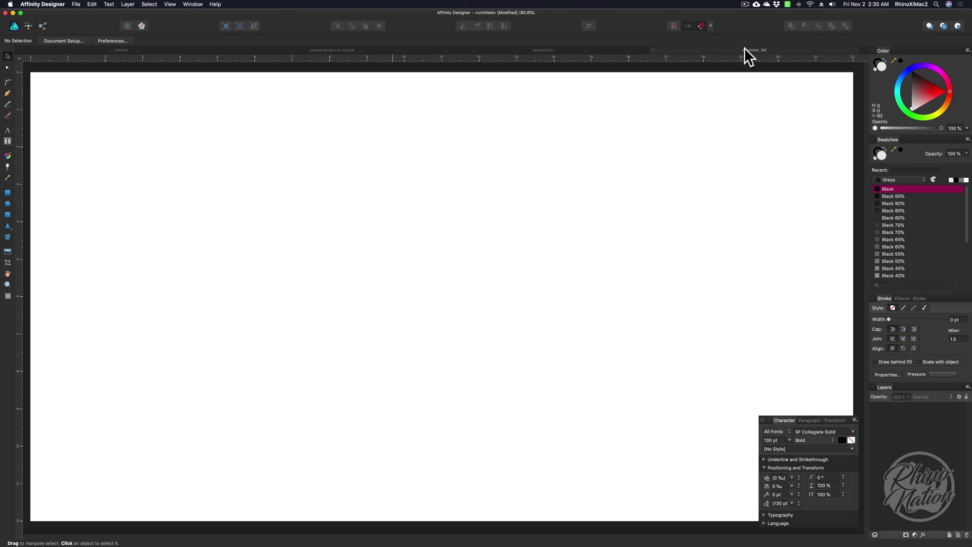
pyautogui.click(8, 131)
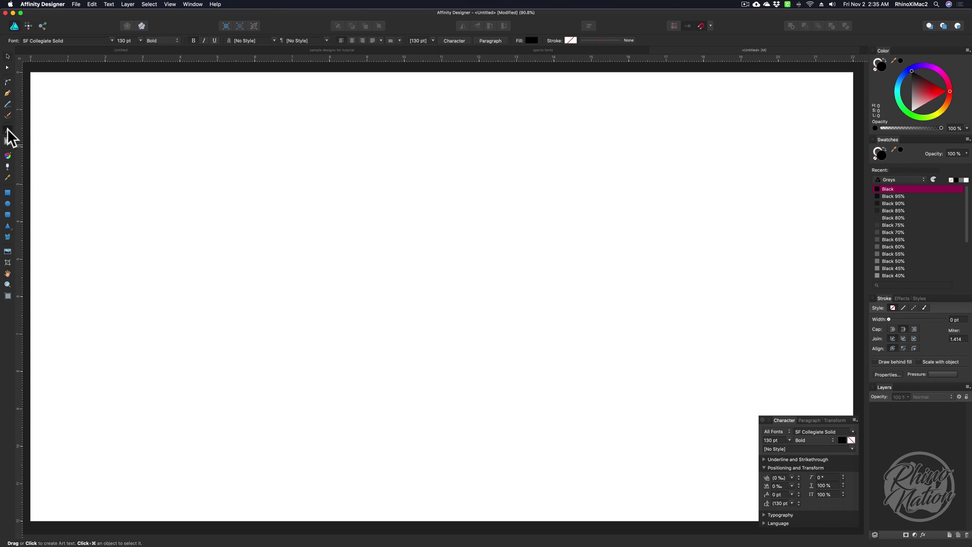
pyautogui.click(813, 432)
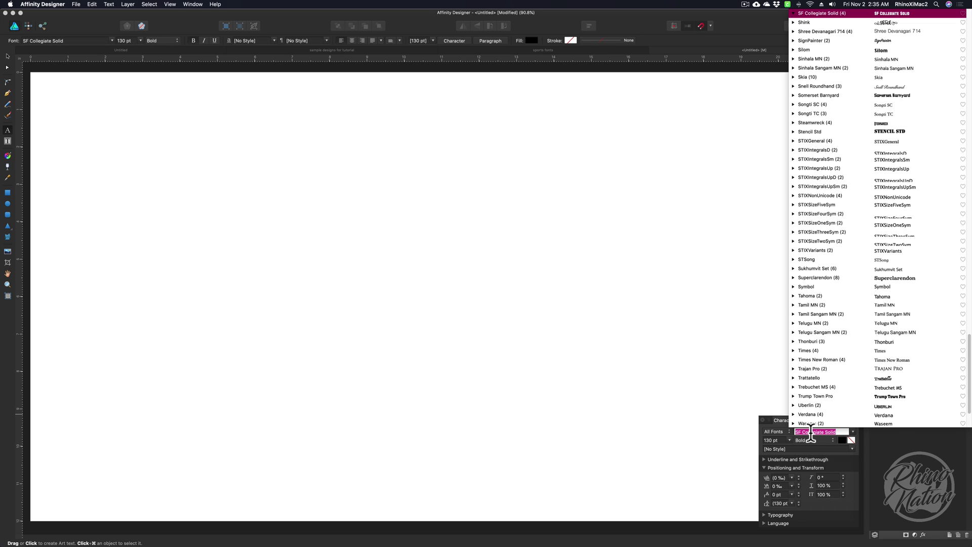
pyautogui.press('Escape')
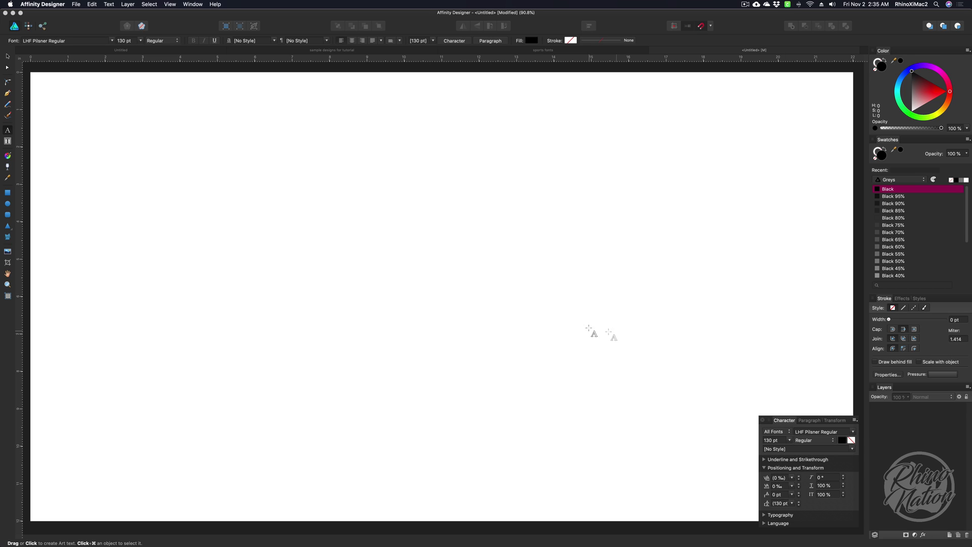
pyautogui.click(420, 229)
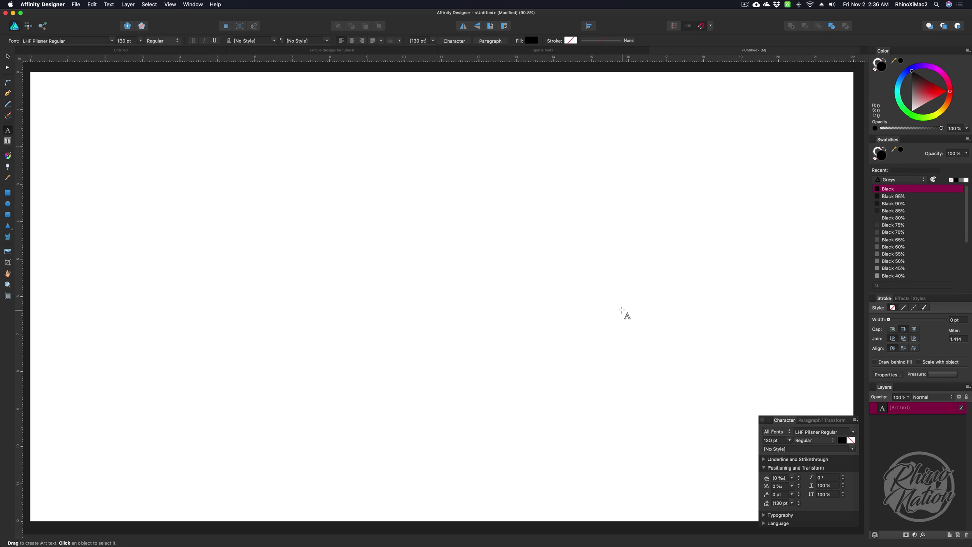
pyautogui.write('Knight')
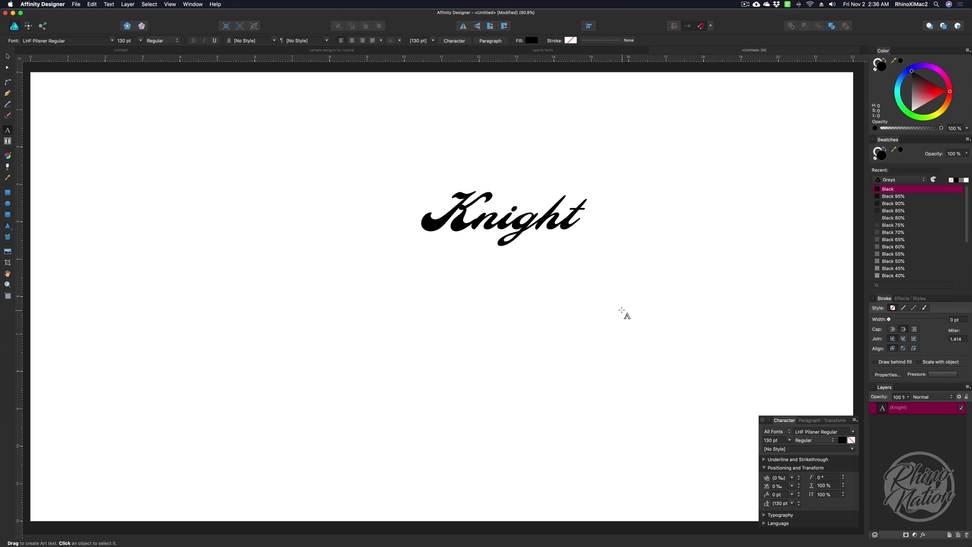
pyautogui.write('s')
pyautogui.press('Escape')
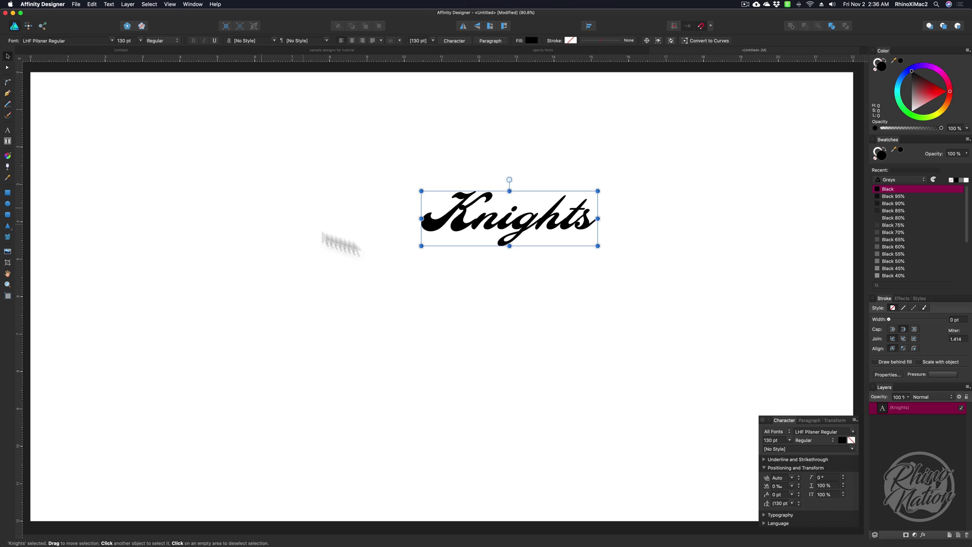
# - Centre the Knights text in the upper page, enlarge it to about 395 pt and leave its tracking at 0 ‰
pyautogui.moveTo(515, 238); pyautogui.dragTo(450, 238)
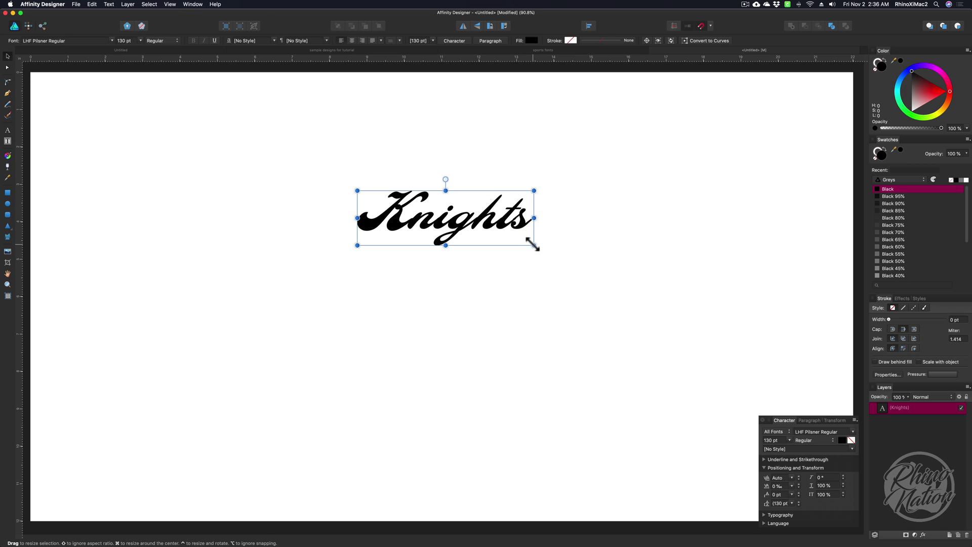
pyautogui.moveTo(532, 245); pyautogui.dragTo(704, 327)
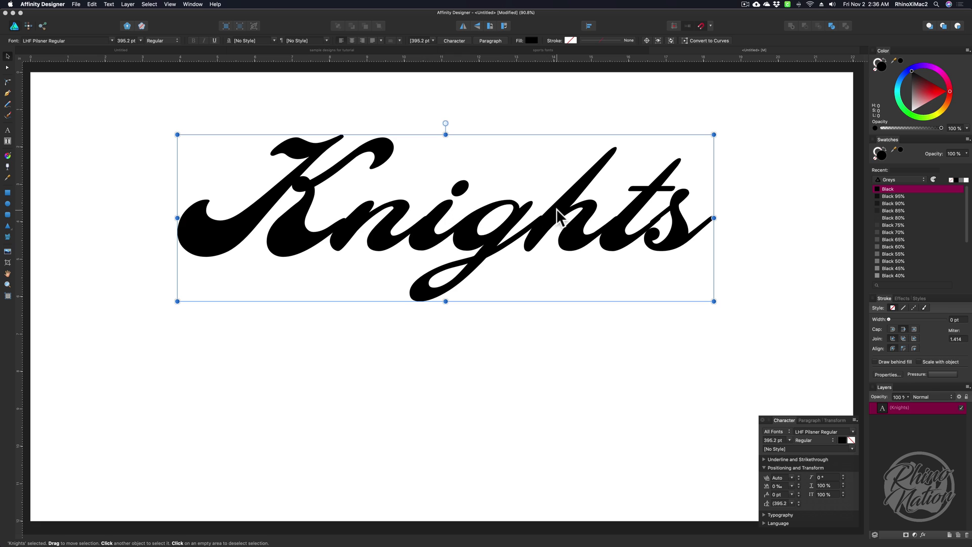
pyautogui.click(792, 485)
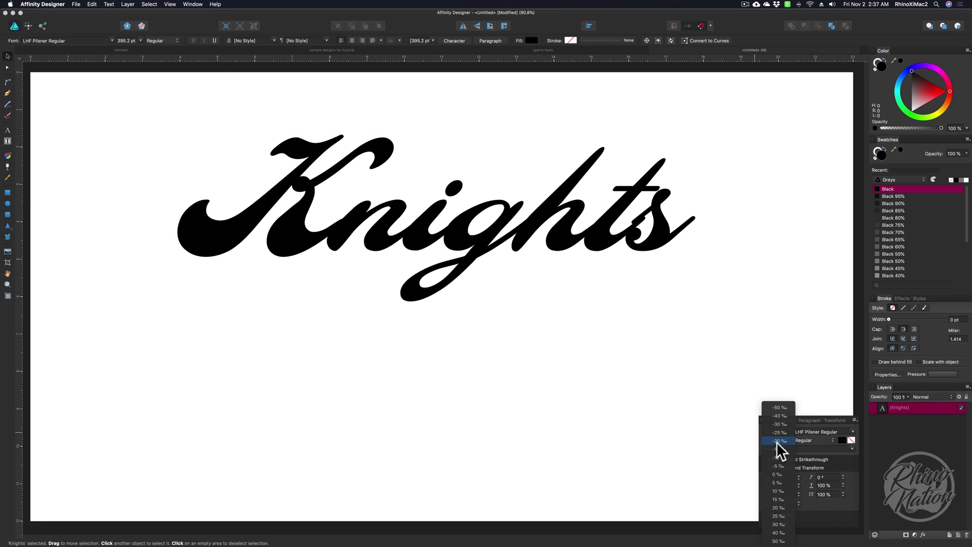
pyautogui.click(781, 475)
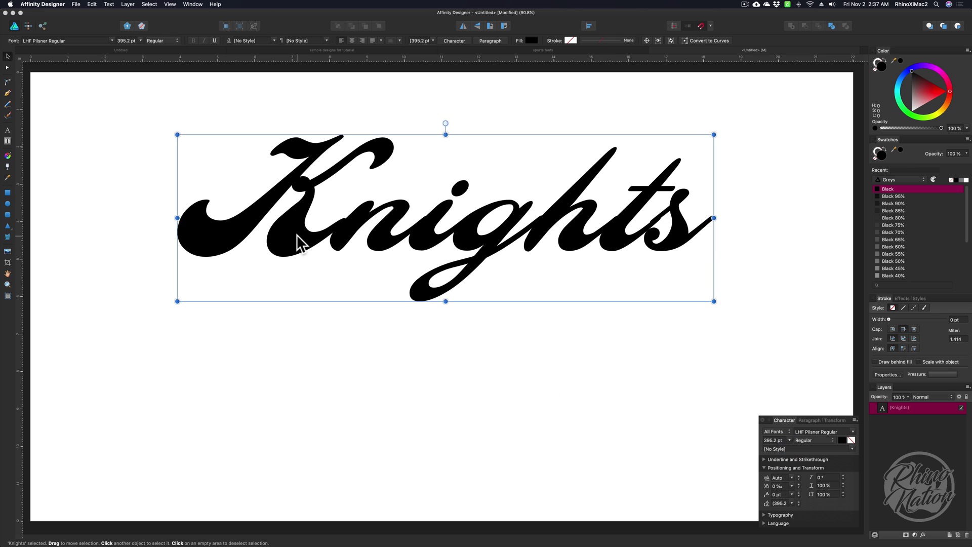
# - Convert the Knights text to curves and ungroup it into separate letters
pyautogui.click(128, 4)
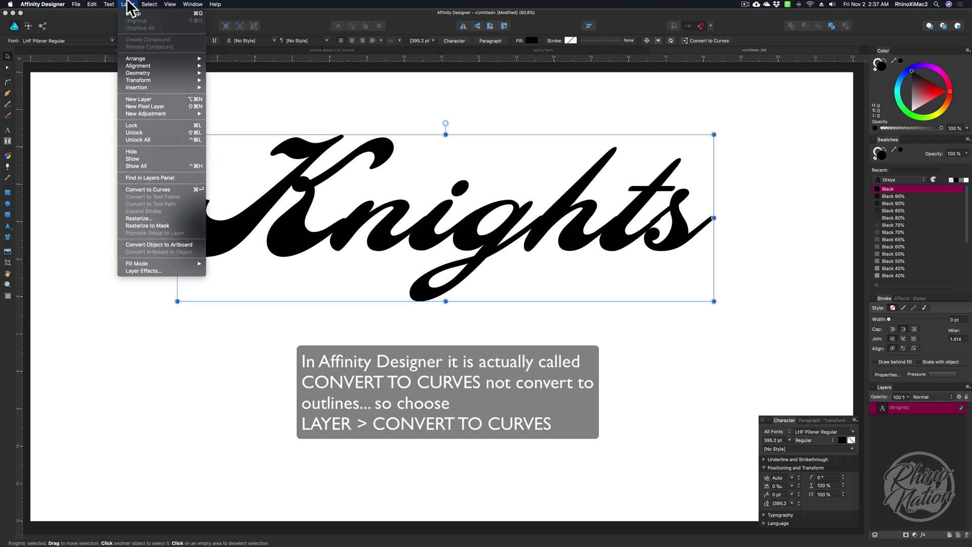
pyautogui.click(151, 189)
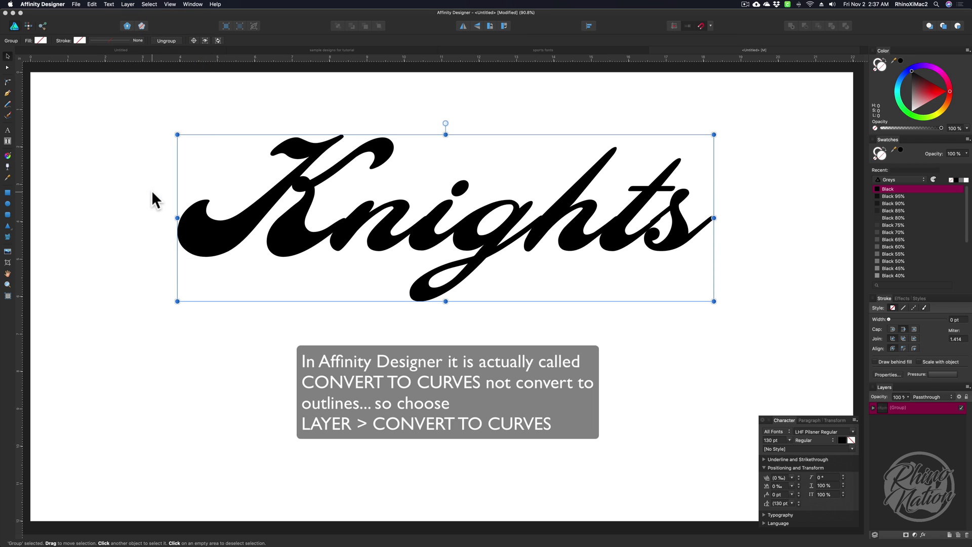
pyautogui.click(129, 4)
pyautogui.click(139, 23)
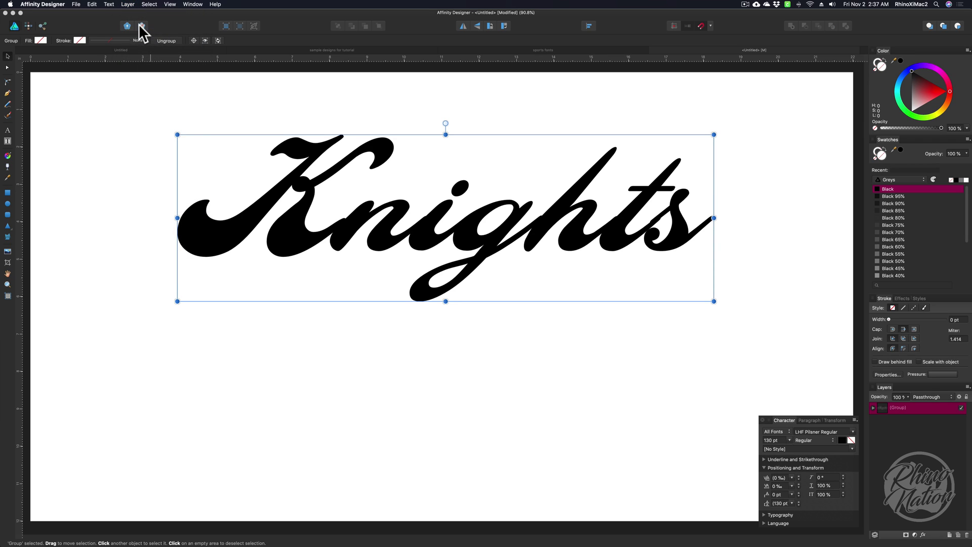
pyautogui.click(139, 23)
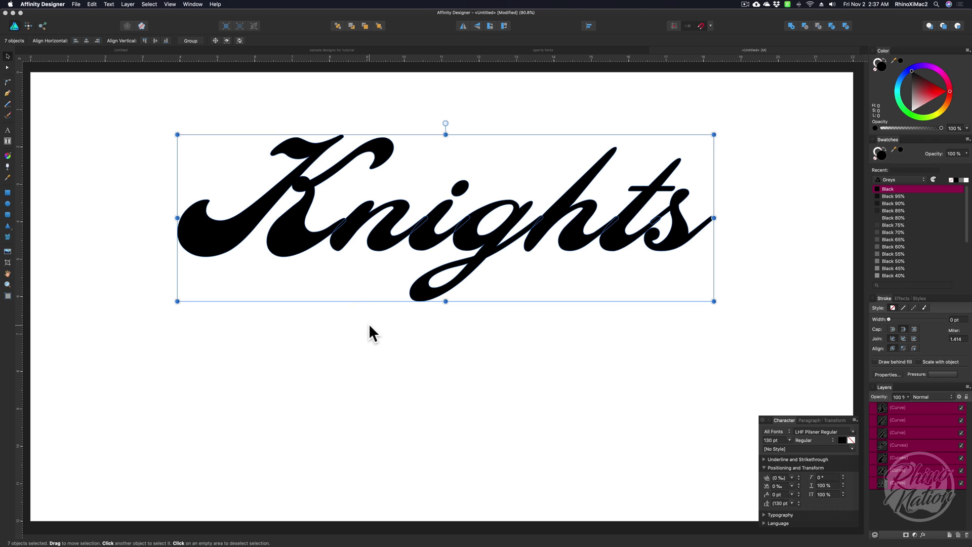
# - Reposition the letters of Knights after the K one by one so each overlaps the connecting stroke of its neighbour
pyautogui.moveTo(363, 327); pyautogui.dragTo(741, 186)
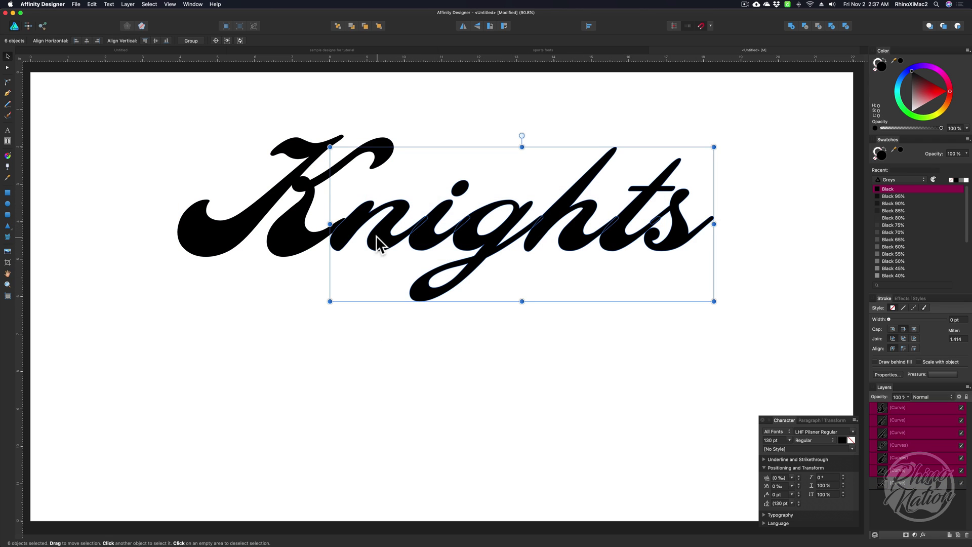
pyautogui.moveTo(378, 236)
pyautogui.mouseDown()
pyautogui.moveTo(475, 252)
pyautogui.moveTo(495, 247)
pyautogui.moveTo(412, 239)
pyautogui.moveTo(502, 239)
pyautogui.moveTo(380, 236)
pyautogui.mouseUp()
pyautogui.click(415, 239)
pyautogui.moveTo(532, 223); pyautogui.dragTo(423, 233)
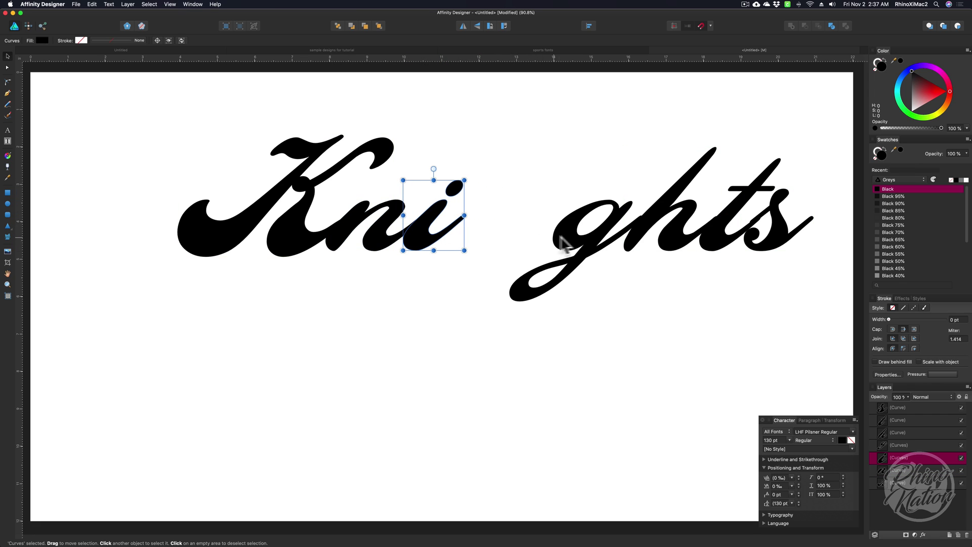
pyautogui.moveTo(565, 240); pyautogui.dragTo(459, 228)
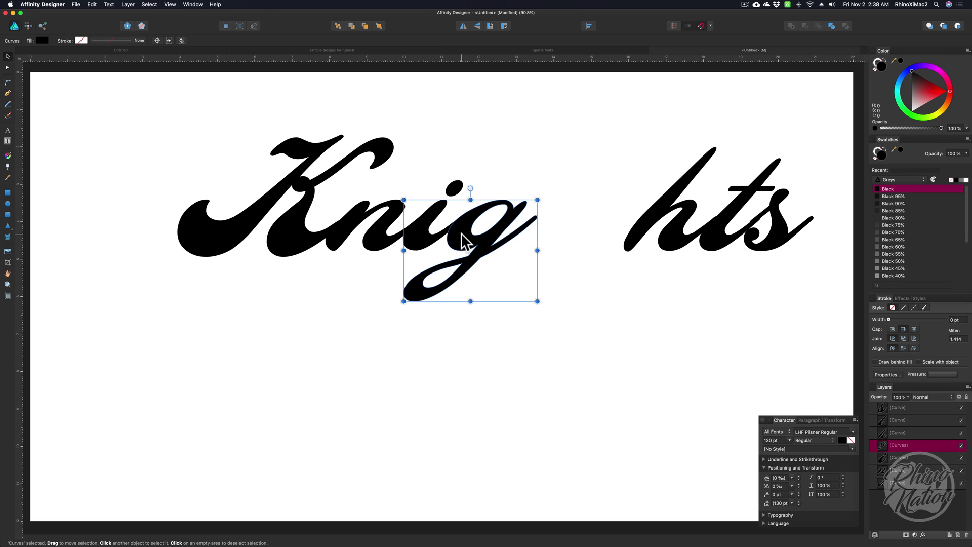
pyautogui.click(678, 242)
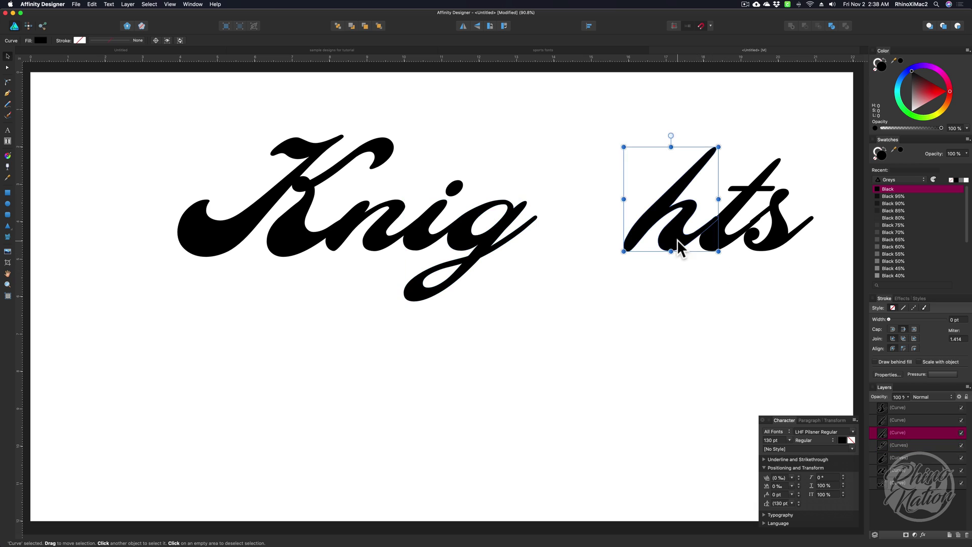
pyautogui.moveTo(678, 243); pyautogui.dragTo(570, 238)
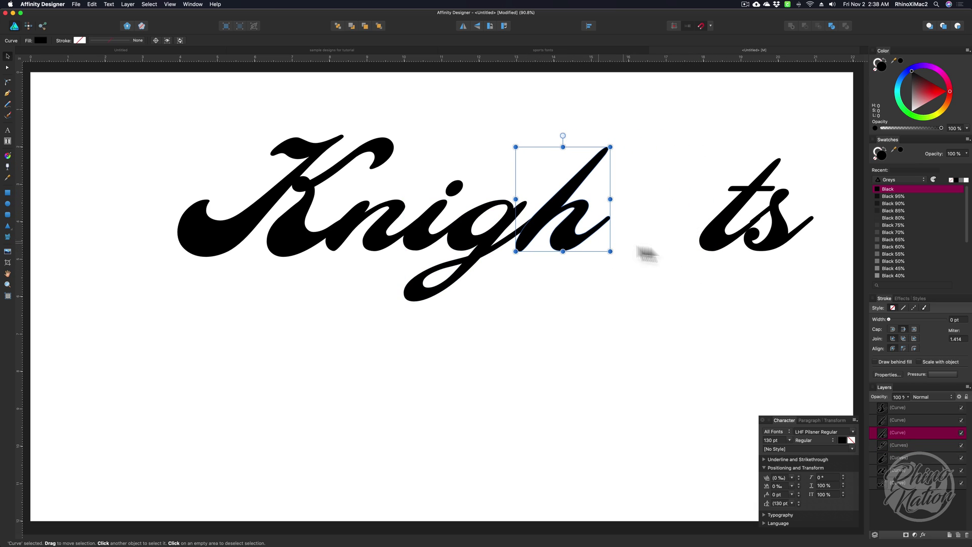
pyautogui.moveTo(709, 241); pyautogui.dragTo(600, 241)
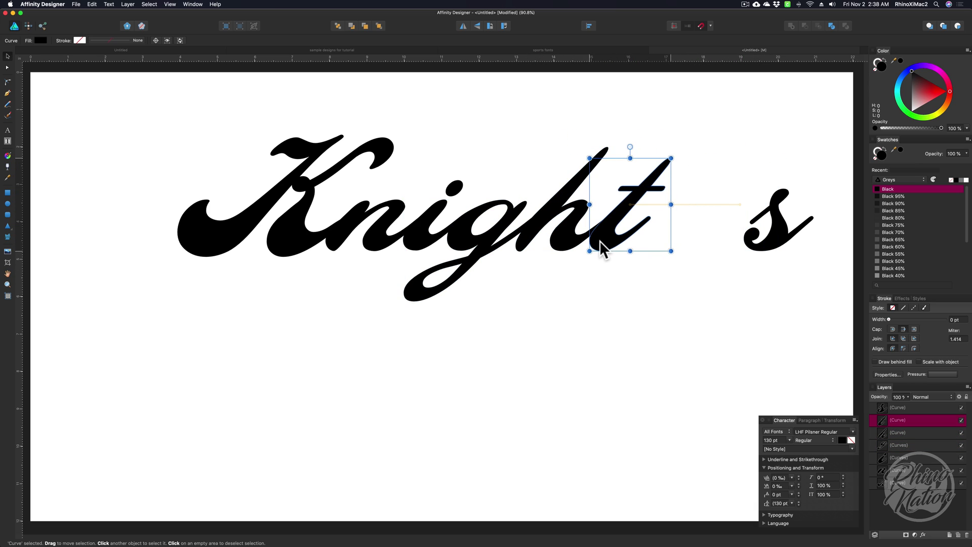
pyautogui.moveTo(774, 243); pyautogui.dragTo(667, 244)
pyautogui.click(725, 283)
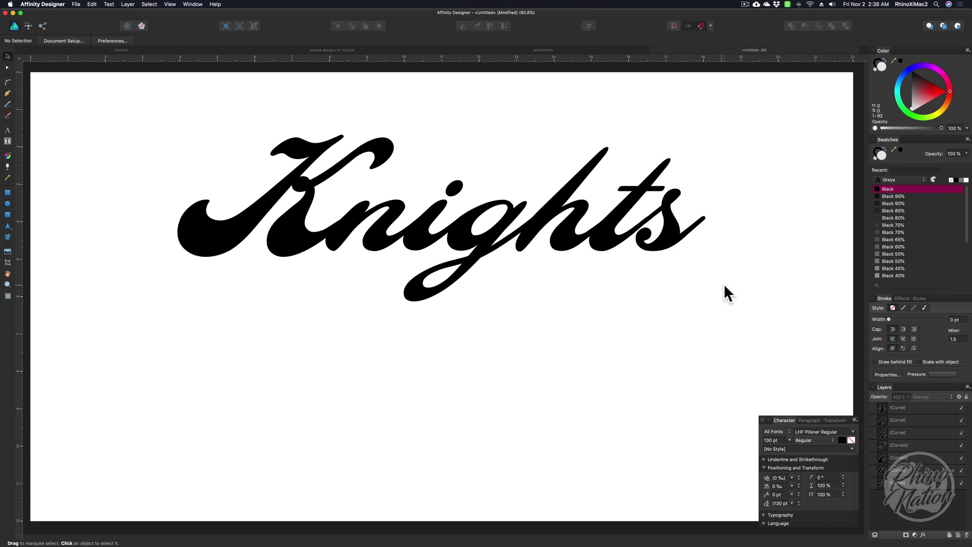
# - Merge all the letter curves into one shape with the Add operation and move it slightly down the page
pyautogui.press('super+a')
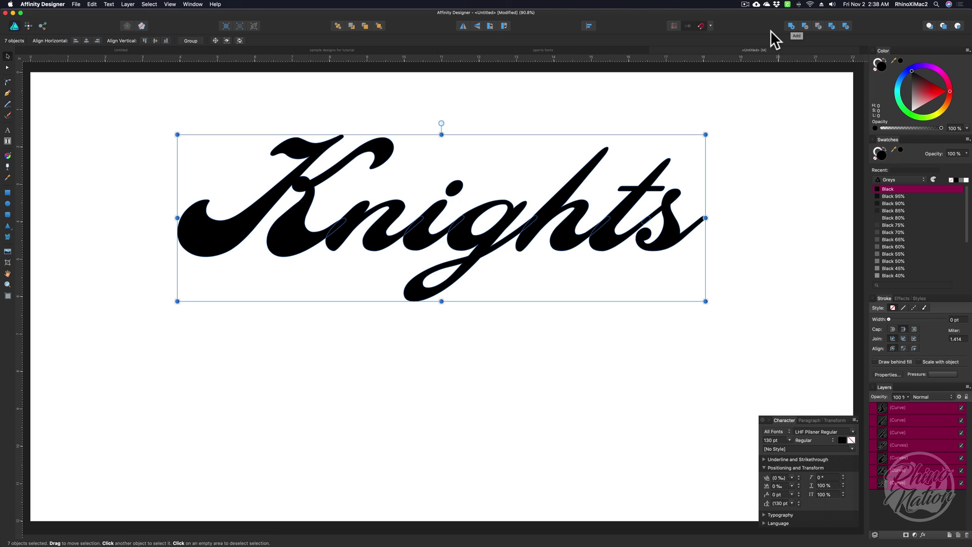
pyautogui.click(791, 23)
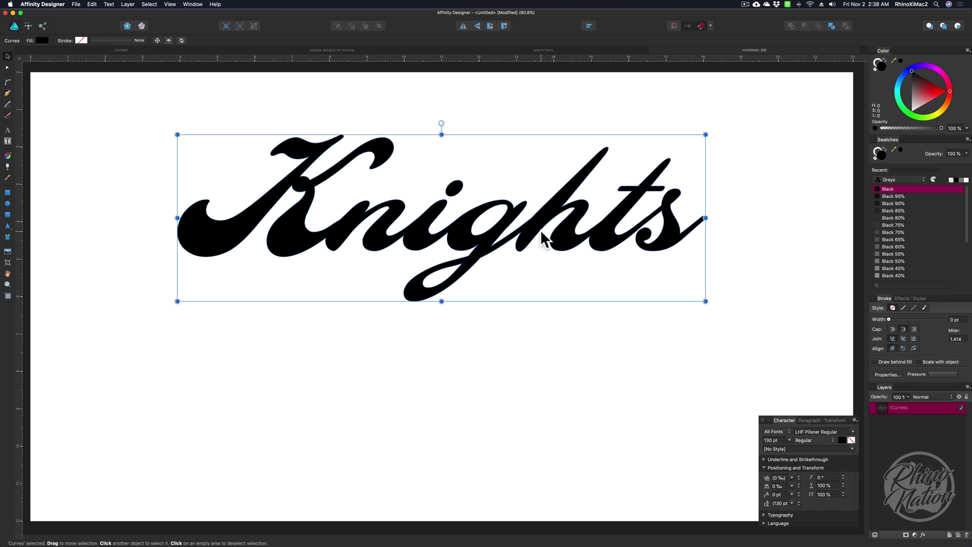
pyautogui.moveTo(434, 235); pyautogui.dragTo(435, 257)
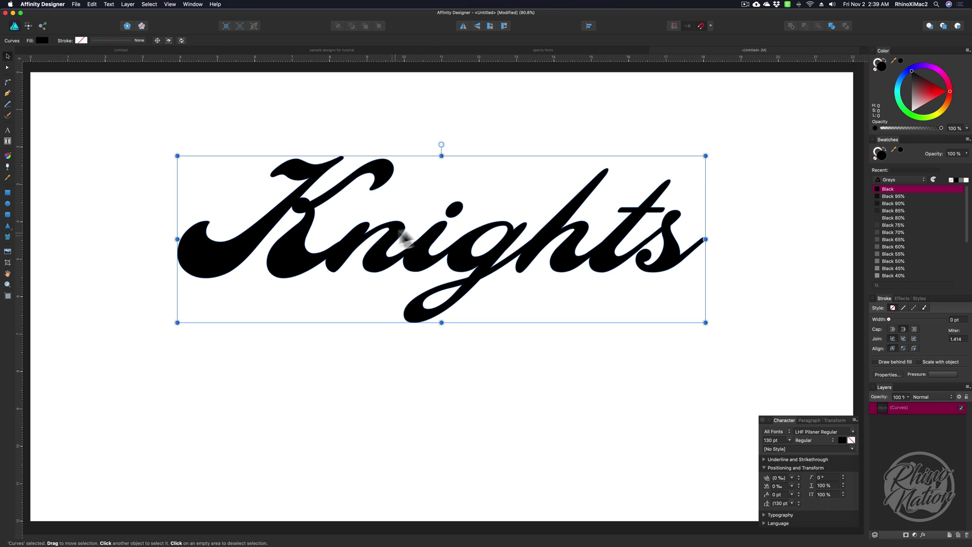
# - Try rotating the lettering freehand, show its rotation centre and place that centre on the lettering's upper-right corner
pyautogui.moveTo(442, 145)
pyautogui.mouseDown()
pyautogui.moveTo(423, 147)
pyautogui.moveTo(441, 145)
pyautogui.mouseUp()
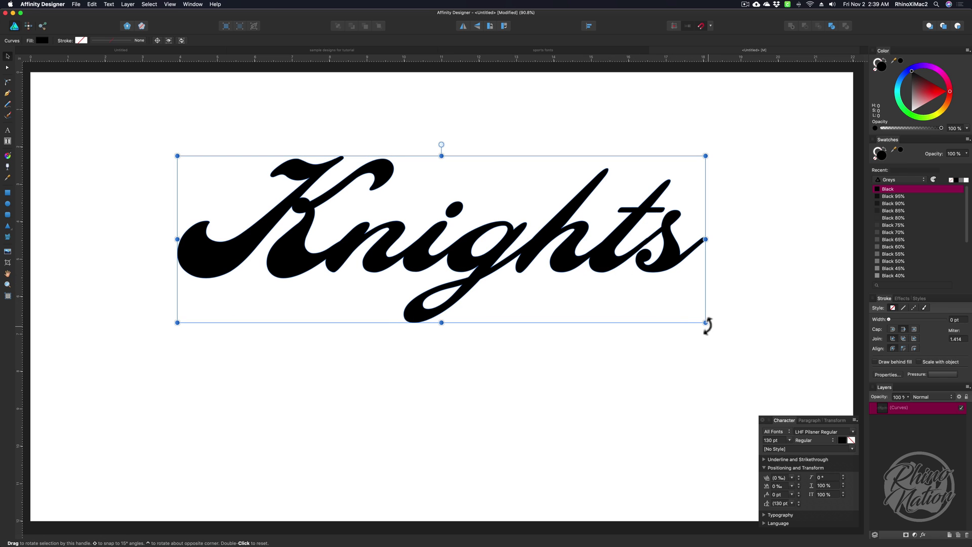
pyautogui.moveTo(708, 325)
pyautogui.mouseDown()
pyautogui.moveTo(725, 298)
pyautogui.moveTo(707, 321)
pyautogui.mouseUp()
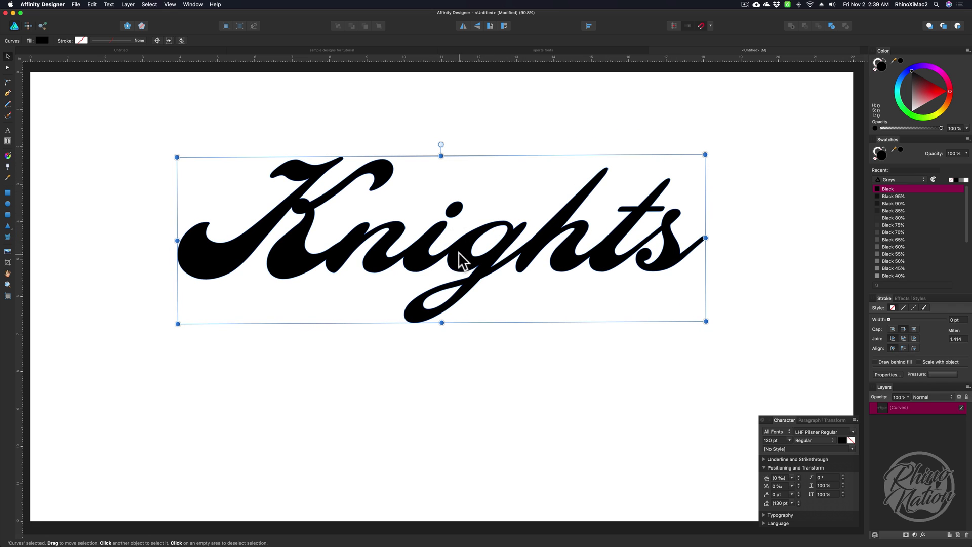
pyautogui.click(157, 40)
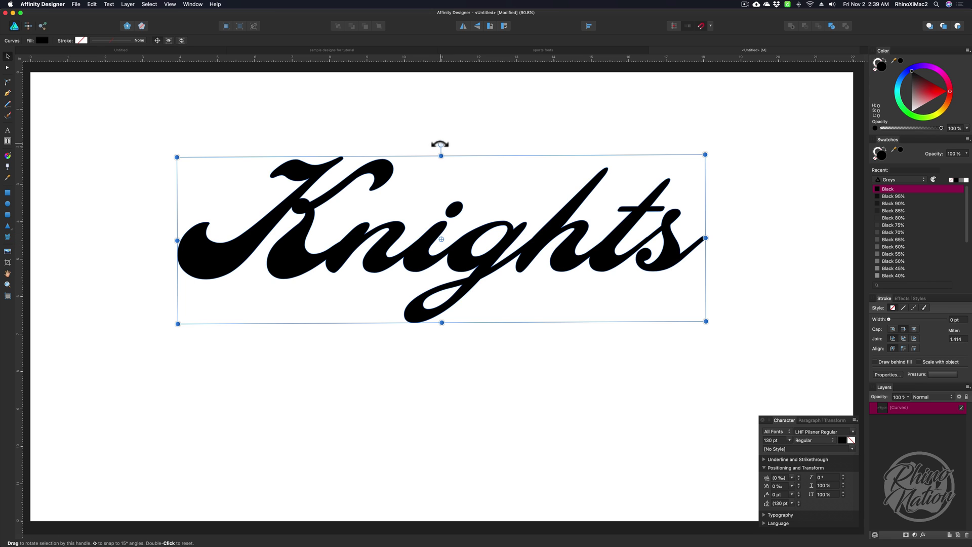
pyautogui.moveTo(441, 148); pyautogui.dragTo(462, 149)
pyautogui.moveTo(442, 242); pyautogui.dragTo(708, 154)
pyautogui.moveTo(441, 145)
pyautogui.mouseDown()
pyautogui.moveTo(424, 167)
pyautogui.moveTo(439, 135)
pyautogui.moveTo(440, 174)
pyautogui.moveTo(441, 145)
pyautogui.mouseUp()
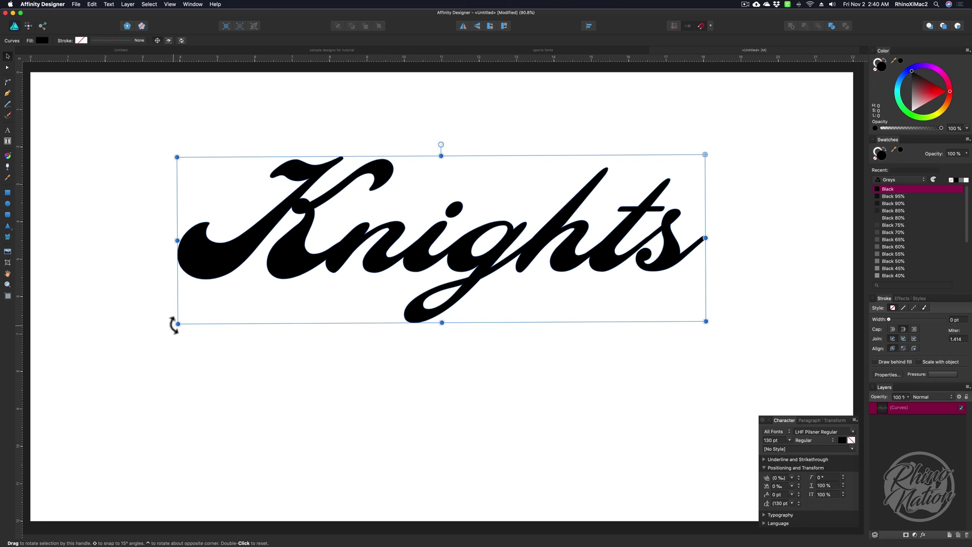
pyautogui.moveTo(174, 324)
pyautogui.mouseDown()
pyautogui.moveTo(243, 400)
pyautogui.moveTo(226, 393)
pyautogui.moveTo(197, 335)
pyautogui.moveTo(177, 325)
pyautogui.mouseUp()
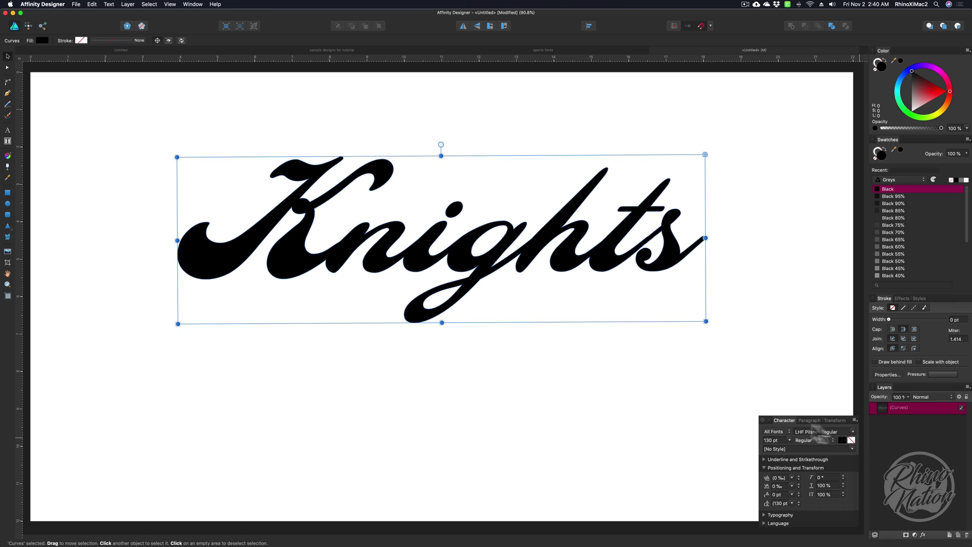
# - Set the lettering's rotation to exactly 7° and deselect it
pyautogui.moveTo(767, 418); pyautogui.dragTo(766, 408)
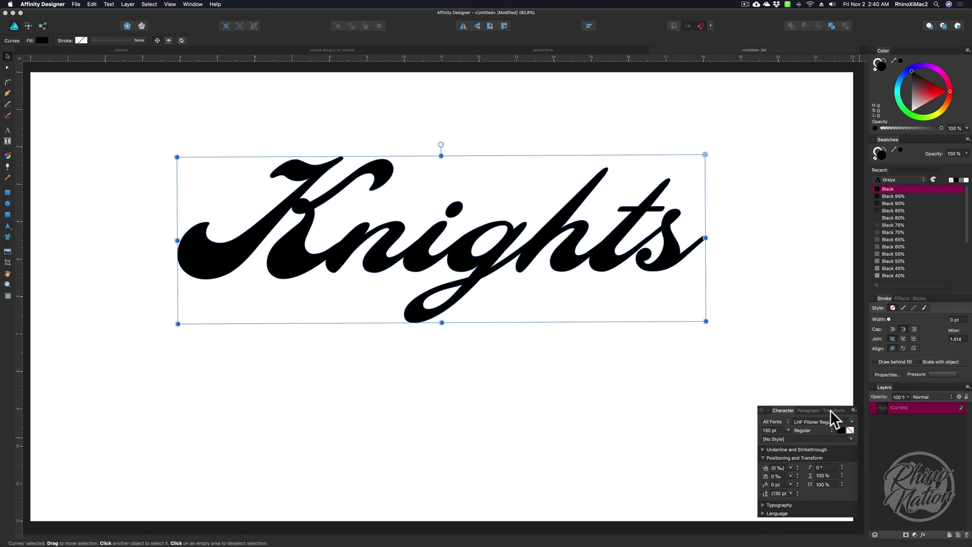
pyautogui.click(833, 411)
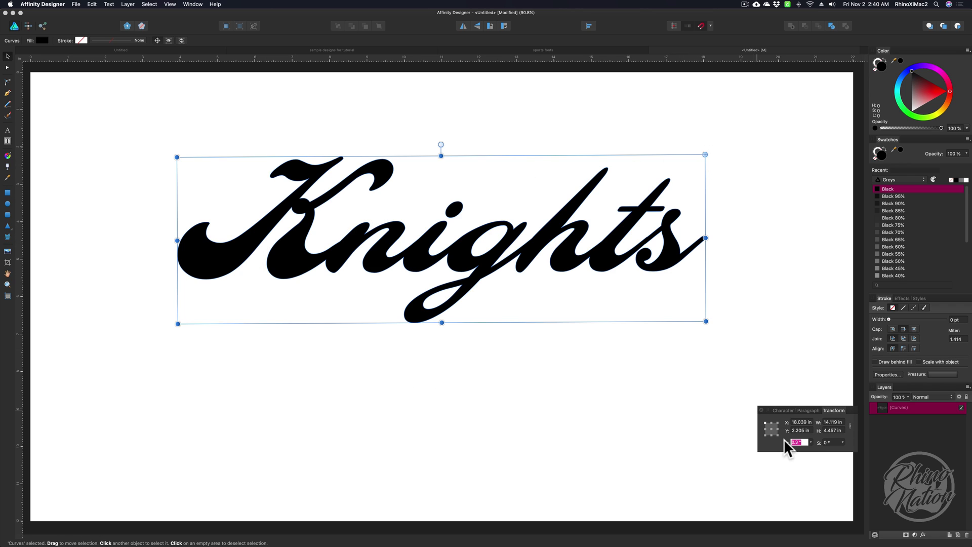
pyautogui.write('7')
pyautogui.press('Tab')
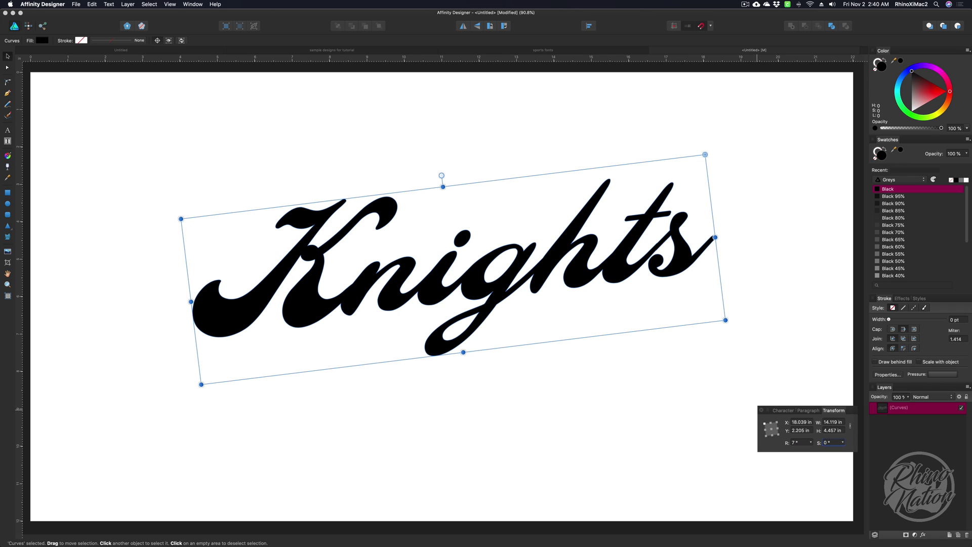
pyautogui.press('super+d')
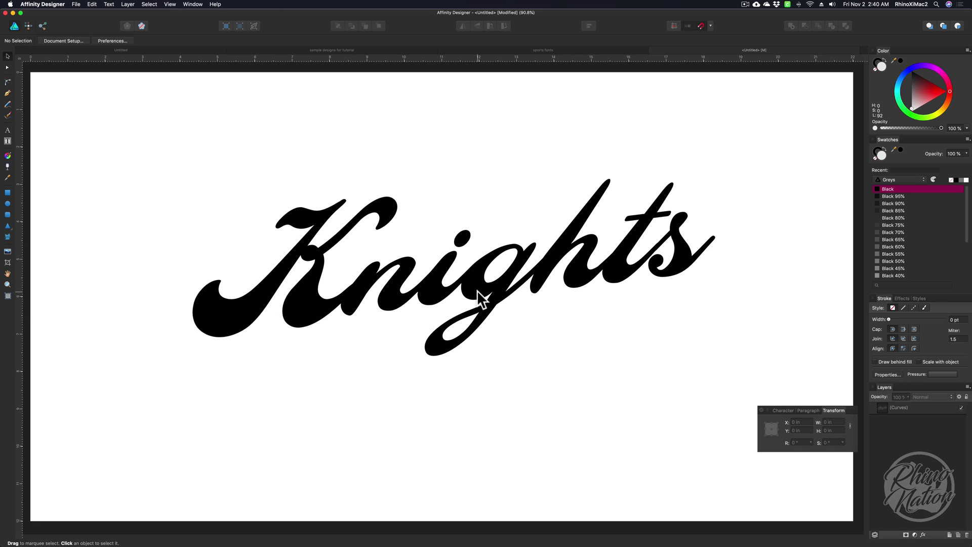
# - Move the lettering up the page and draw the tail's inner edge with the Pen tool, curving from the s back beneath the K
pyautogui.moveTo(477, 290); pyautogui.dragTo(477, 260)
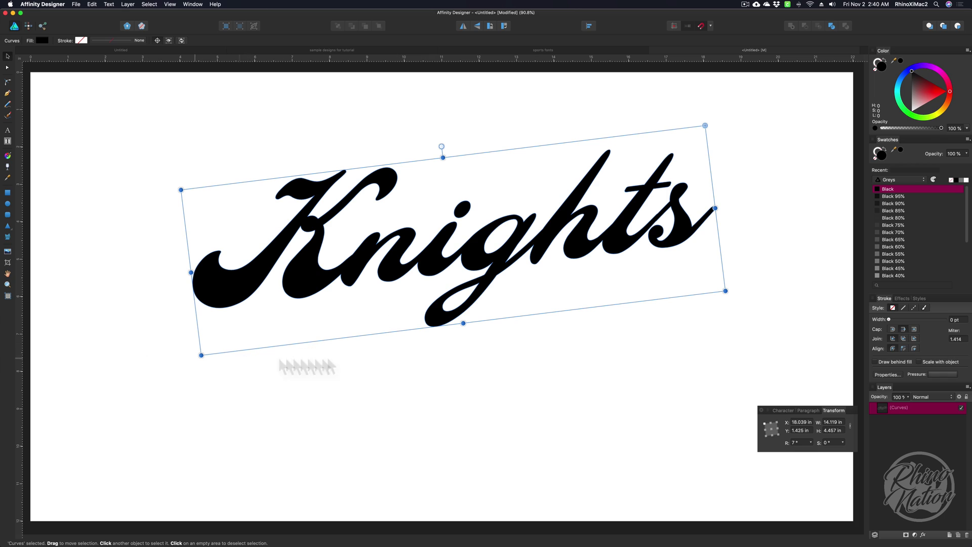
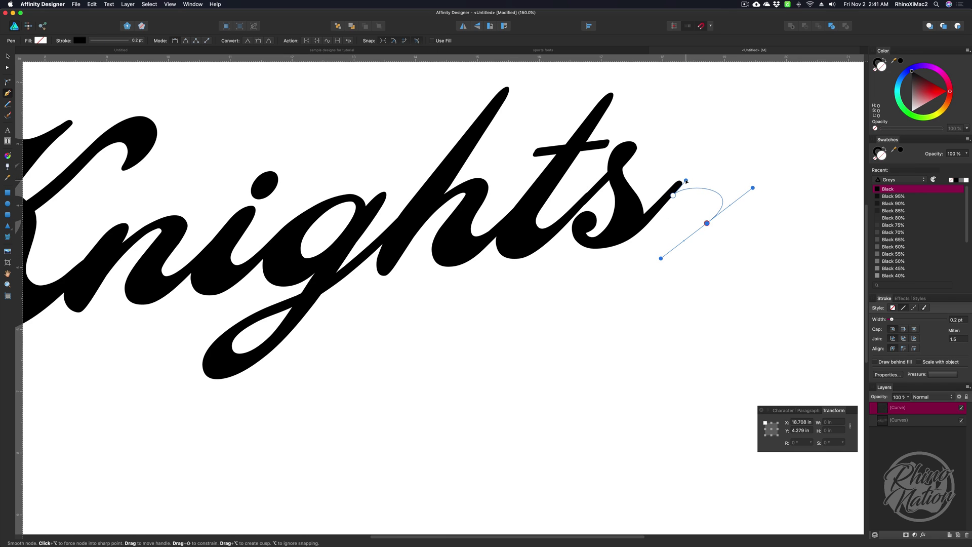
pyautogui.moveTo(686, 180); pyautogui.dragTo(715, 144)
pyautogui.hscroll(-5, 715, 144)
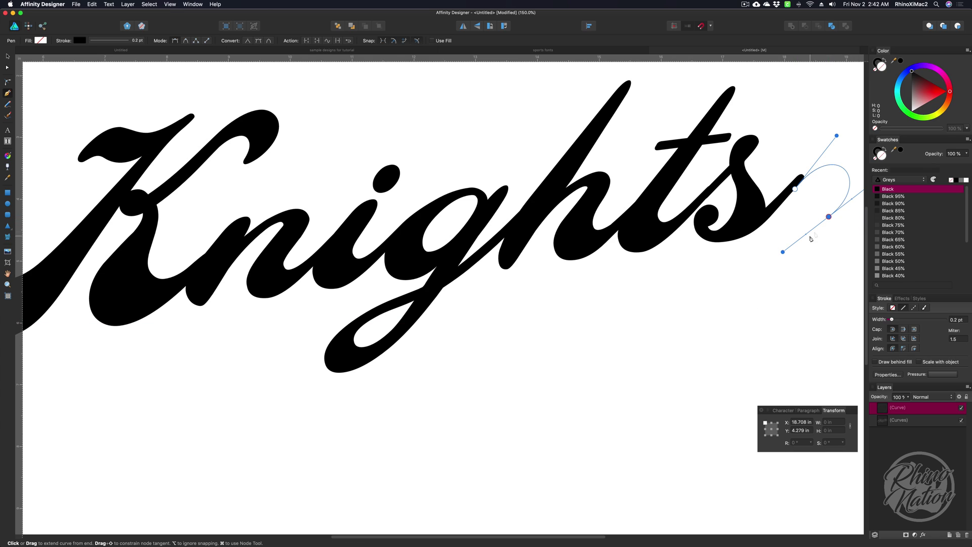
pyautogui.moveTo(729, 276); pyautogui.dragTo(700, 286)
pyautogui.press('super+1')
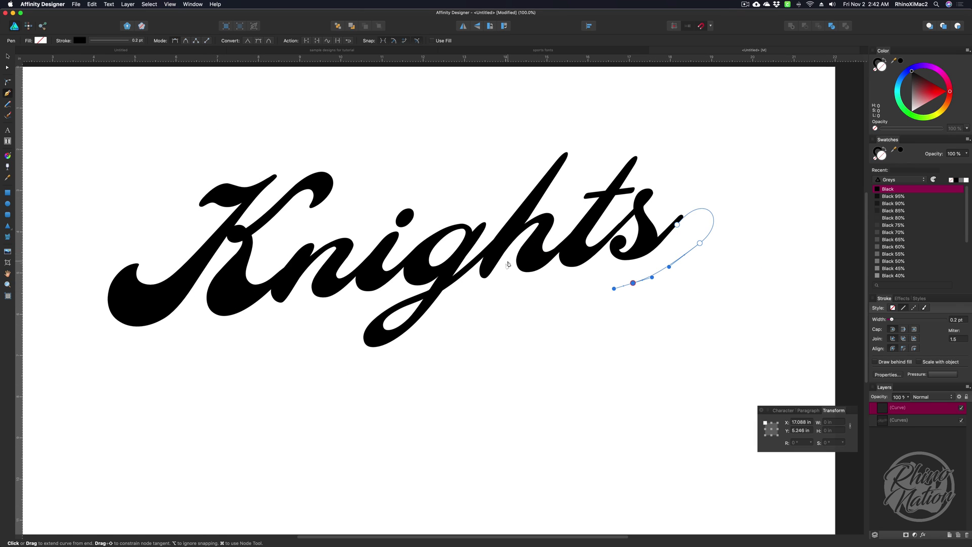
pyautogui.moveTo(633, 284); pyautogui.dragTo(625, 282)
pyautogui.moveTo(115, 348); pyautogui.dragTo(84, 352)
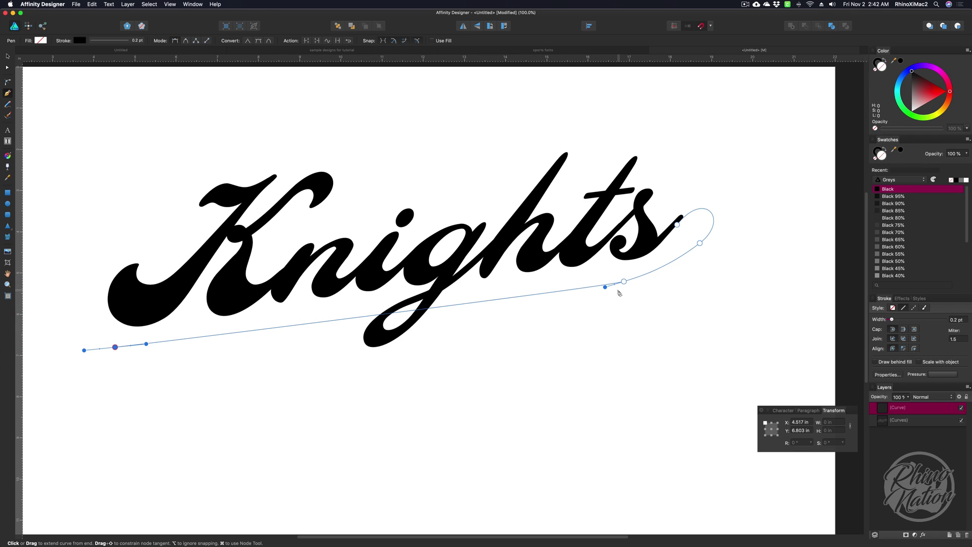
# - Smooth the inner edge's bend below the s by repositioning its two nodes and lengthening the lower node's handle
pyautogui.press('super')
pyautogui.moveTo(623, 281); pyautogui.dragTo(625, 279)
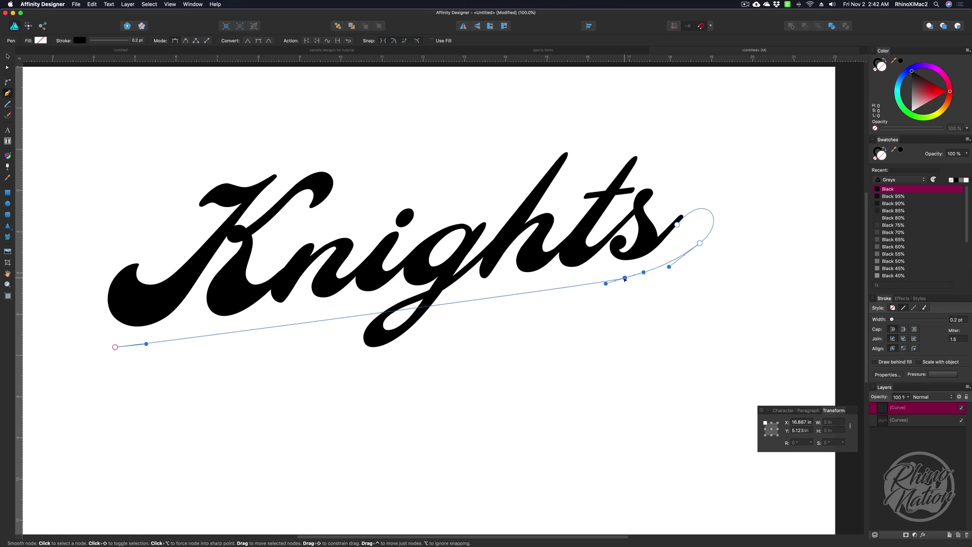
pyautogui.moveTo(115, 347); pyautogui.dragTo(115, 348)
pyautogui.click(626, 278)
pyautogui.moveTo(648, 273); pyautogui.dragTo(655, 272)
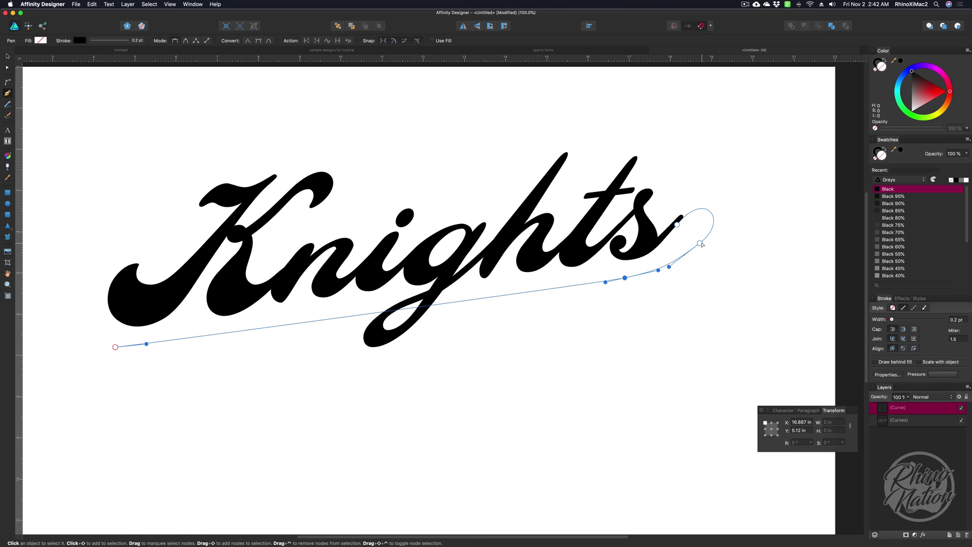
pyautogui.moveTo(700, 244); pyautogui.dragTo(705, 239)
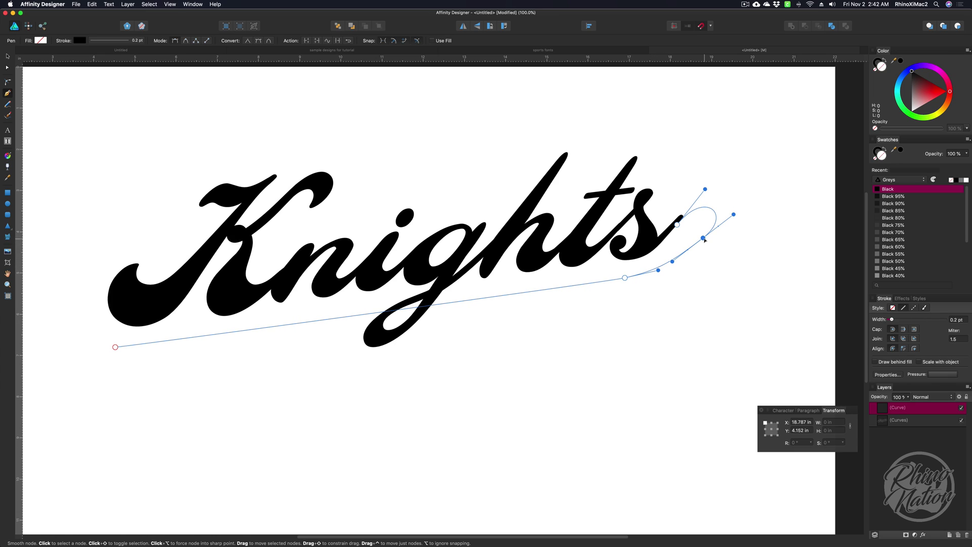
# - Remove the outgoing handle from the path's end node below the K and move the node to about X 4.3 in, Y 6.9 in
pyautogui.click(114, 347)
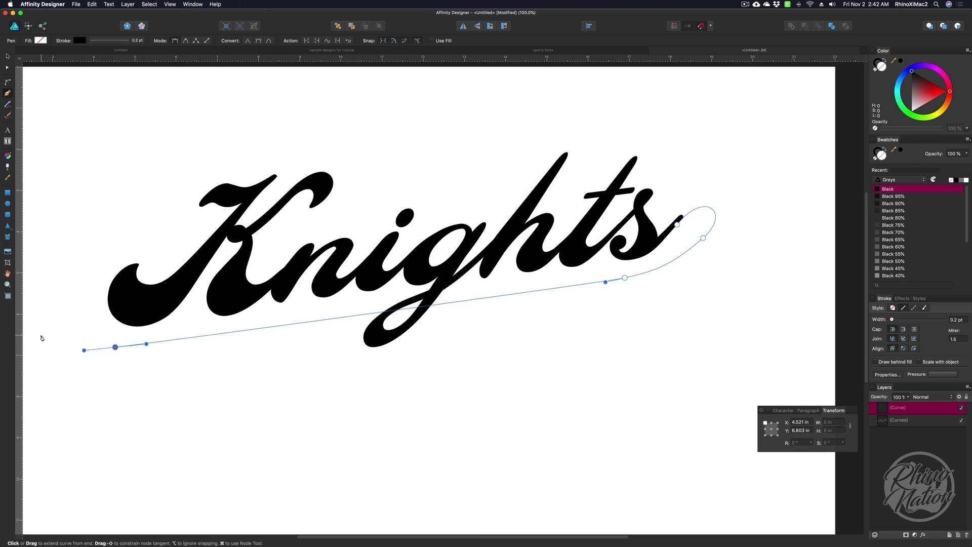
pyautogui.keyDown('alt'); pyautogui.click(84, 351); pyautogui.keyUp('alt')
pyautogui.moveTo(116, 348); pyautogui.dragTo(107, 352)
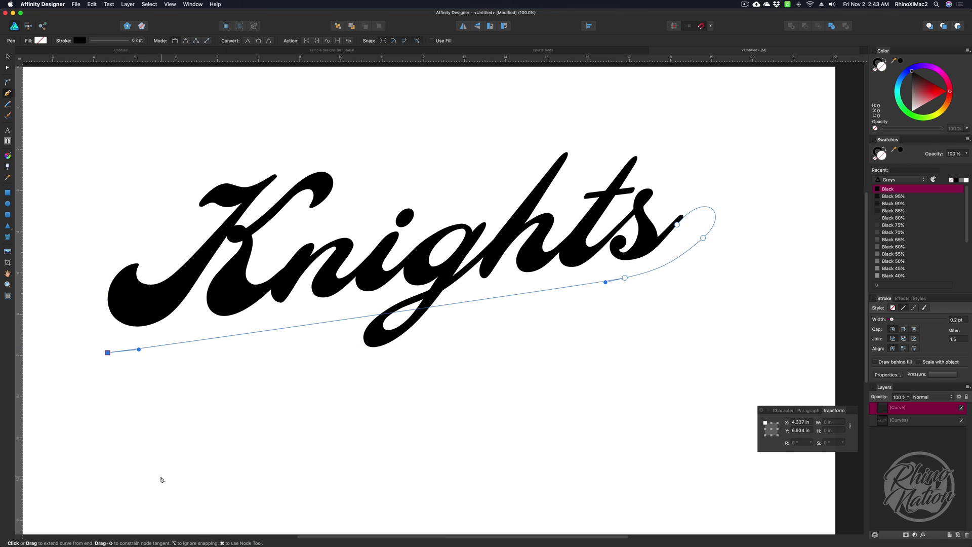
# - Continue the path through a sharp lower-left corner and around the outer right bend, closing it at its start inside the s stroke
pyautogui.click(220, 460)
pyautogui.moveTo(645, 347); pyautogui.dragTo(676, 340)
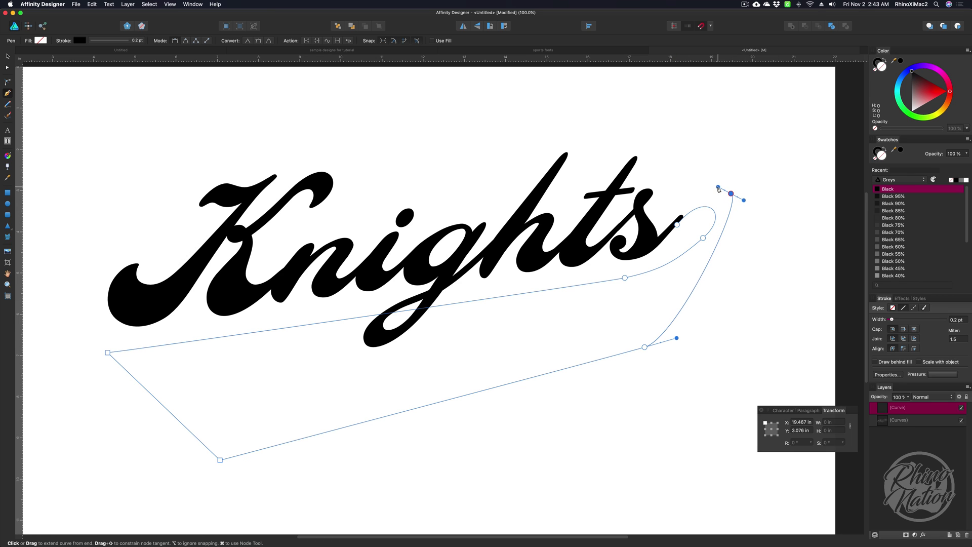
pyautogui.press('super+plus')
pyautogui.press('super+plus')
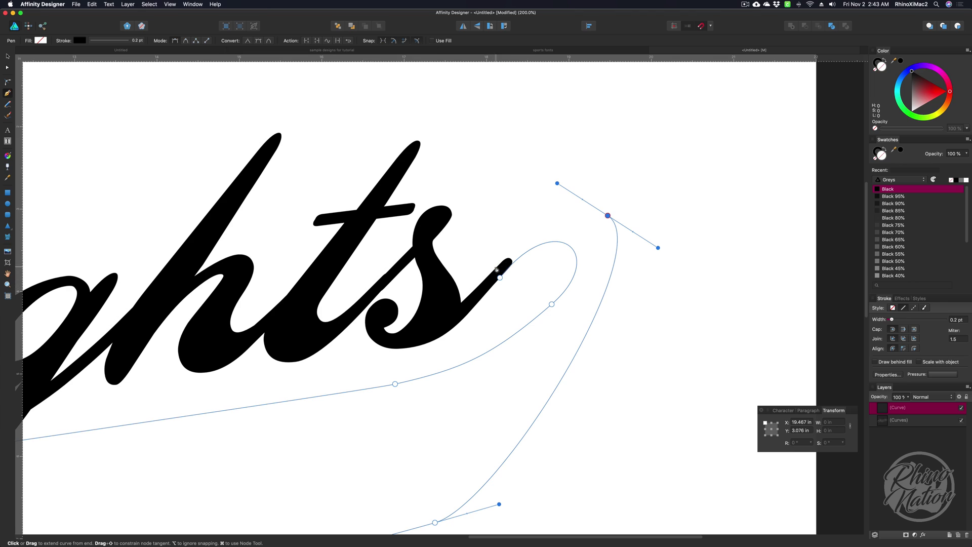
pyautogui.moveTo(494, 272); pyautogui.dragTo(485, 282)
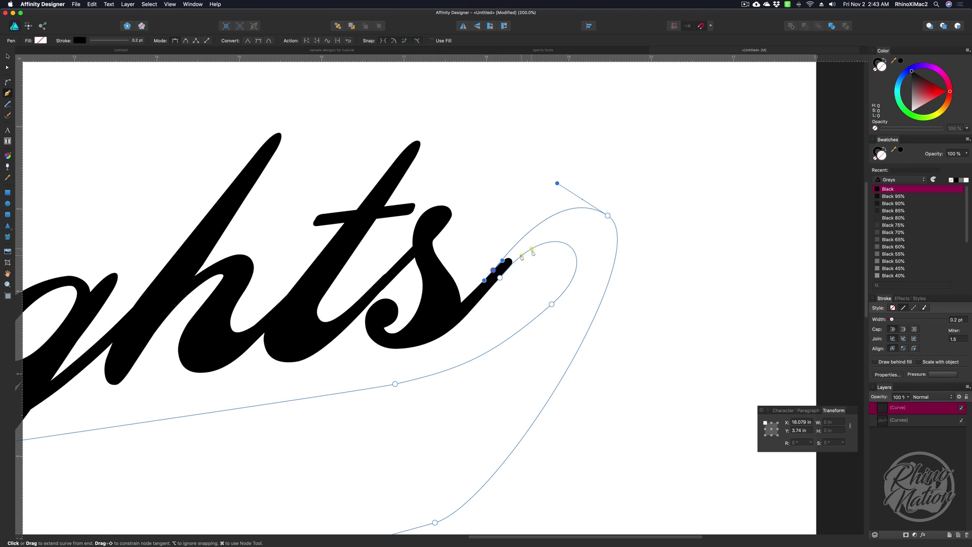
pyautogui.moveTo(500, 278); pyautogui.dragTo(494, 280)
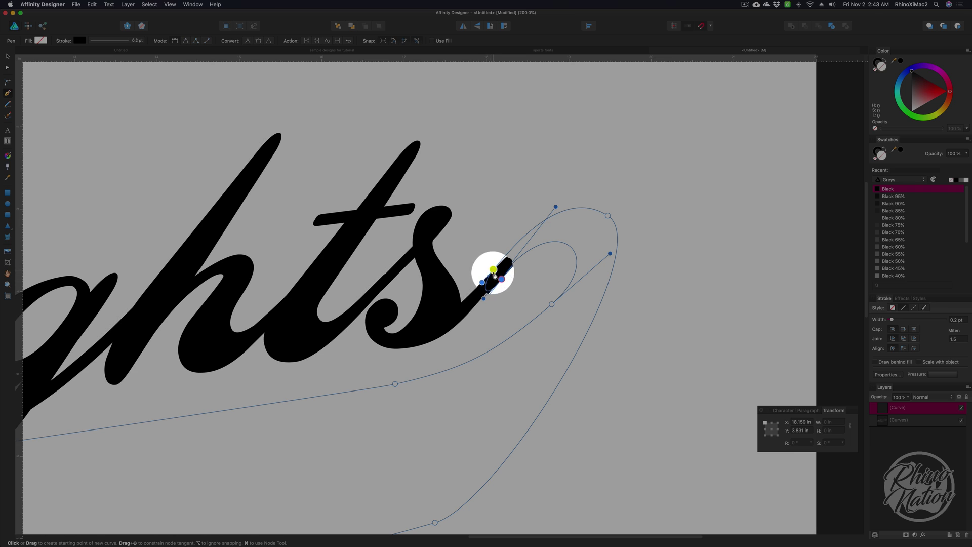
# - Convert the two nodes inside the end of the s to sharp corners and retract the handles between them
pyautogui.press('super')
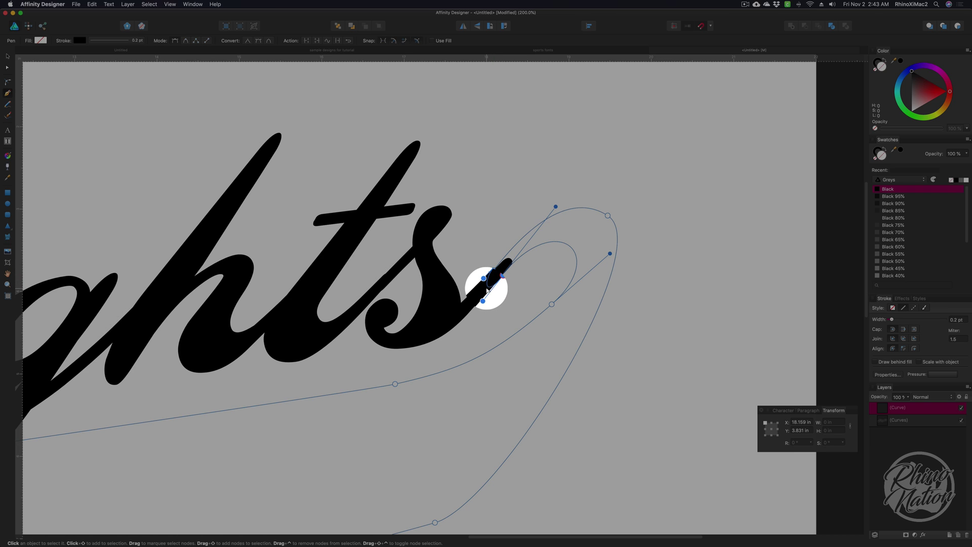
pyautogui.moveTo(485, 277); pyautogui.dragTo(487, 309)
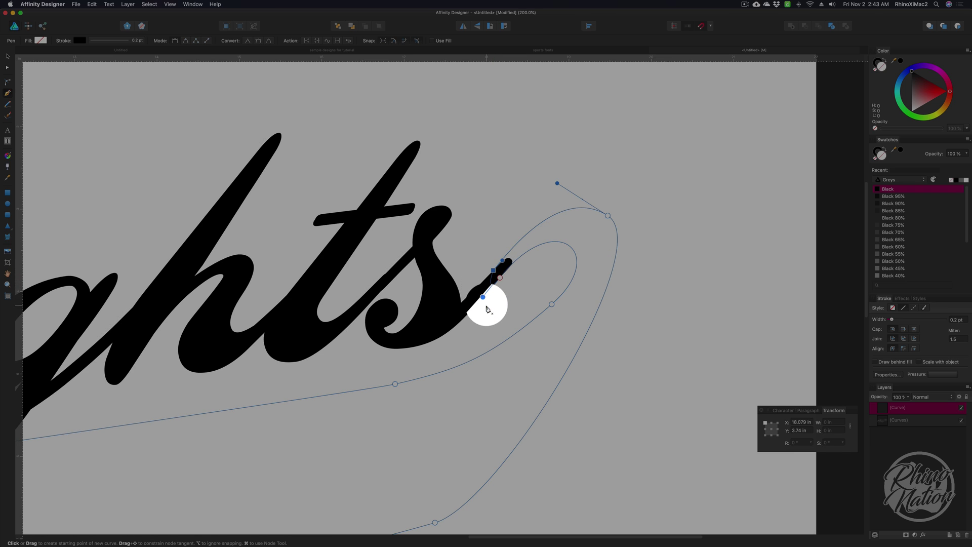
pyautogui.press('super+z')
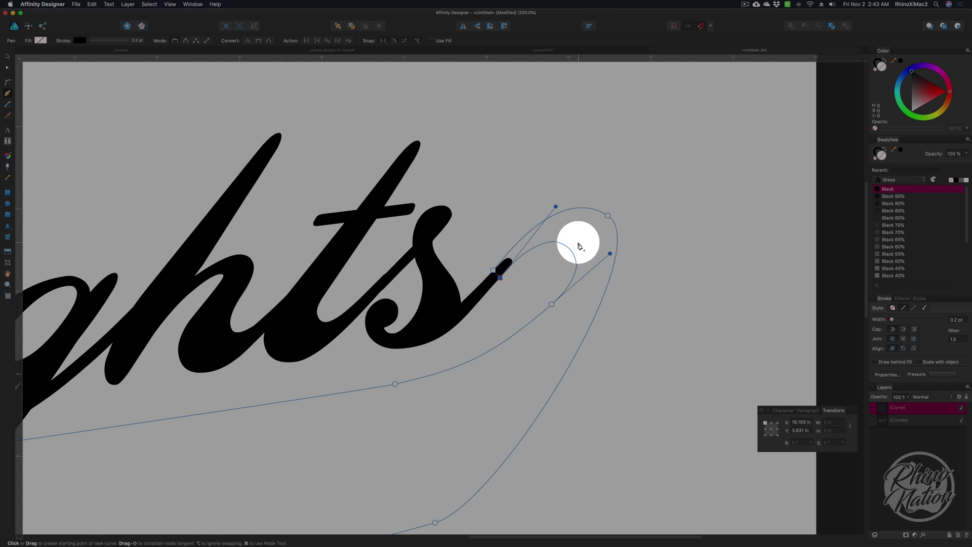
pyautogui.press('super+shift+z')
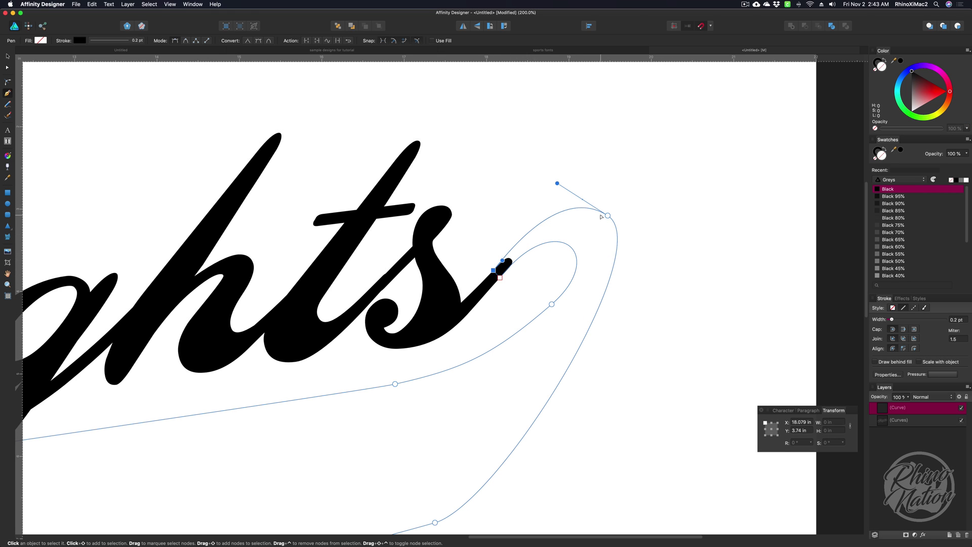
# - Lower the outer bend's top node closer to the inner edge and extend the bottom node's handle to round out the tail's right side
pyautogui.moveTo(608, 216); pyautogui.dragTo(613, 235)
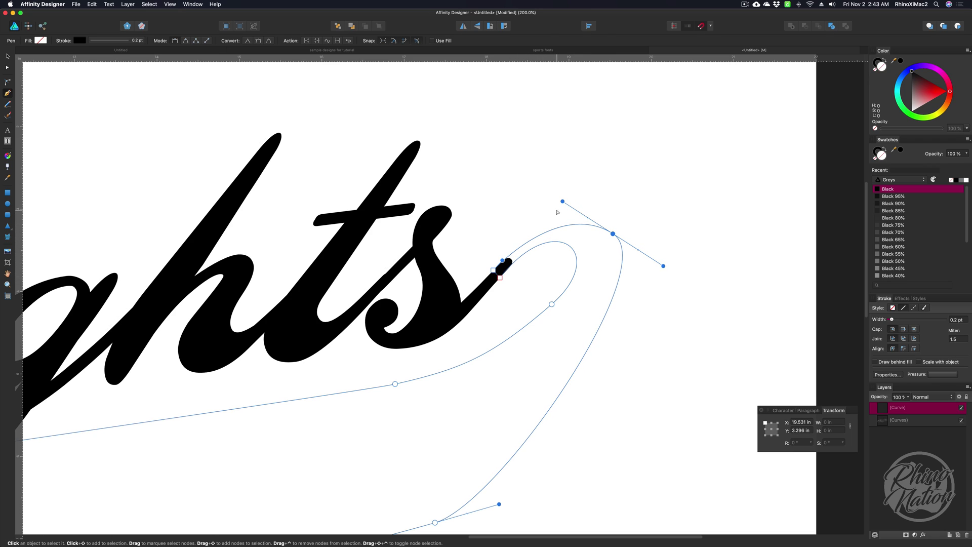
pyautogui.moveTo(563, 201); pyautogui.dragTo(559, 199)
pyautogui.scroll(-3, 627, 341)
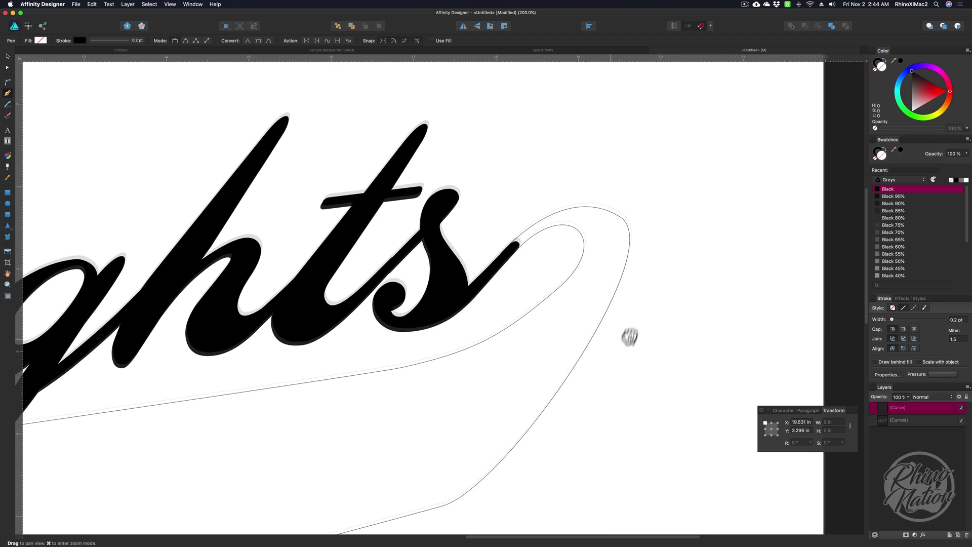
pyautogui.scroll(-2, 677, 278)
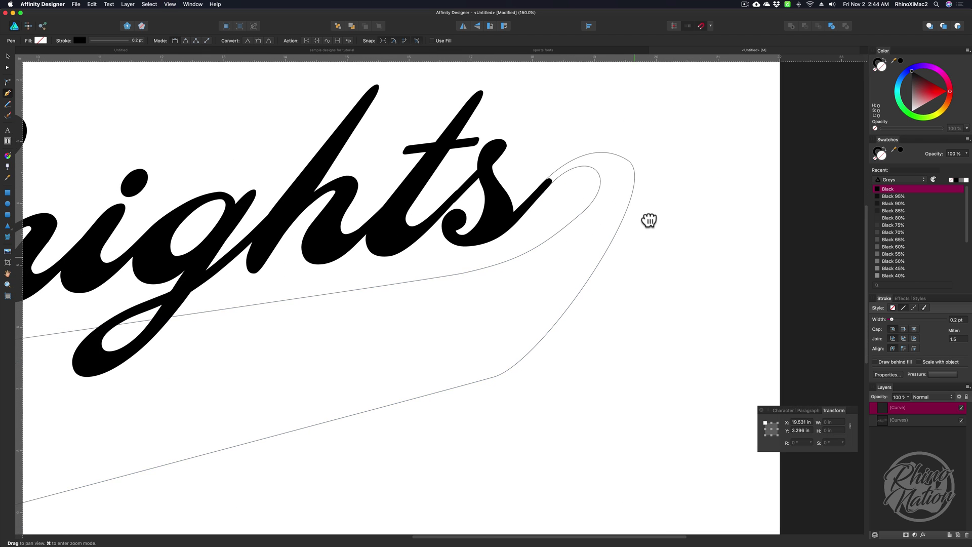
pyautogui.moveTo(628, 160); pyautogui.dragTo(625, 161)
pyautogui.moveTo(544, 363); pyautogui.dragTo(646, 336)
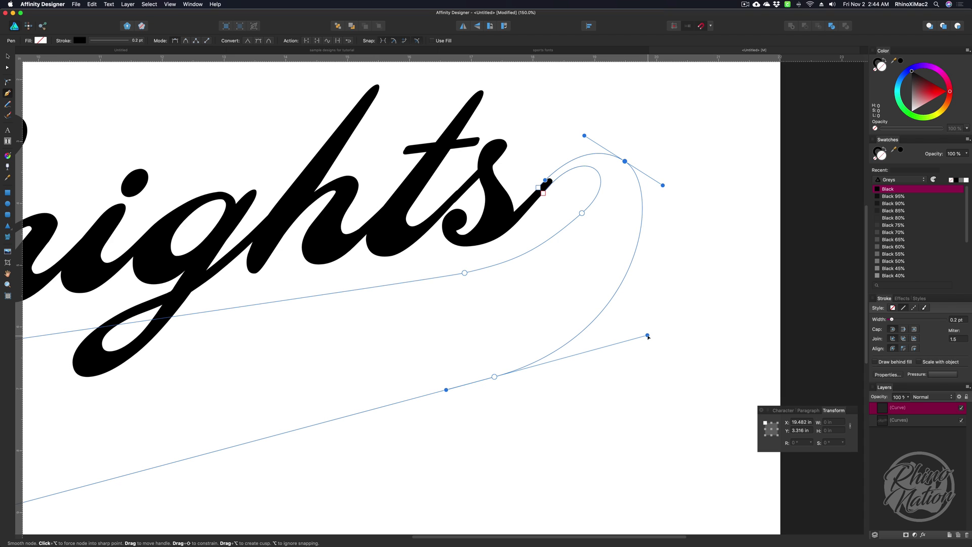
# - Nudge the tail's inner-edge node below the s, its upper-left tip and its lower-right node to even out the shape
pyautogui.moveTo(464, 273); pyautogui.dragTo(465, 277)
pyautogui.hscroll(-8, 440, 349)
pyautogui.scroll(-2, 440, 349)
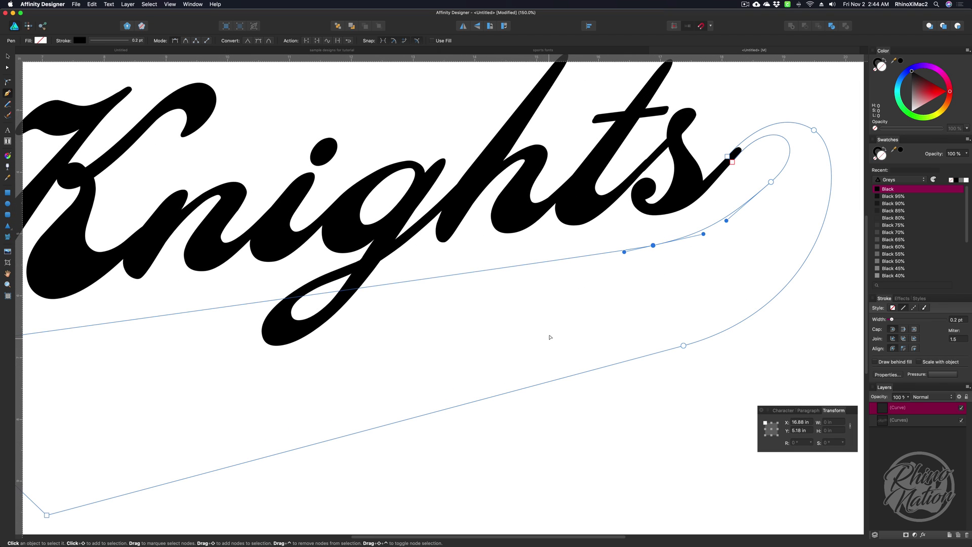
pyautogui.press('super+minus')
pyautogui.moveTo(97, 303); pyautogui.dragTo(97, 301)
pyautogui.moveTo(613, 229); pyautogui.dragTo(609, 229)
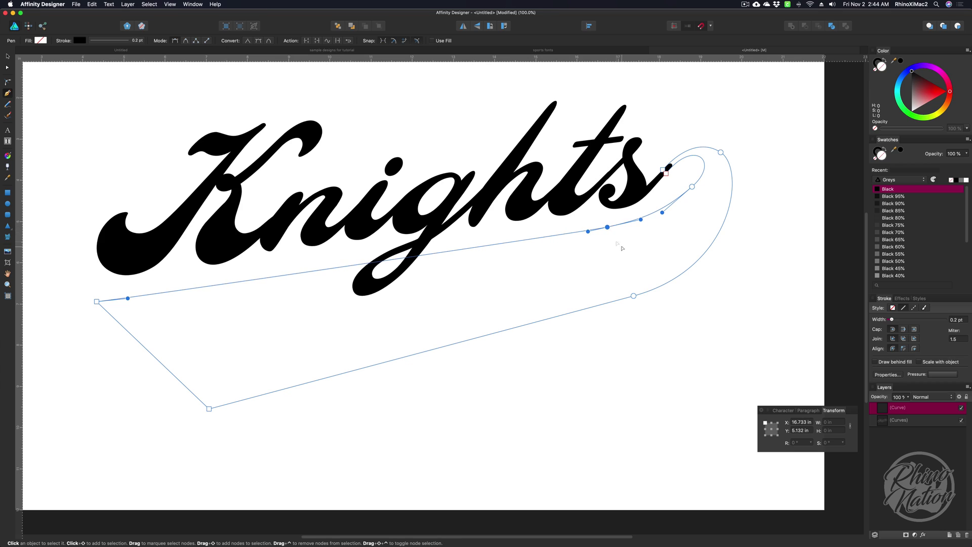
pyautogui.moveTo(634, 297); pyautogui.dragTo(635, 297)
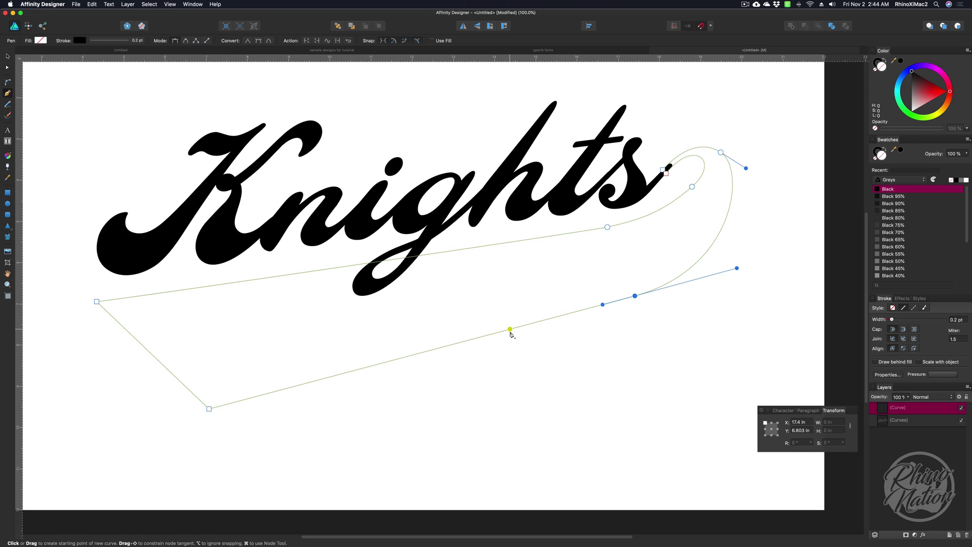
# - Add a node on the tail's lower edge at about X 9.3 in, Y 8.3 in to arch it, and shift the lower-right node left
pyautogui.click(328, 380)
pyautogui.moveTo(326, 380); pyautogui.dragTo(303, 354)
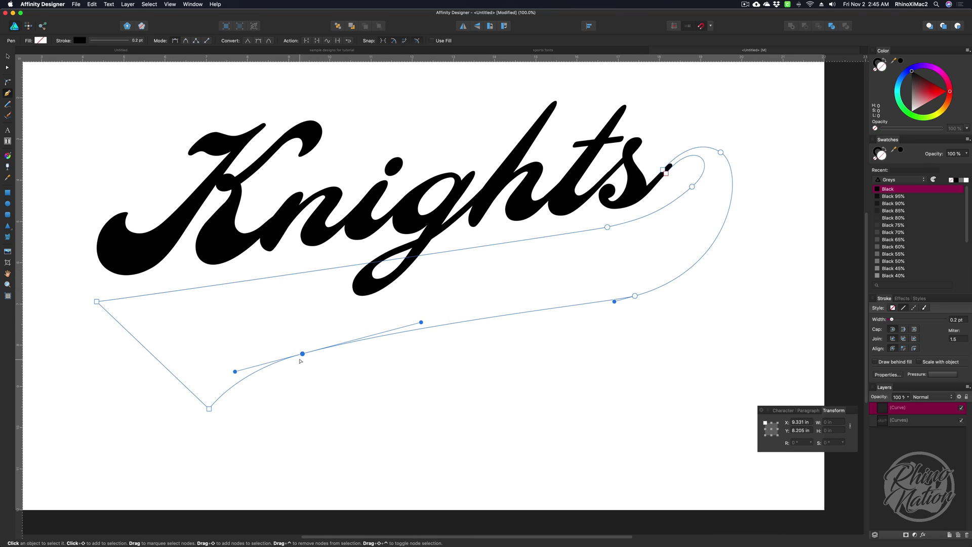
pyautogui.moveTo(303, 355); pyautogui.dragTo(301, 358)
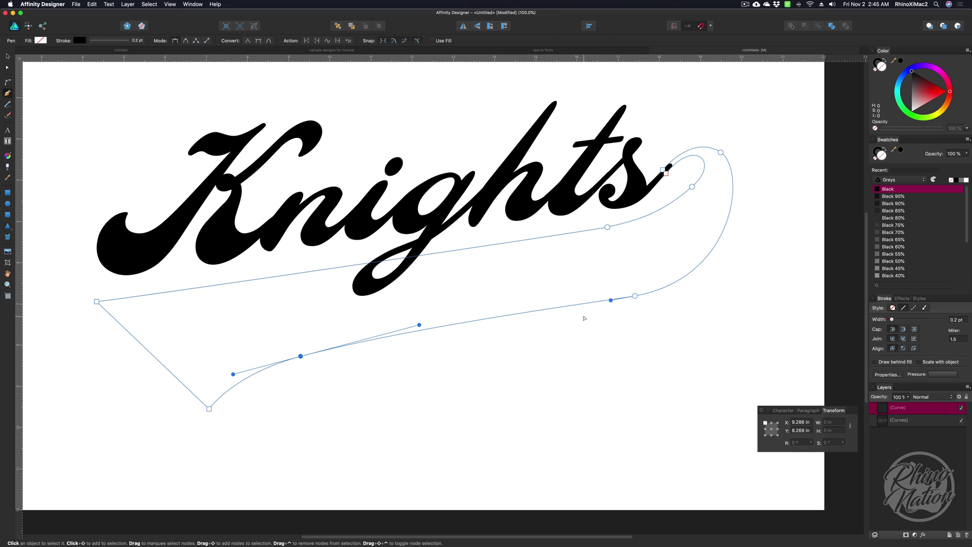
pyautogui.moveTo(636, 296); pyautogui.dragTo(621, 297)
pyautogui.moveTo(726, 277); pyautogui.dragTo(734, 274)
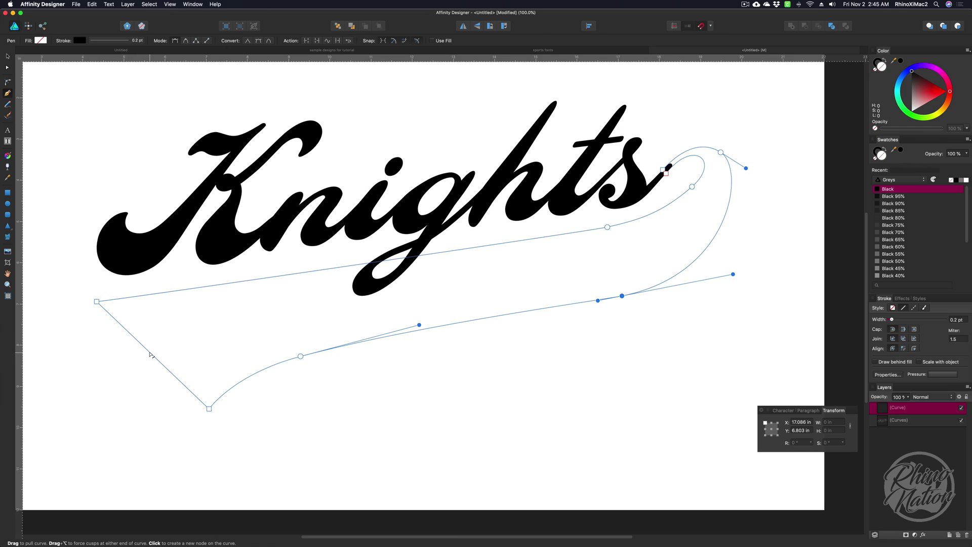
# - Bow the straight edge at the tail's left end inward into a concave curve and deselect the shape
pyautogui.moveTo(150, 355); pyautogui.dragTo(170, 343)
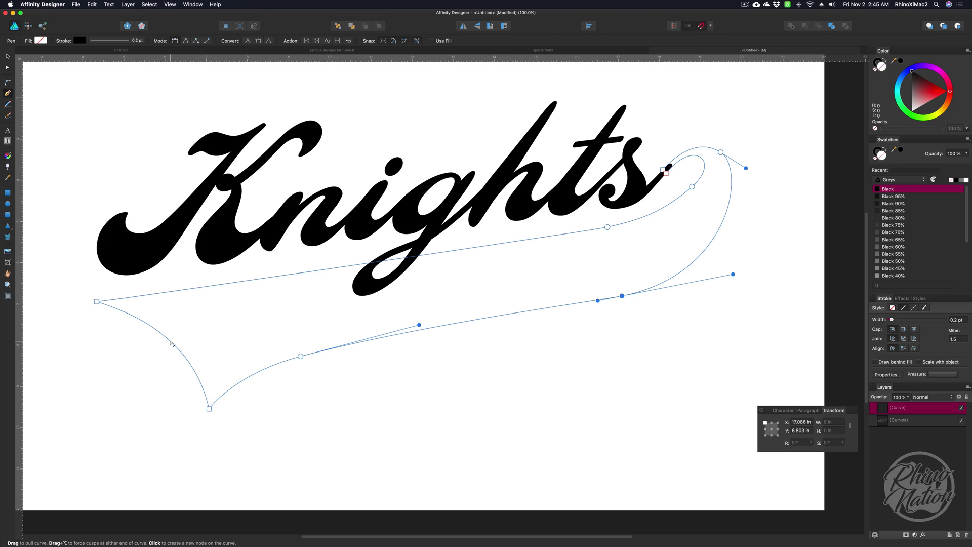
pyautogui.press('Escape')
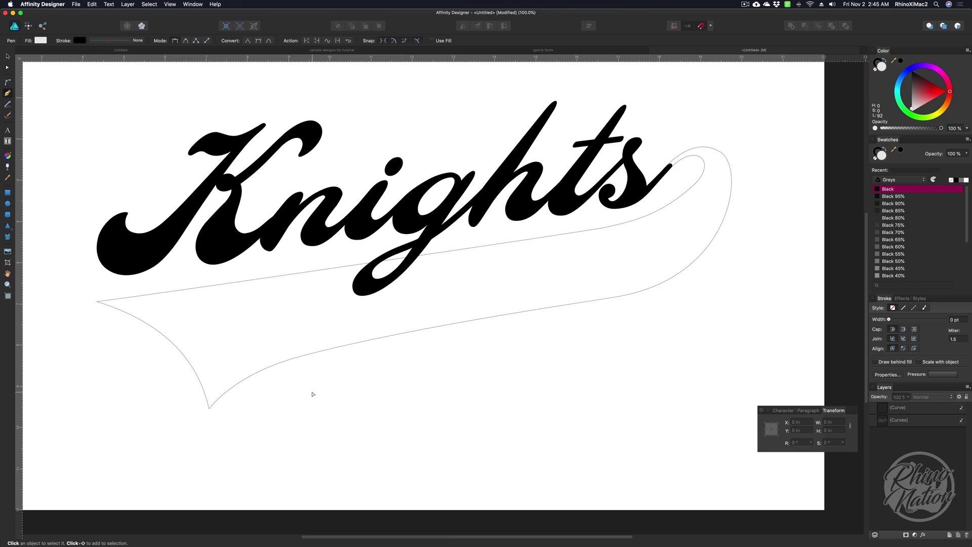
# - Refine the outer right bend by moving its lower node to about X 16.9 in and raising its handle, and deselect the shape
pyautogui.keyDown('super'); pyautogui.click(635, 293); pyautogui.keyUp('super')
pyautogui.click(622, 296)
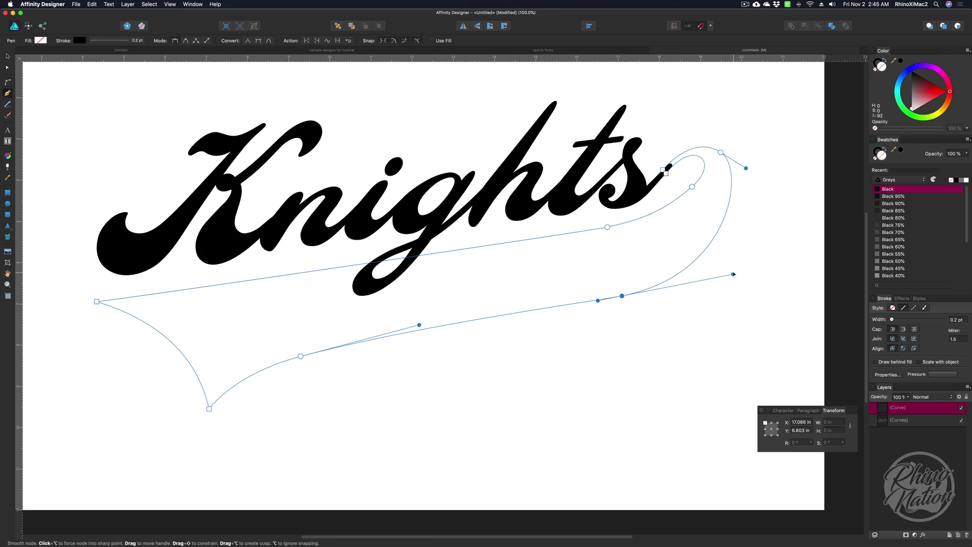
pyautogui.moveTo(732, 273); pyautogui.dragTo(741, 271)
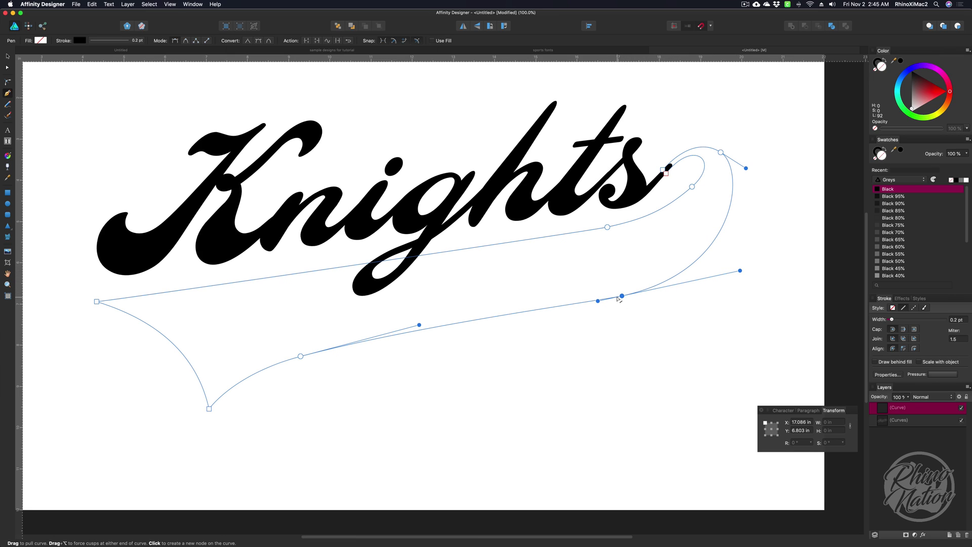
pyautogui.moveTo(622, 296); pyautogui.dragTo(613, 298)
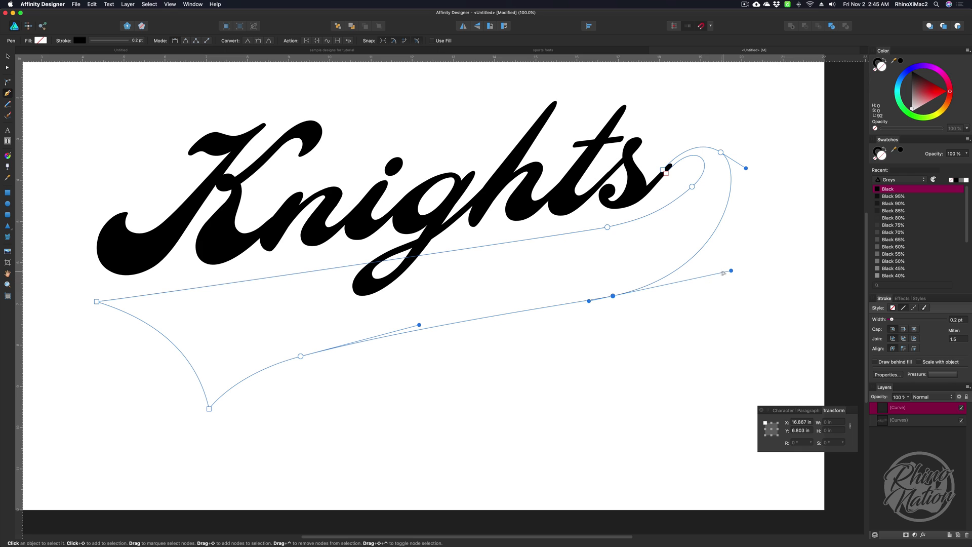
pyautogui.moveTo(732, 271); pyautogui.dragTo(730, 267)
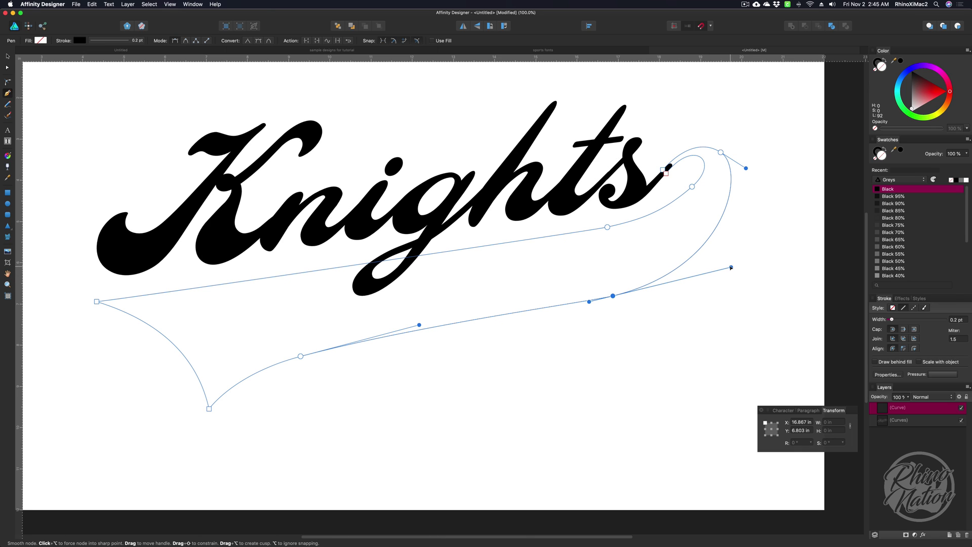
pyautogui.press('Escape')
pyautogui.hscroll(5, 717, 249)
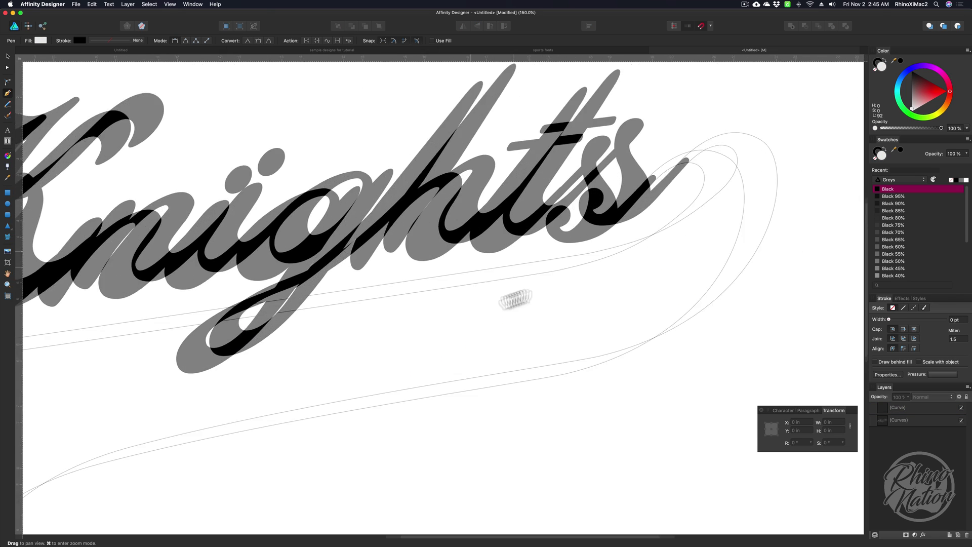
# - Swap the tail curve's stroke and fill so it becomes a solid black shape with no stroke, and deselect it
pyautogui.hscroll(3, 462, 330)
pyautogui.scroll(2, 462, 329)
pyautogui.press('super+0')
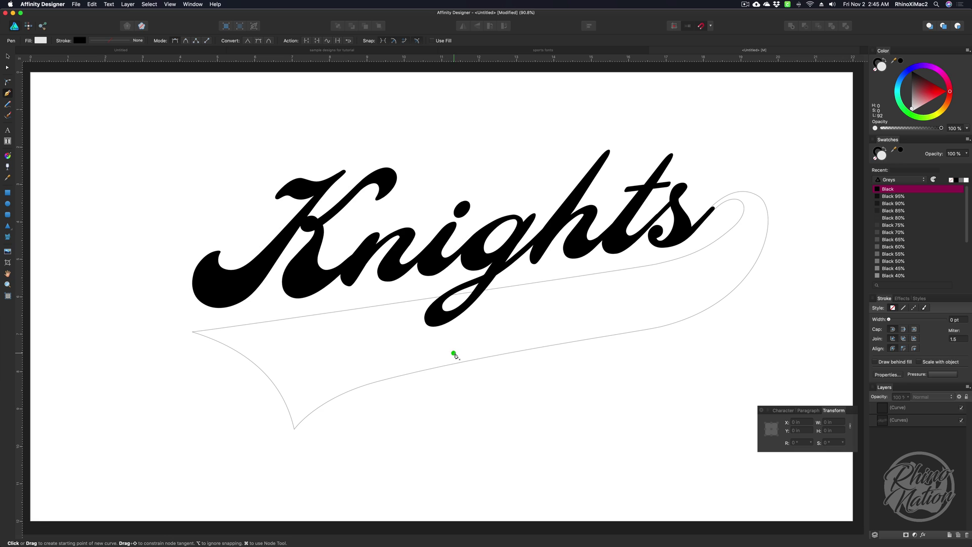
pyautogui.click(7, 56)
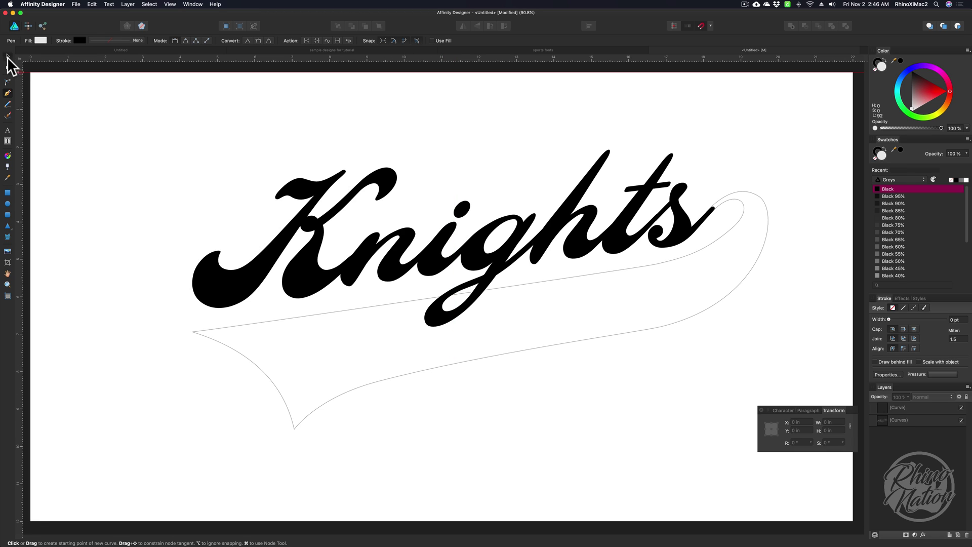
pyautogui.moveTo(169, 319); pyautogui.dragTo(206, 343)
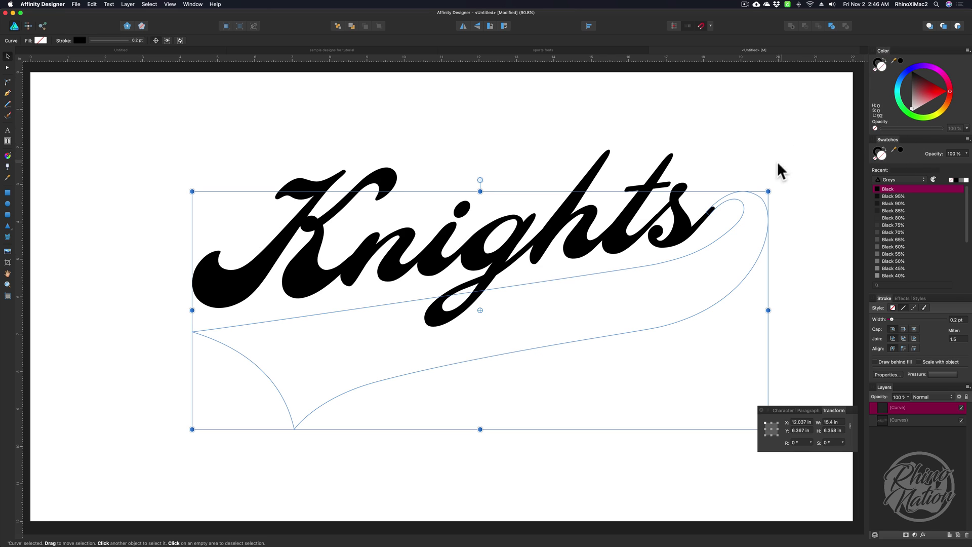
pyautogui.click(886, 59)
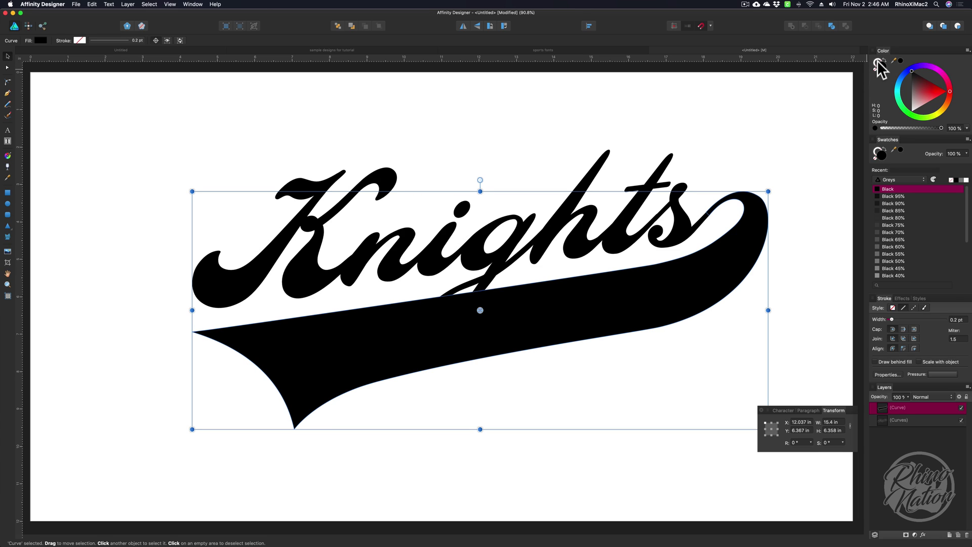
pyautogui.click(167, 335)
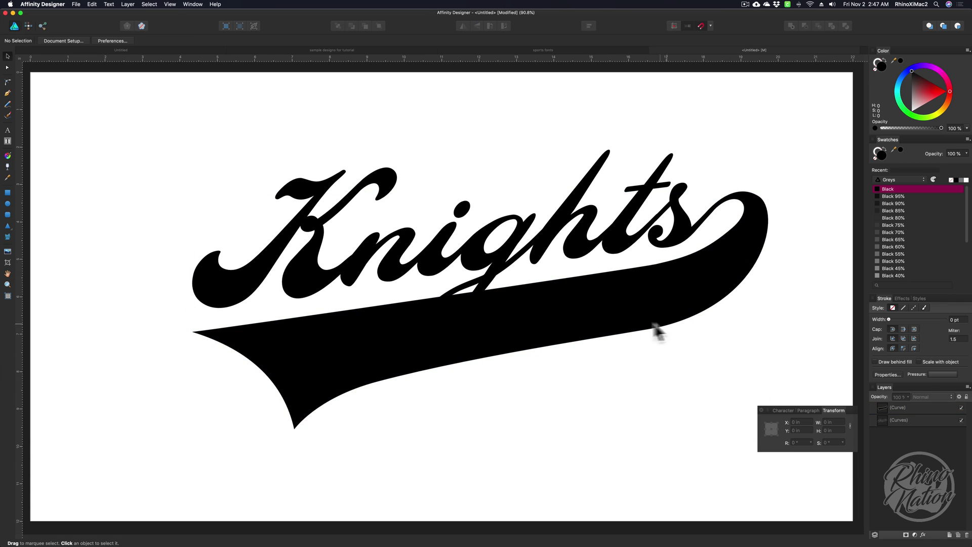
# - Refine the tail's outer right bend by slightly adjusting the curve handles of its upper-right and lower-right nodes
pyautogui.click(8, 67)
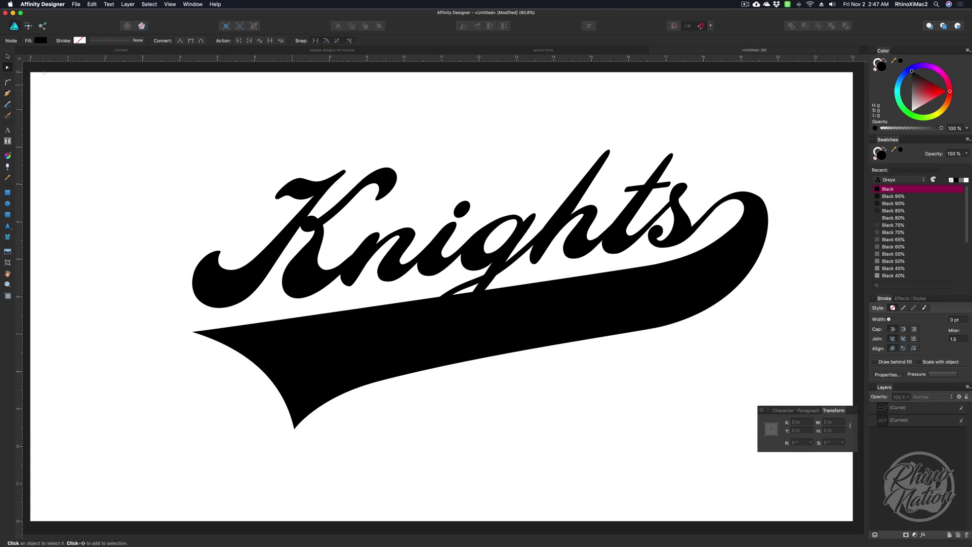
pyautogui.click(755, 274)
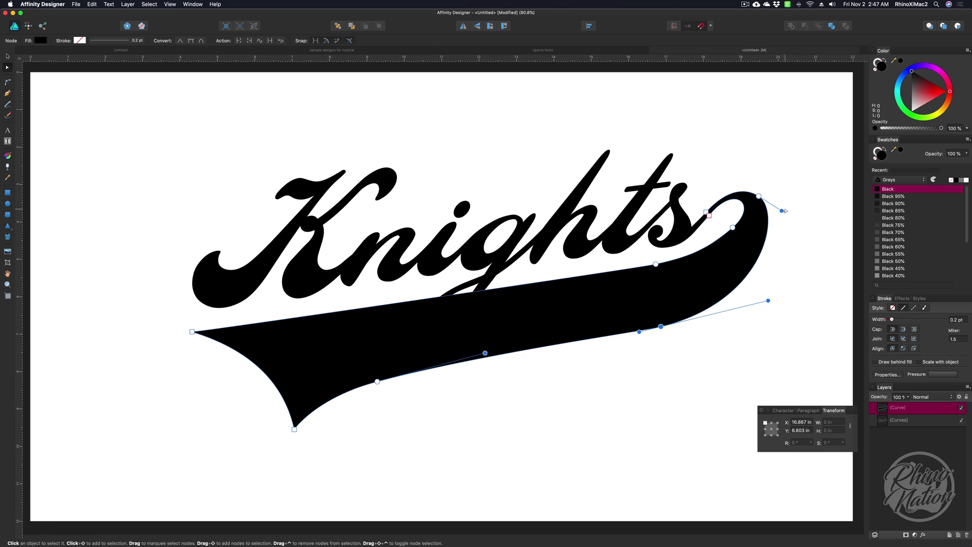
pyautogui.moveTo(781, 210); pyautogui.dragTo(786, 214)
pyautogui.moveTo(768, 300); pyautogui.dragTo(766, 307)
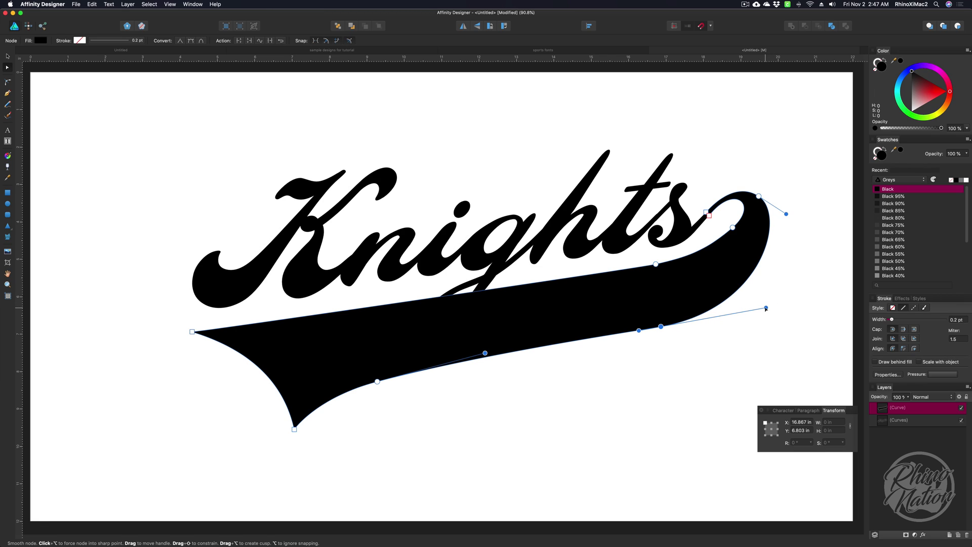
pyautogui.click(780, 264)
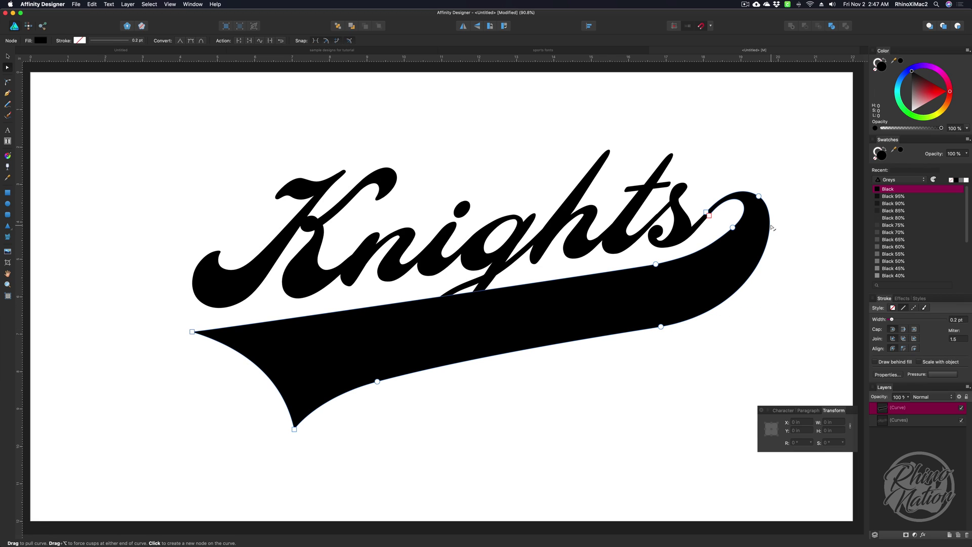
pyautogui.click(759, 196)
pyautogui.moveTo(784, 211); pyautogui.dragTo(780, 208)
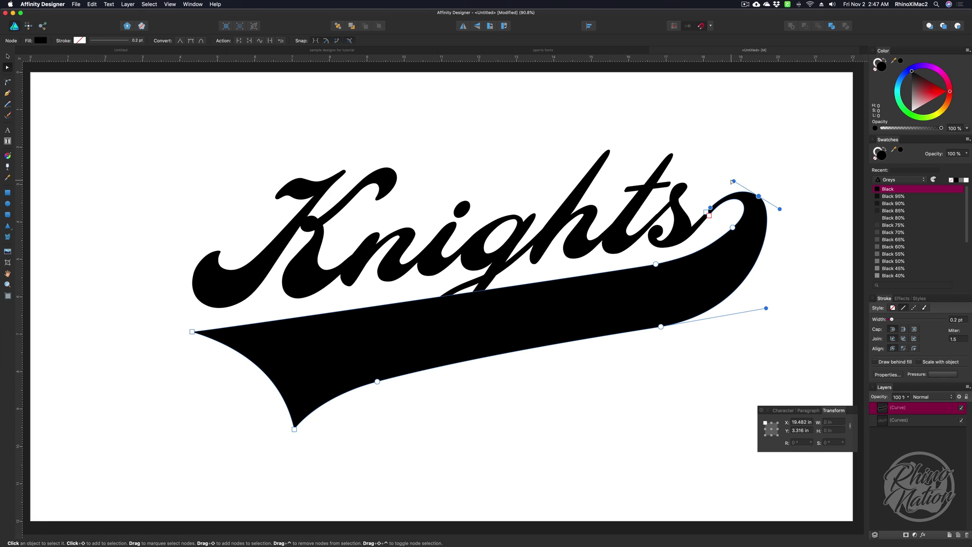
pyautogui.click(816, 216)
pyautogui.click(756, 240)
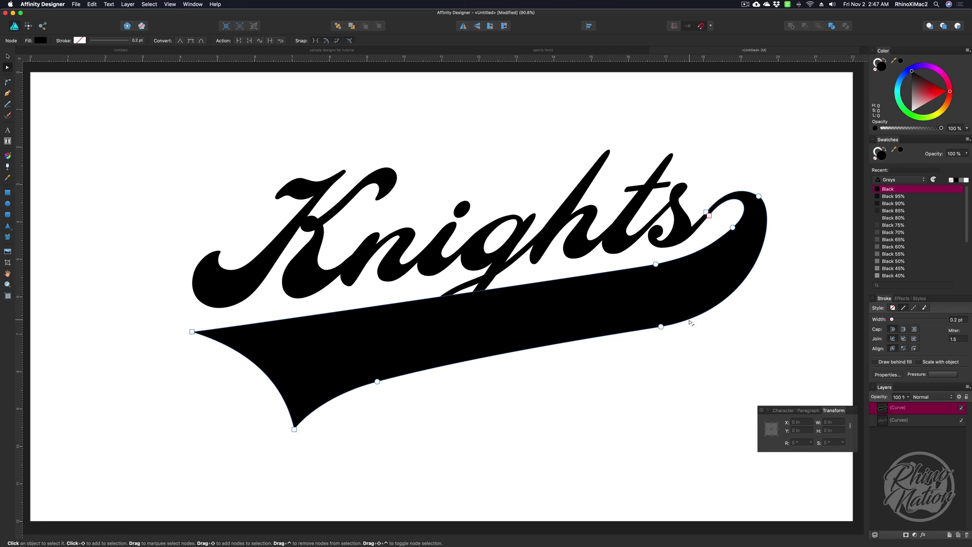
# - Lengthen the lower-right node's outer handle and slightly extend the upper-right node's handle to make the tail's bend fuller
pyautogui.click(661, 327)
pyautogui.moveTo(660, 327); pyautogui.dragTo(786, 302)
pyautogui.click(789, 335)
pyautogui.click(762, 200)
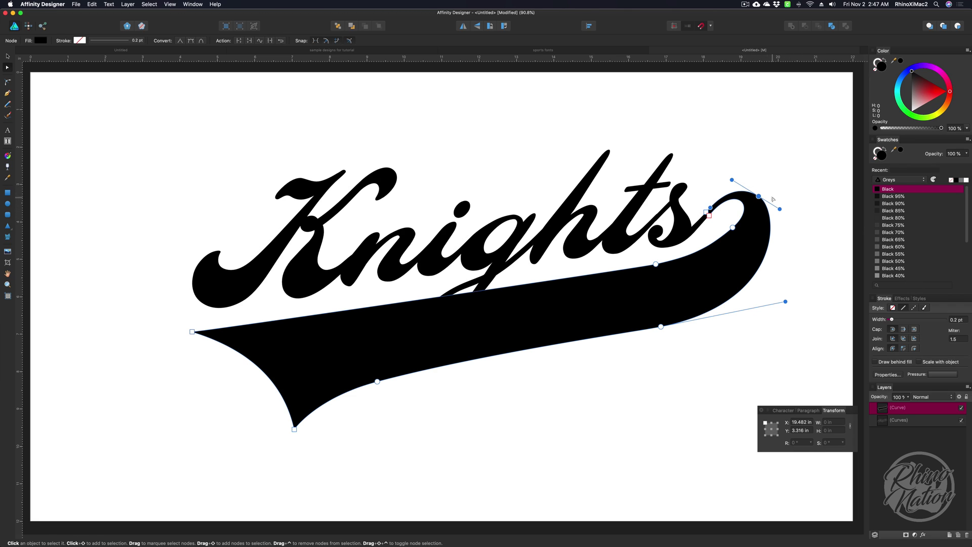
pyautogui.moveTo(781, 209); pyautogui.dragTo(784, 210)
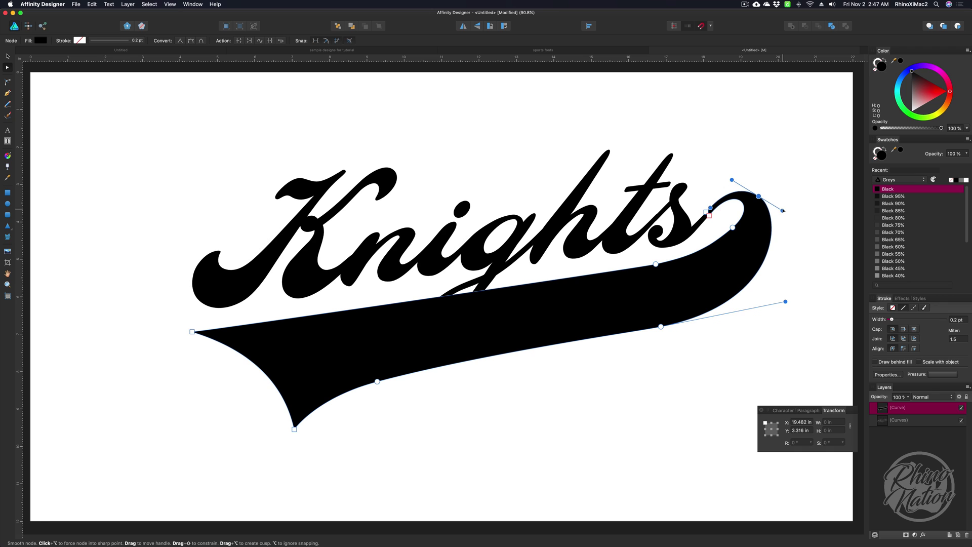
pyautogui.press('Escape')
# - Move the lettering and tail together slightly up and left on the page, and deselect them
pyautogui.moveTo(590, 293)
pyautogui.mouseDown()
pyautogui.moveTo(560, 298)
pyautogui.moveTo(602, 322)
pyautogui.moveTo(582, 296)
pyautogui.moveTo(590, 297)
pyautogui.mouseUp()
pyautogui.click(8, 55)
pyautogui.moveTo(94, 108); pyautogui.dragTo(834, 404)
pyautogui.moveTo(614, 321); pyautogui.dragTo(592, 314)
pyautogui.click(630, 454)
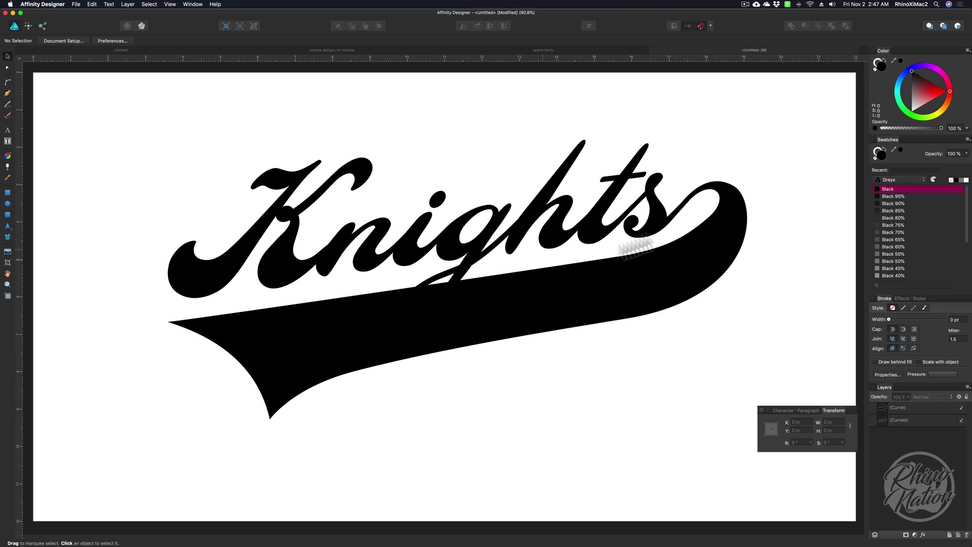
# - Duplicate the tail, fill the copy with pink-red (H 339, S 100, L 50), and order the layers lettering, black tail, pink-red tail from top down
pyautogui.click(310, 332)
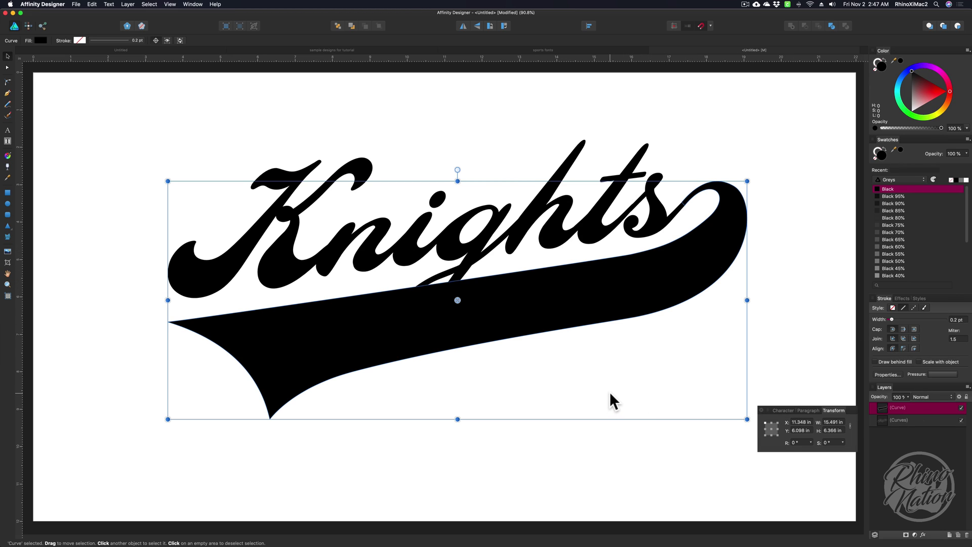
pyautogui.press('super+j')
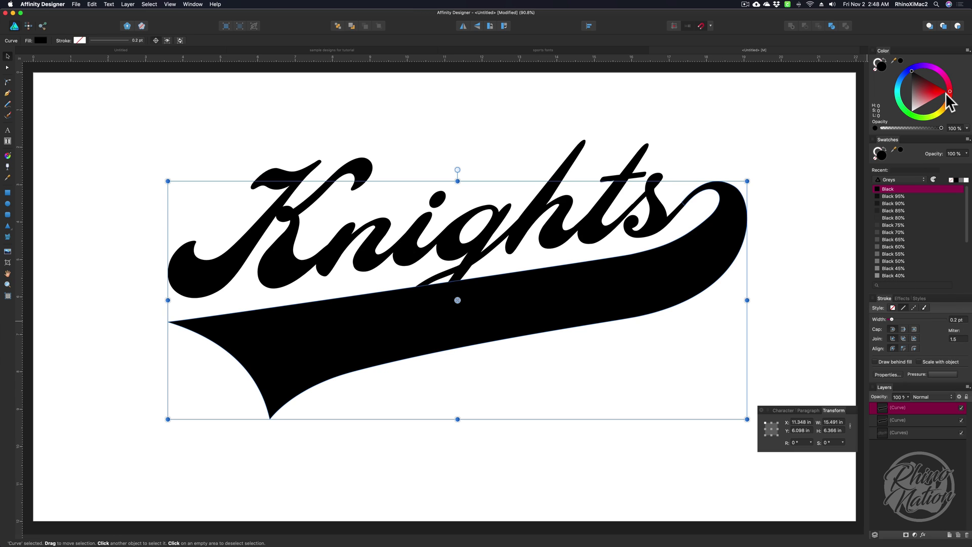
pyautogui.moveTo(954, 97); pyautogui.dragTo(947, 82)
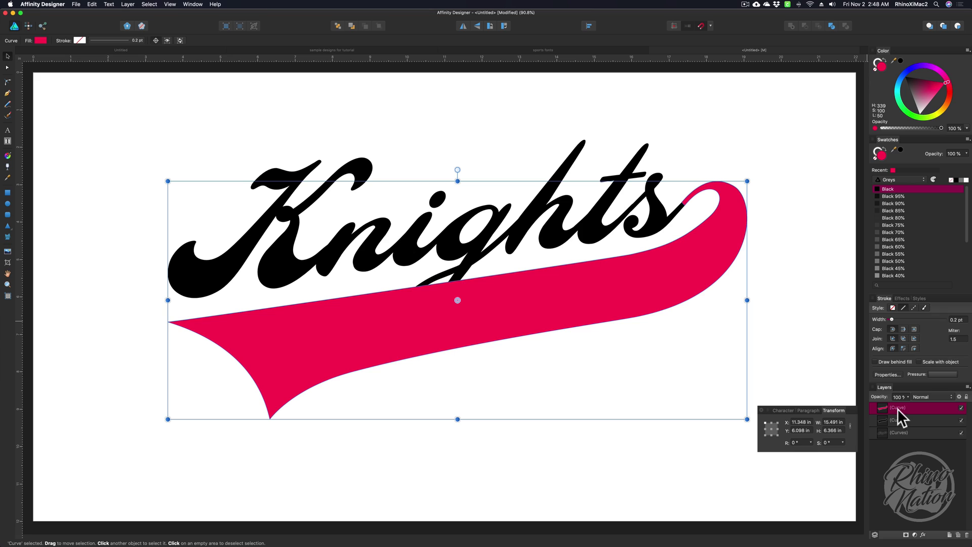
pyautogui.moveTo(885, 455); pyautogui.dragTo(886, 455)
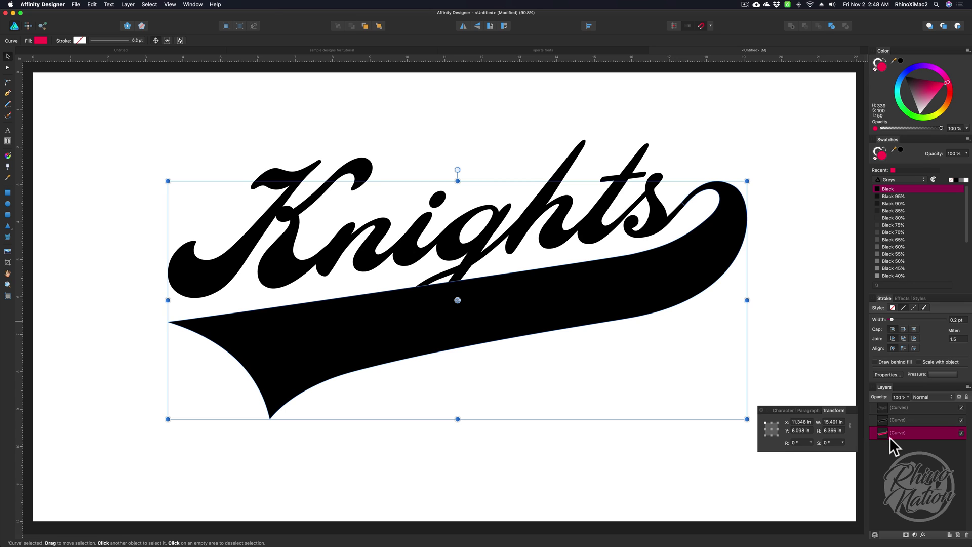
# - Duplicate the Knights lettering and fill the copy with pink-red (H 336, S 100, L 50)
pyautogui.click(557, 168)
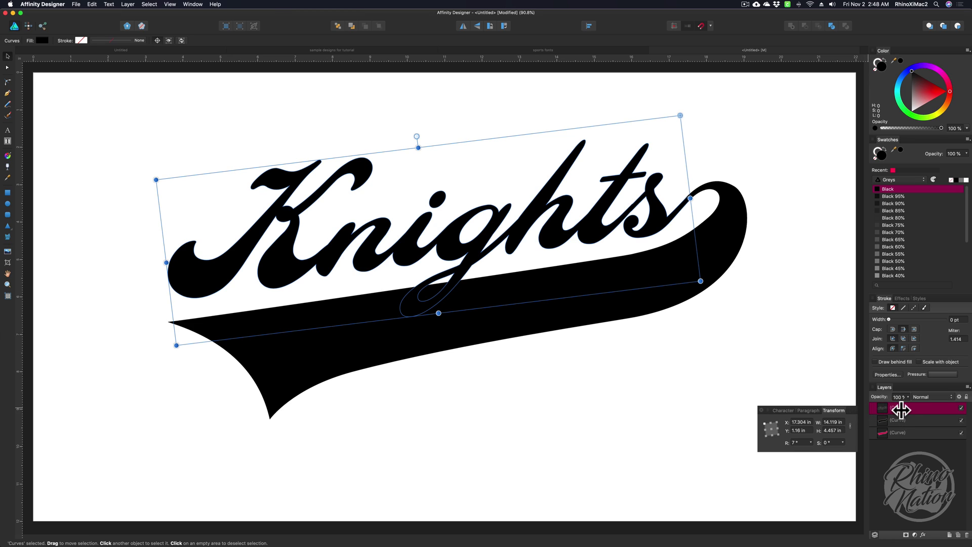
pyautogui.press('super+j')
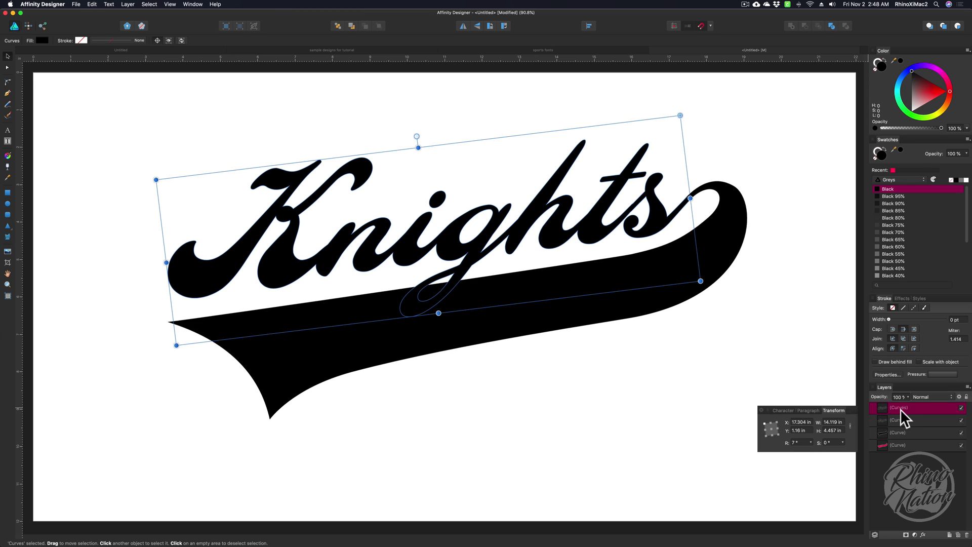
pyautogui.moveTo(950, 90); pyautogui.dragTo(946, 81)
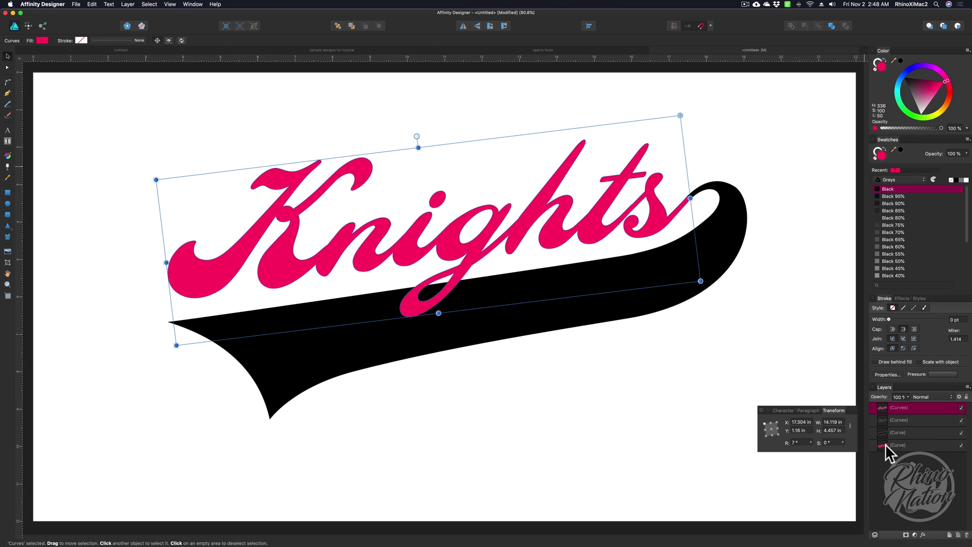
# - Hide the pink-red tail and pink-red lettering copies and clear the selection
pyautogui.click(961, 444)
pyautogui.click(962, 408)
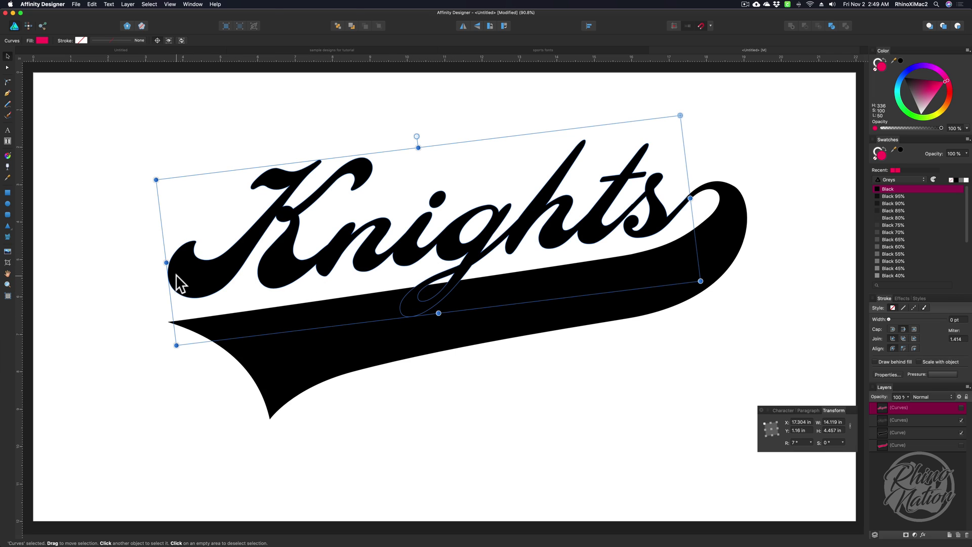
pyautogui.click(457, 268)
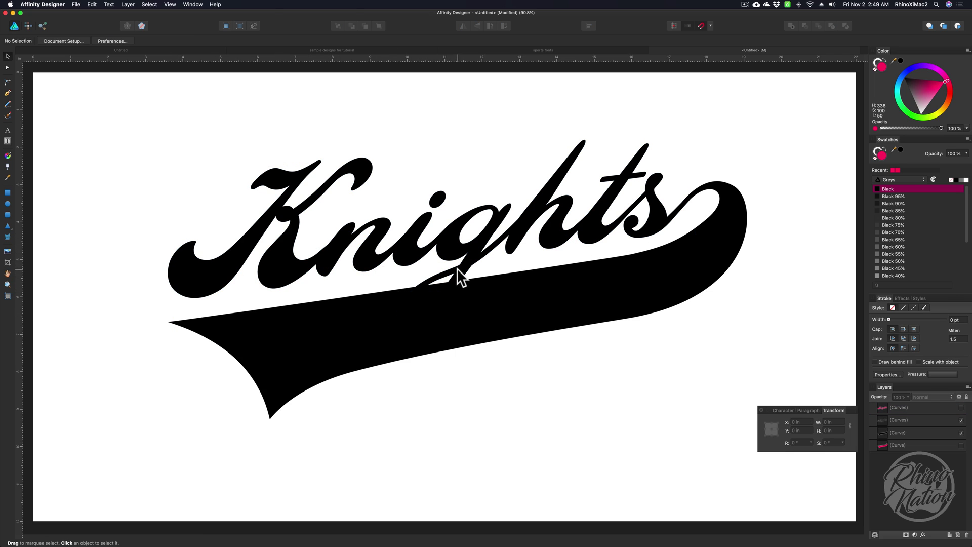
# - Give the black Knights lettering a white stroke 14 pt wide
pyautogui.click(466, 257)
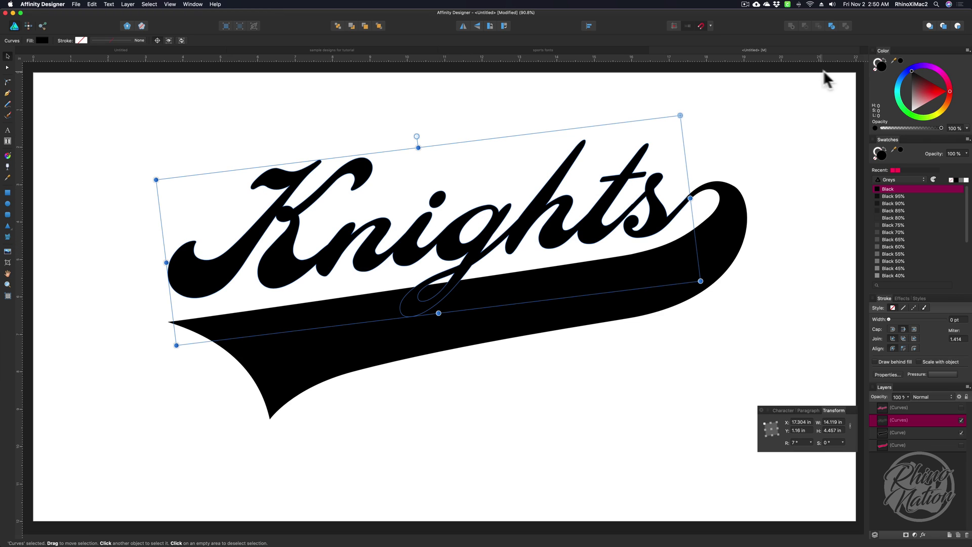
pyautogui.click(874, 61)
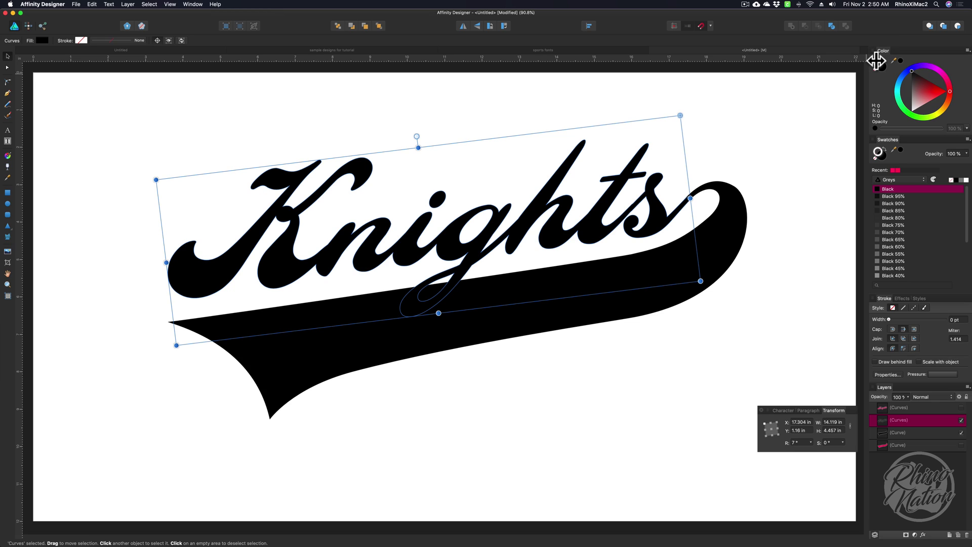
pyautogui.click(965, 179)
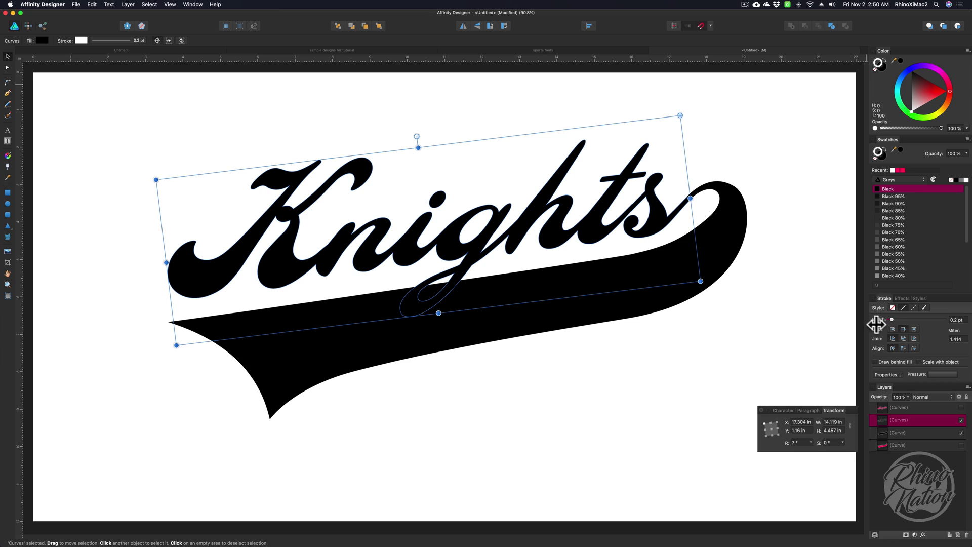
pyautogui.moveTo(892, 319); pyautogui.dragTo(910, 319)
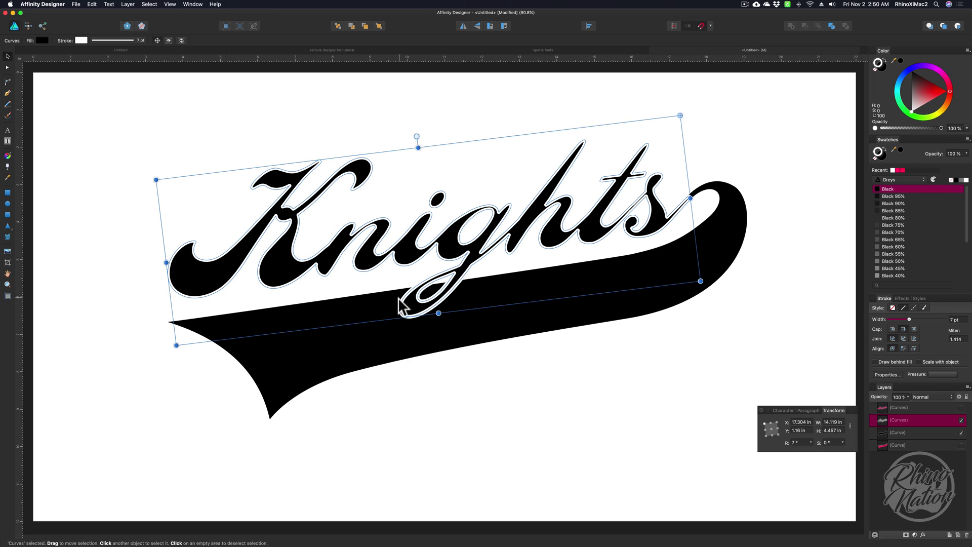
pyautogui.moveTo(908, 319); pyautogui.dragTo(916, 317)
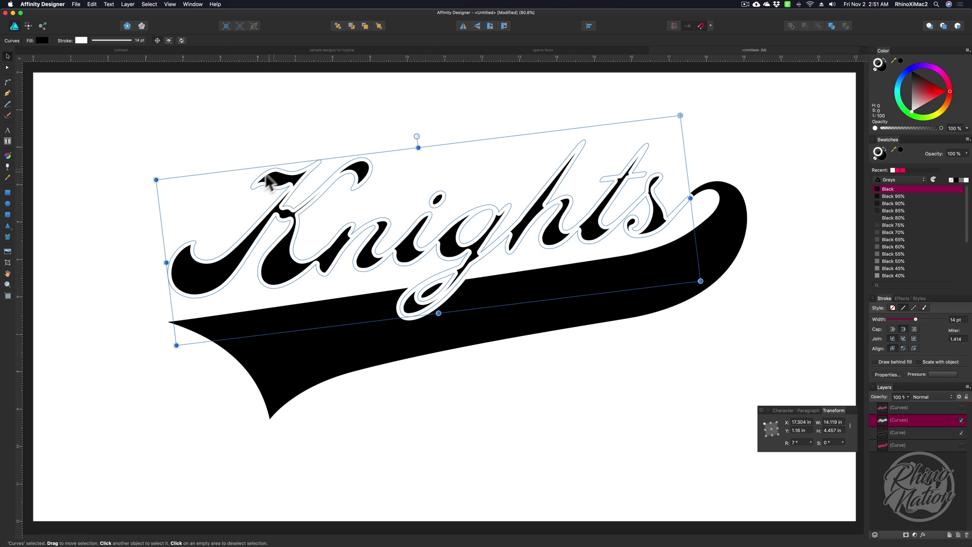
# - Expand the lettering's white stroke into a shape and add it to the black lettering as one thickened outline
pyautogui.click(128, 4)
pyautogui.click(152, 211)
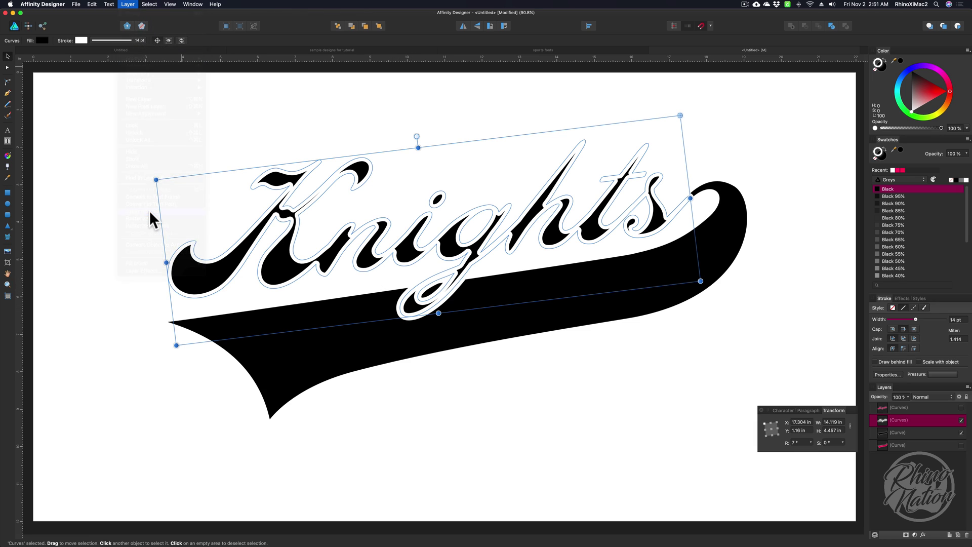
pyautogui.moveTo(93, 136)
pyautogui.mouseDown()
pyautogui.moveTo(224, 208)
pyautogui.moveTo(393, 264)
pyautogui.mouseUp()
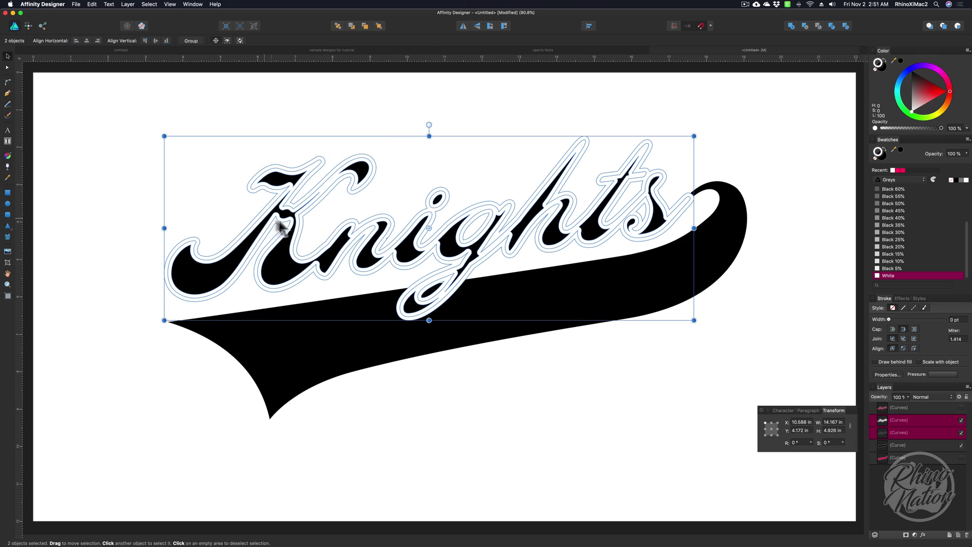
pyautogui.click(792, 25)
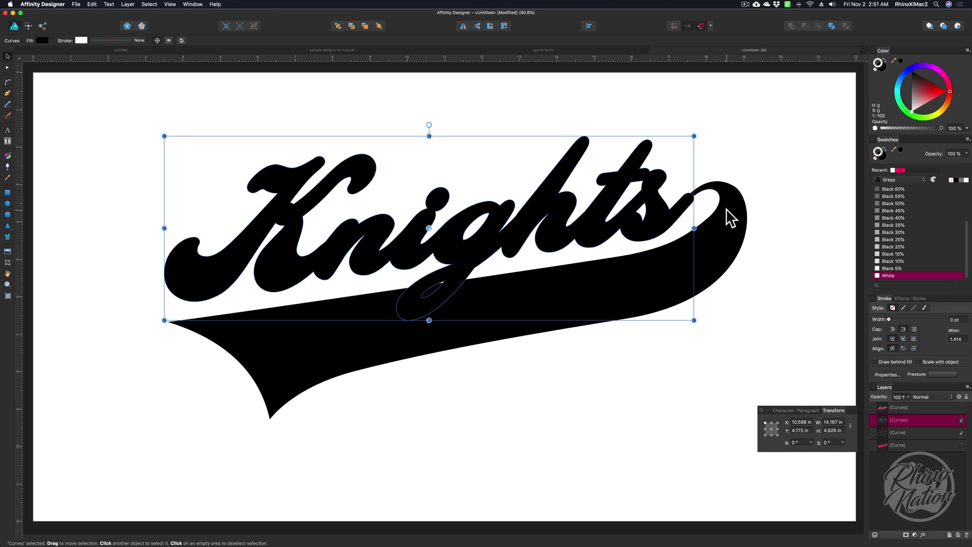
# - Delete the nodes of the thickened lettering's exit stroke on the final s where it overlaps the tail's tip
pyautogui.click(7, 68)
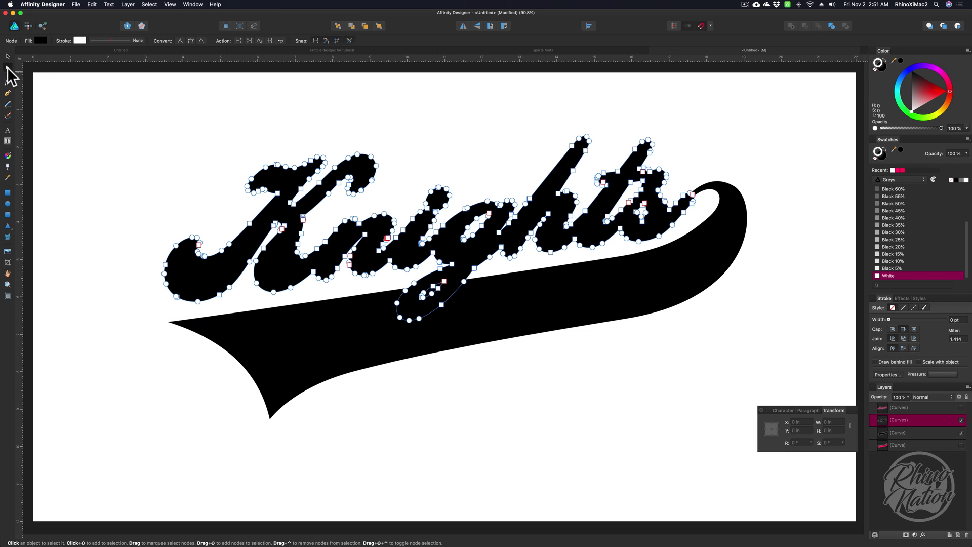
pyautogui.moveTo(676, 178); pyautogui.dragTo(701, 219)
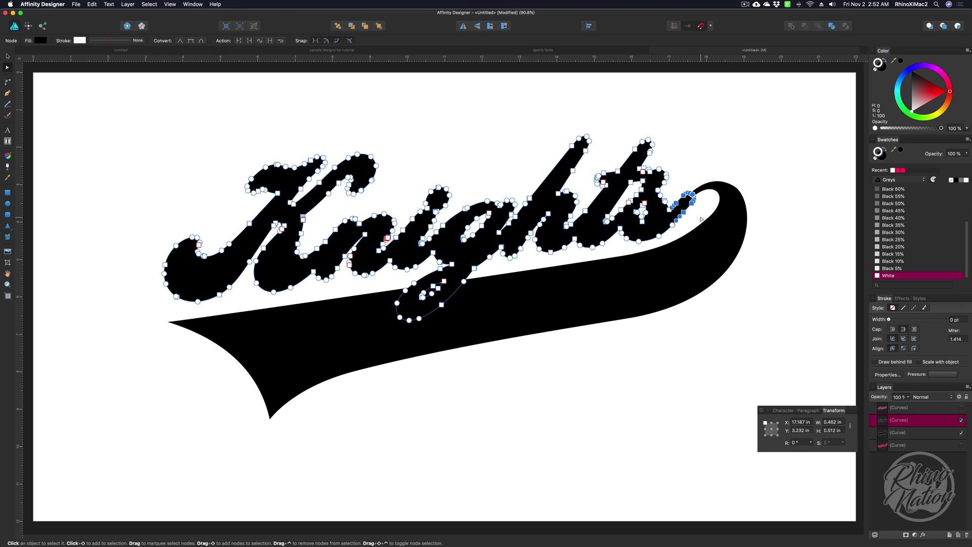
pyautogui.press('Delete')
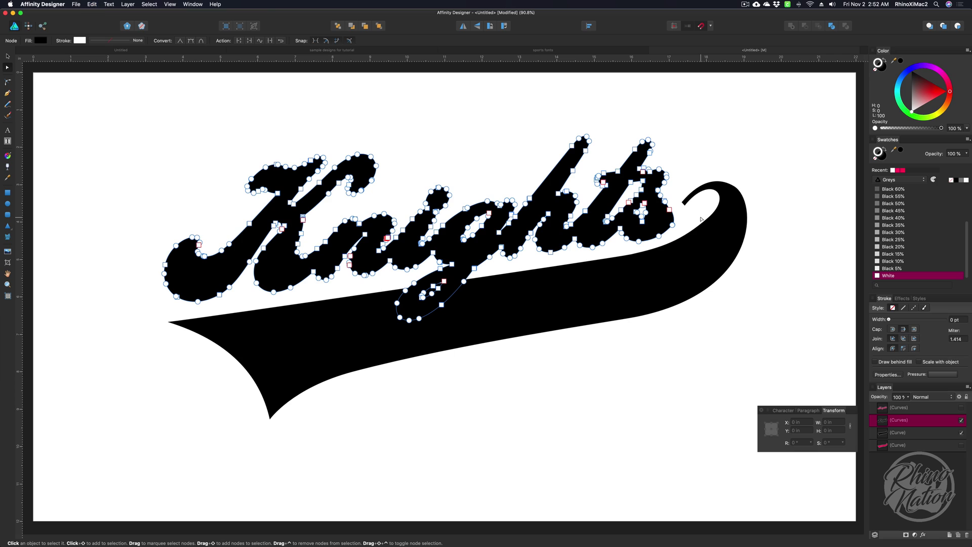
pyautogui.click(8, 57)
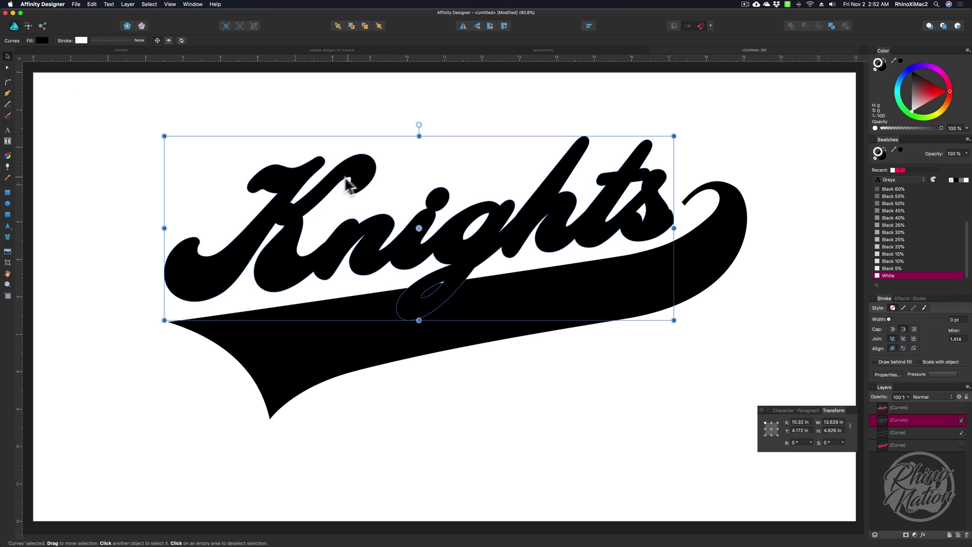
# - Subtract the thickened black Knights lettering from the black tail so the g's loop is cut out of it
pyautogui.keyDown('shift'); pyautogui.click(321, 346); pyautogui.keyUp('shift')
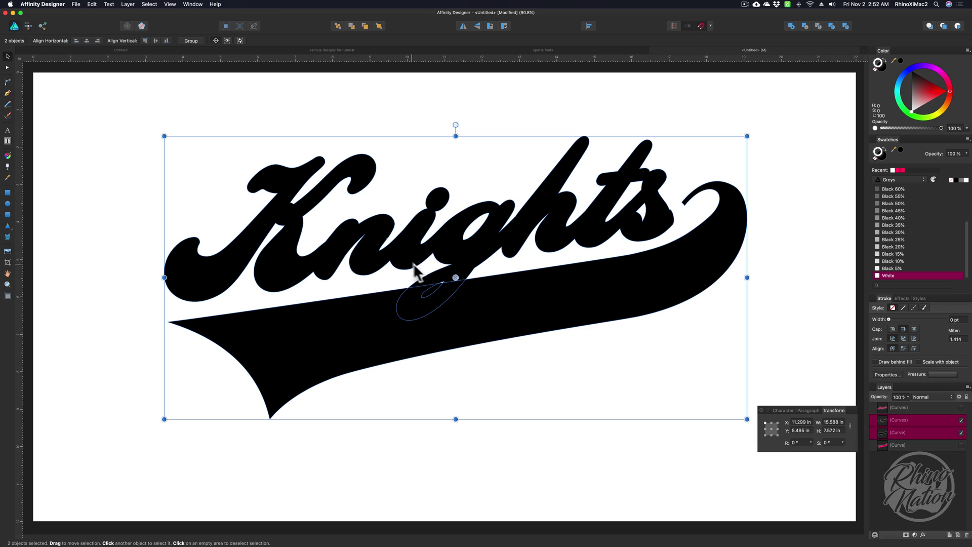
pyautogui.click(805, 26)
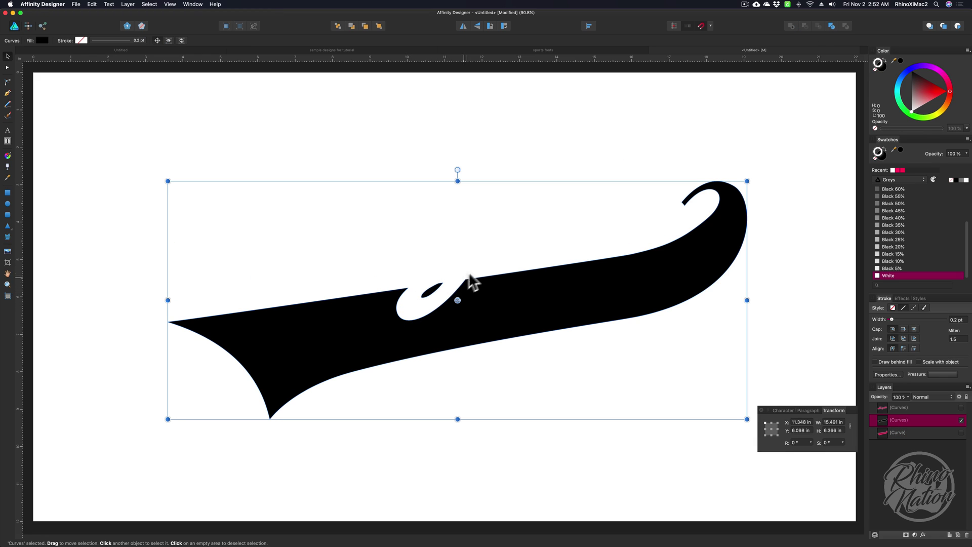
# - Show the pink-red Knights lettering, then duplicate it with a blue-violet fill (H 263, S 100, L 50)
pyautogui.click(912, 408)
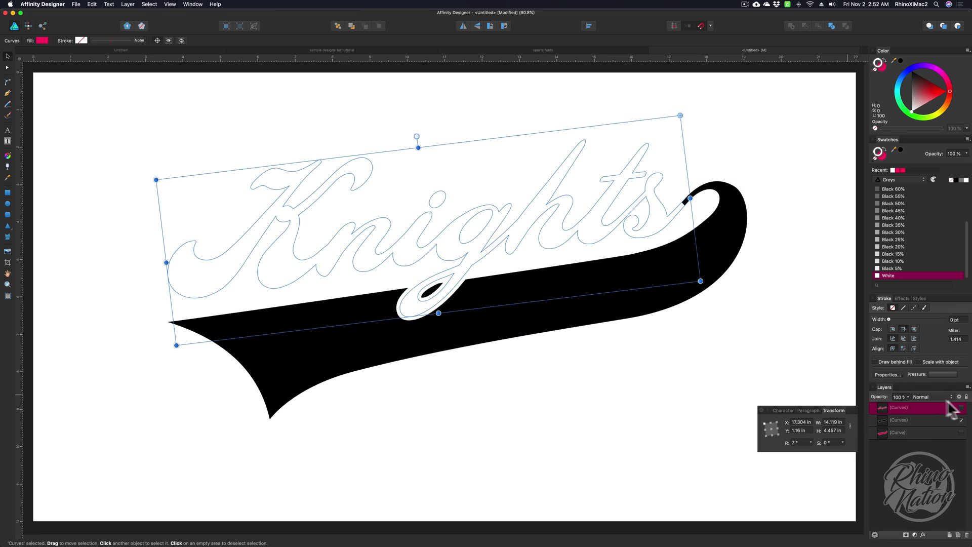
pyautogui.click(962, 408)
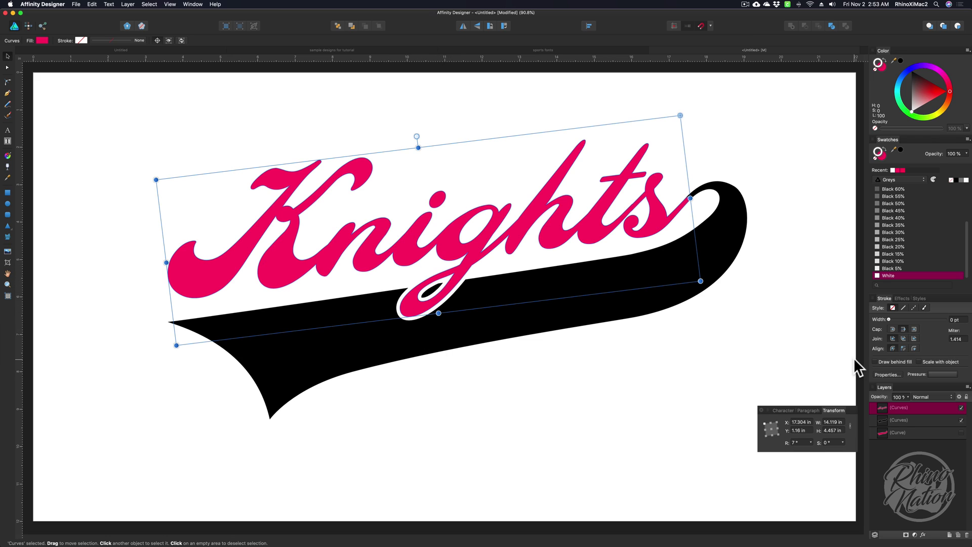
pyautogui.press('super+j')
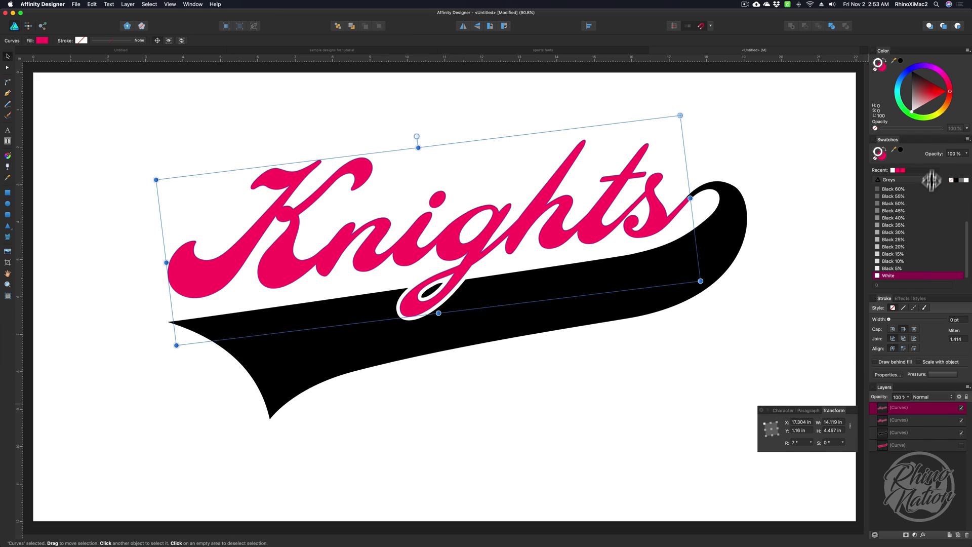
pyautogui.moveTo(946, 98); pyautogui.dragTo(921, 66)
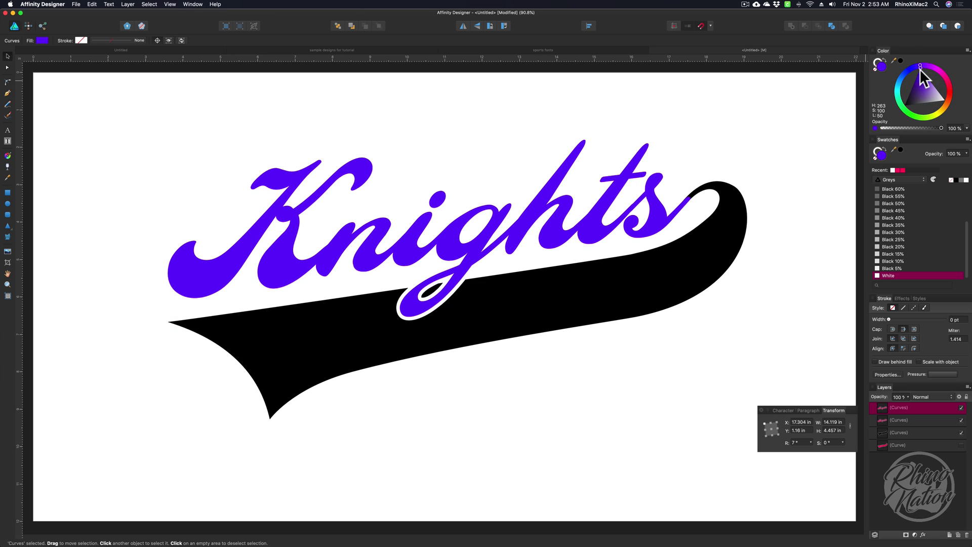
# - Hide the black cut-out tail and the blue-violet lettering, and show the pink-red tail
pyautogui.click(565, 306)
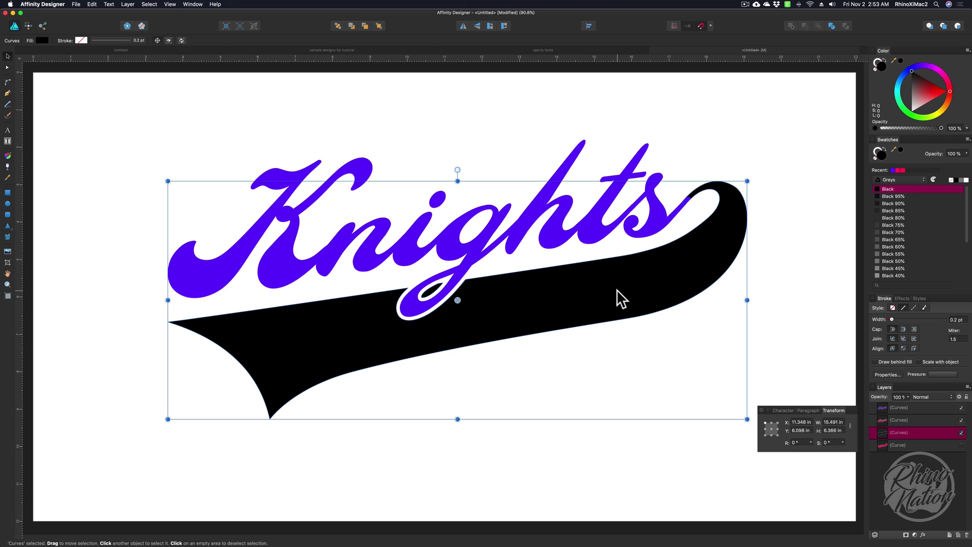
pyautogui.click(961, 433)
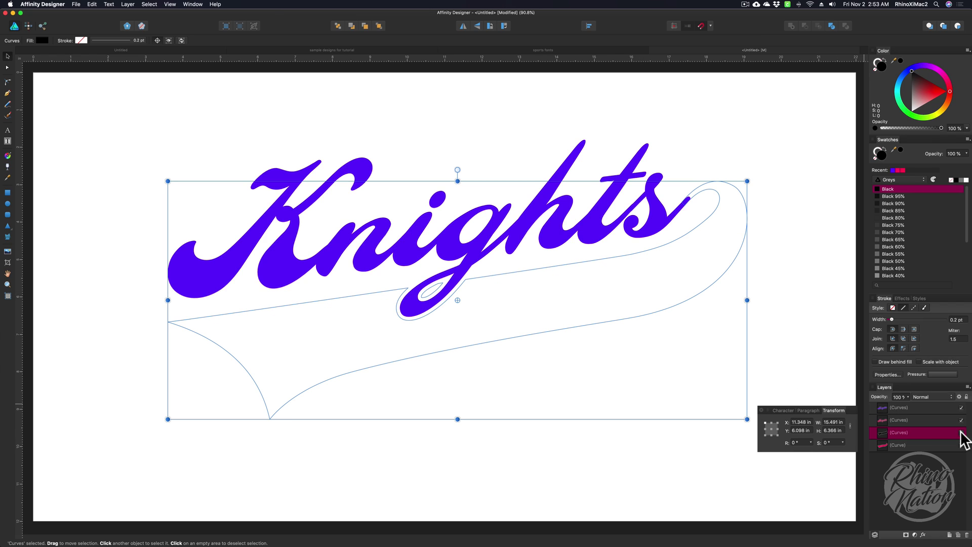
pyautogui.click(962, 408)
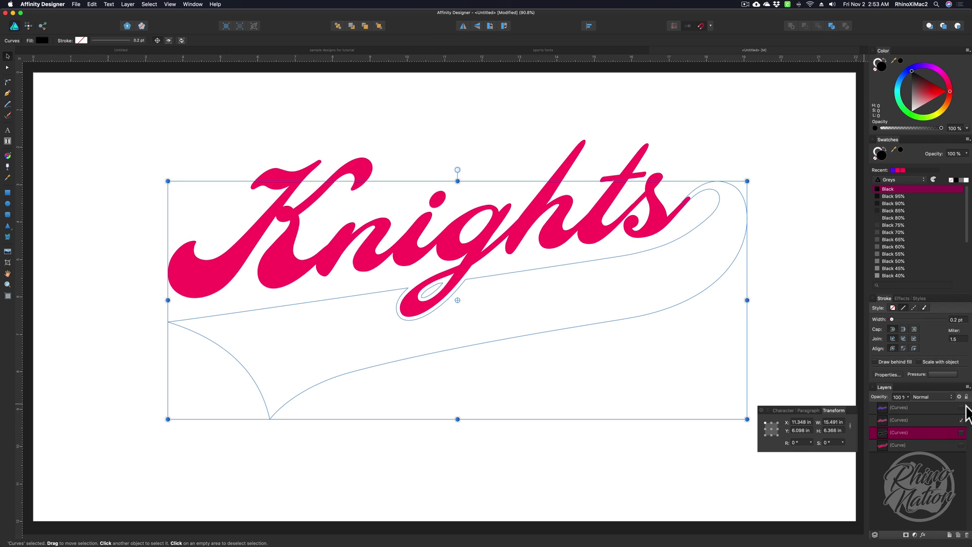
pyautogui.click(883, 447)
pyautogui.click(962, 445)
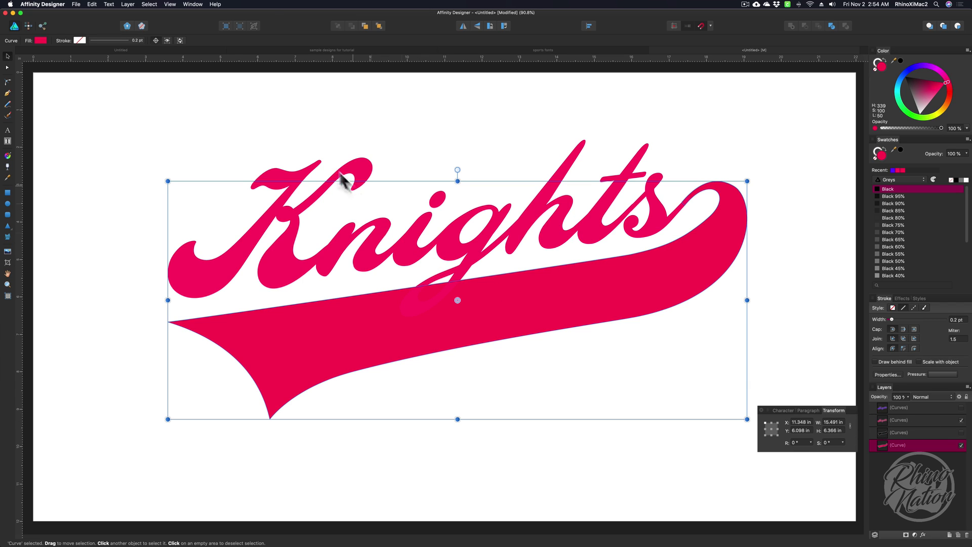
# - Add the pink-red lettering and pink-red tail together as one shape and place it at the bottom of the layer stack
pyautogui.moveTo(101, 123); pyautogui.dragTo(659, 444)
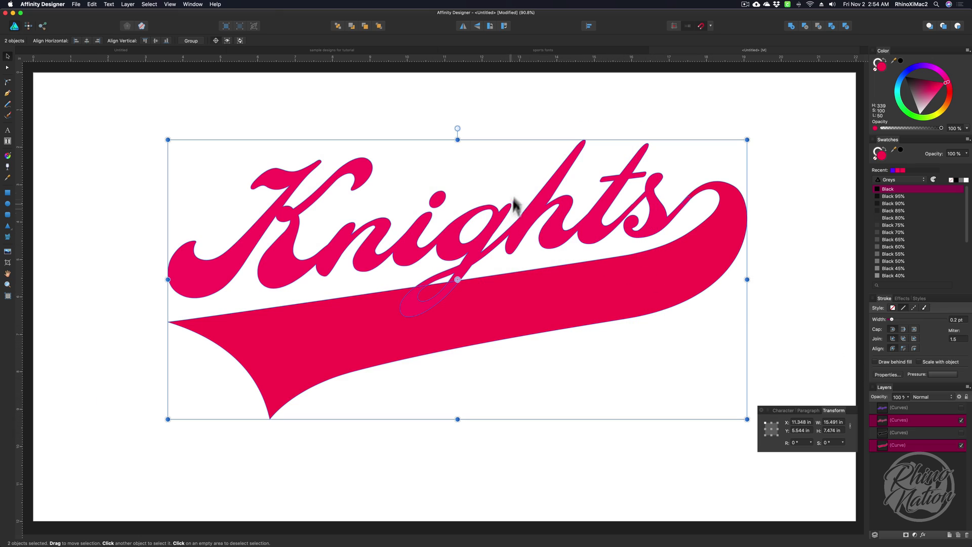
pyautogui.click(790, 25)
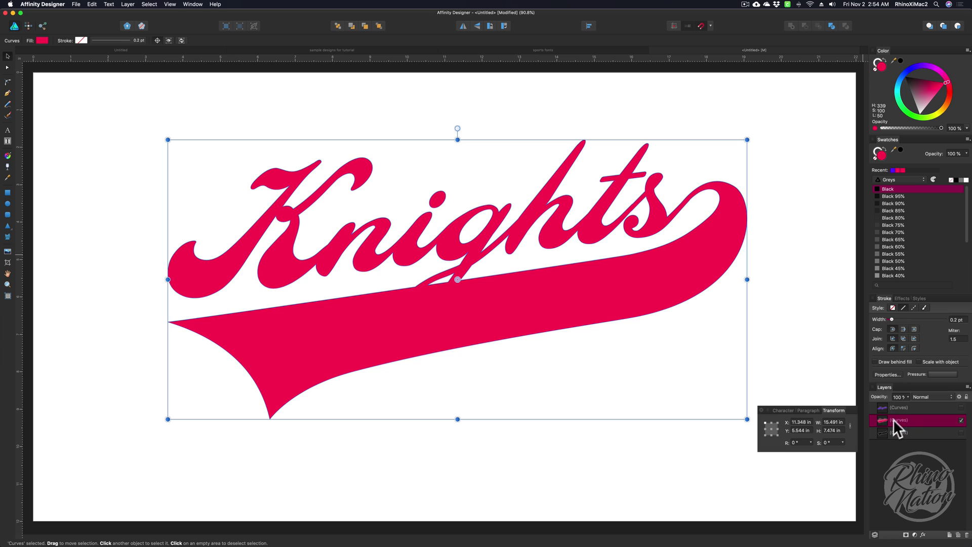
pyautogui.moveTo(882, 450); pyautogui.dragTo(882, 450)
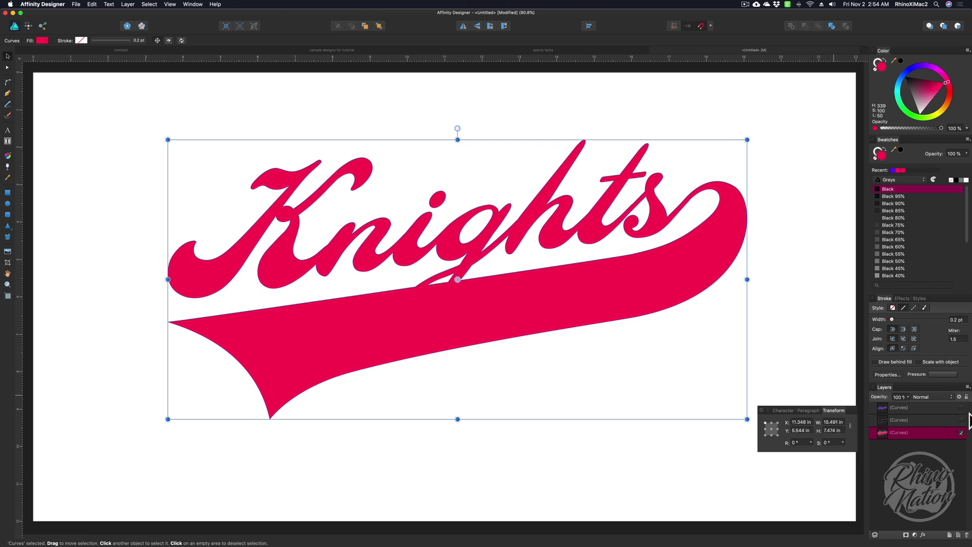
# - Show the blue-violet lettering and black cut-out tail and add them into one black shape, undoing the trial moves
pyautogui.click(961, 407)
pyautogui.click(962, 420)
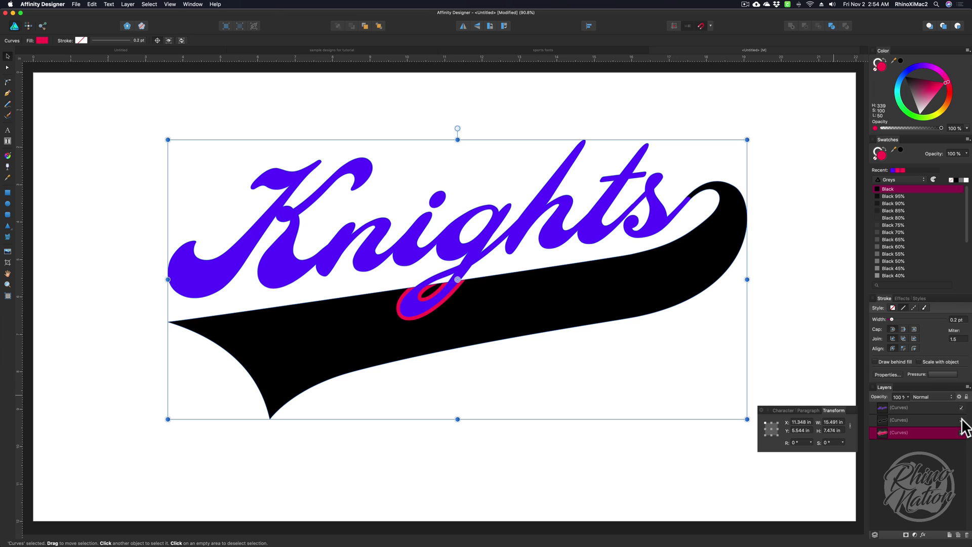
pyautogui.click(544, 193)
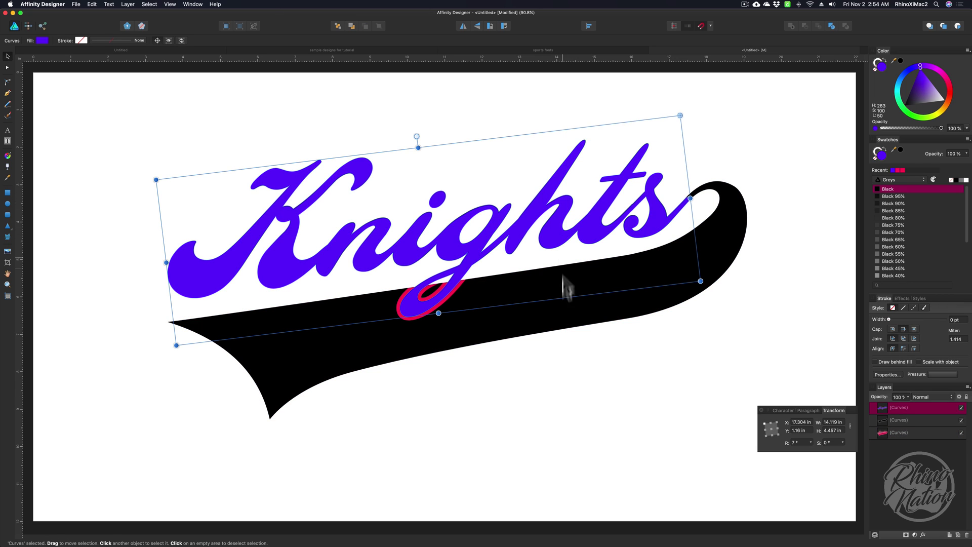
pyautogui.keyDown('shift'); pyautogui.click(579, 312); pyautogui.keyUp('shift')
pyautogui.moveTo(580, 316); pyautogui.dragTo(642, 390)
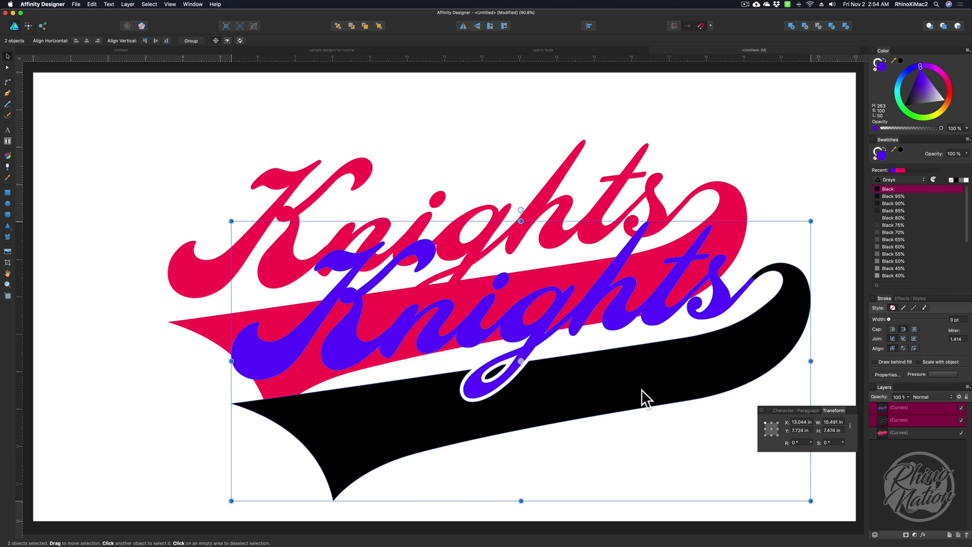
pyautogui.press('super+z')
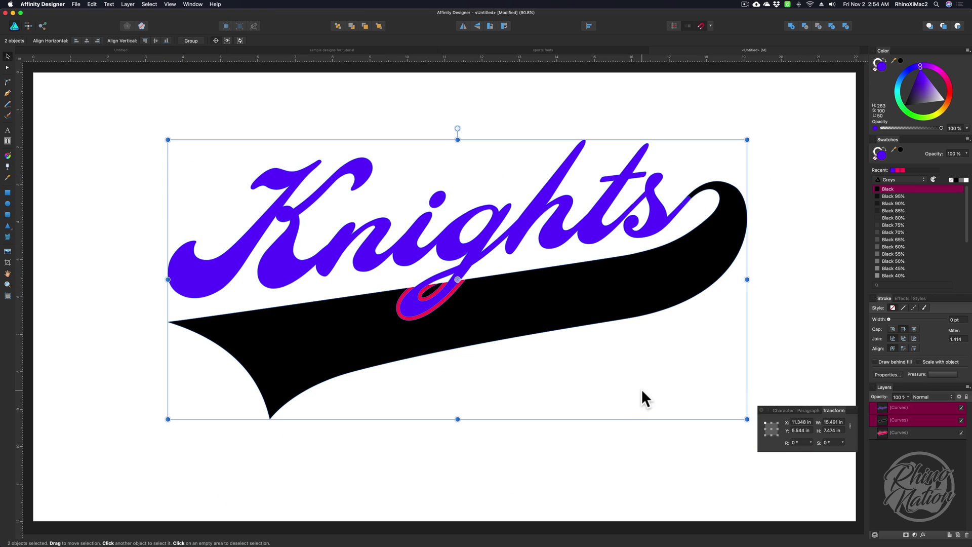
pyautogui.click(789, 24)
pyautogui.moveTo(553, 298); pyautogui.dragTo(850, 356)
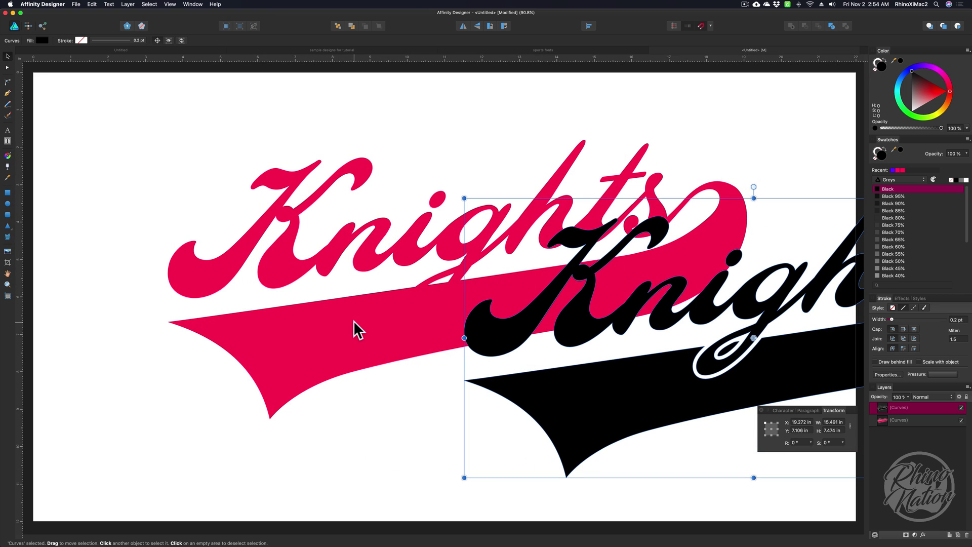
pyautogui.press('super+z')
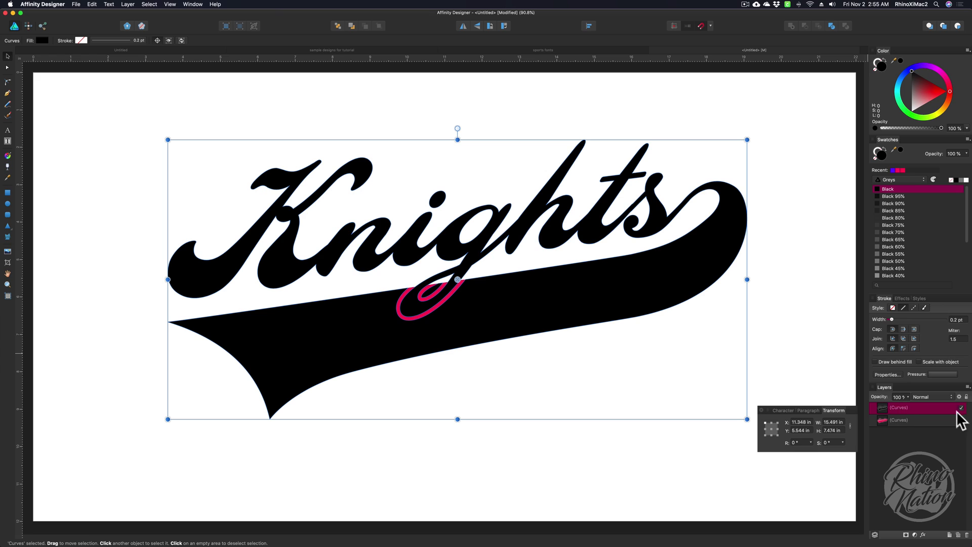
# - Lock the merged black logo and give the pink-red logo beneath it a pink-red stroke 25 pt wide
pyautogui.click(966, 397)
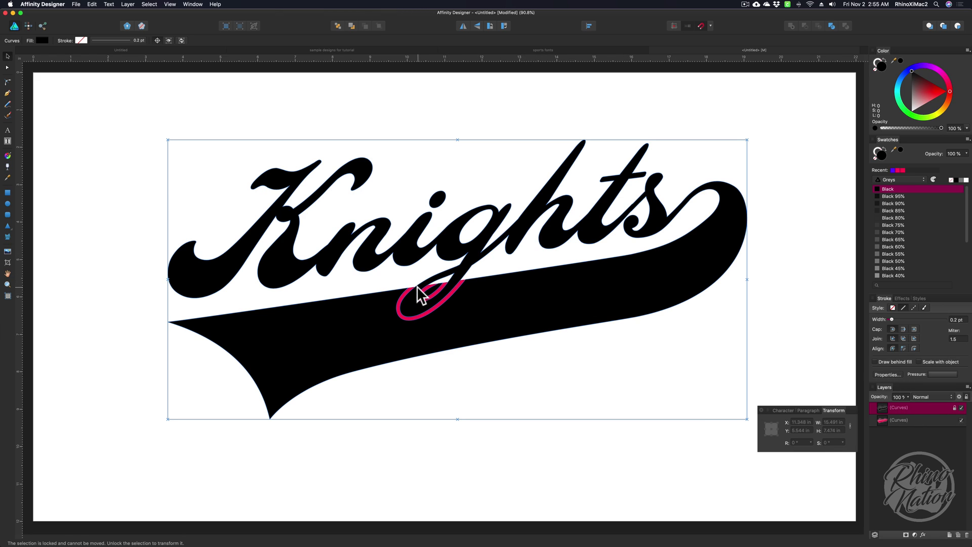
pyautogui.click(903, 421)
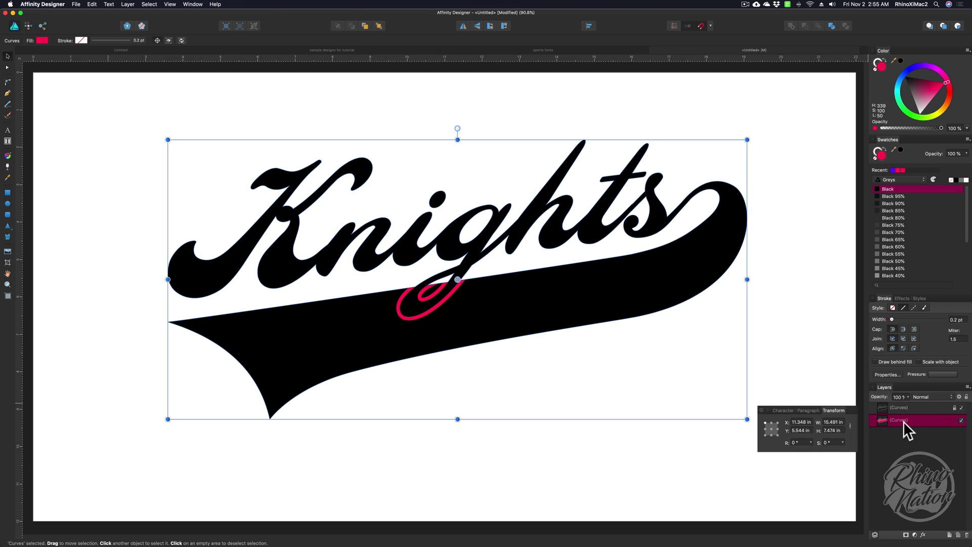
pyautogui.moveTo(950, 83); pyautogui.dragTo(948, 80)
pyautogui.click(875, 59)
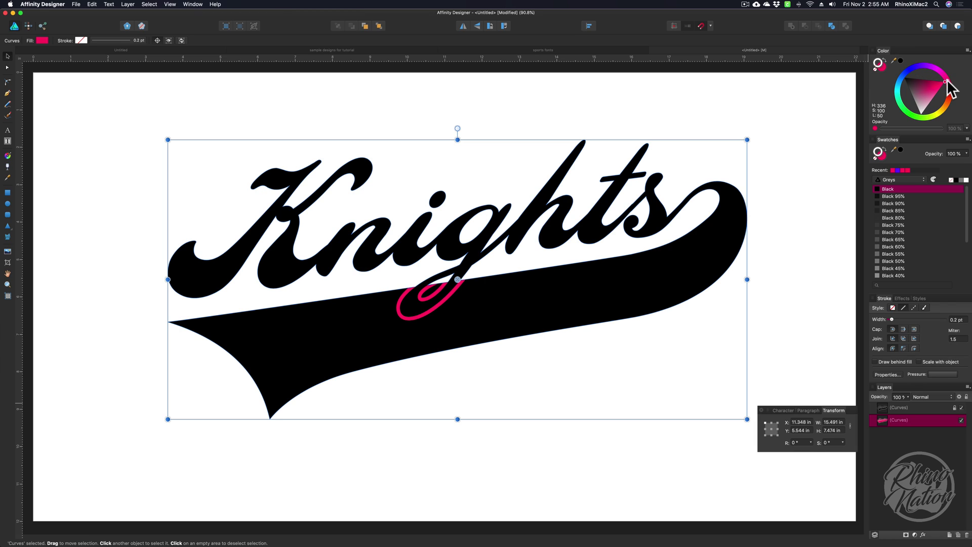
pyautogui.click(948, 80)
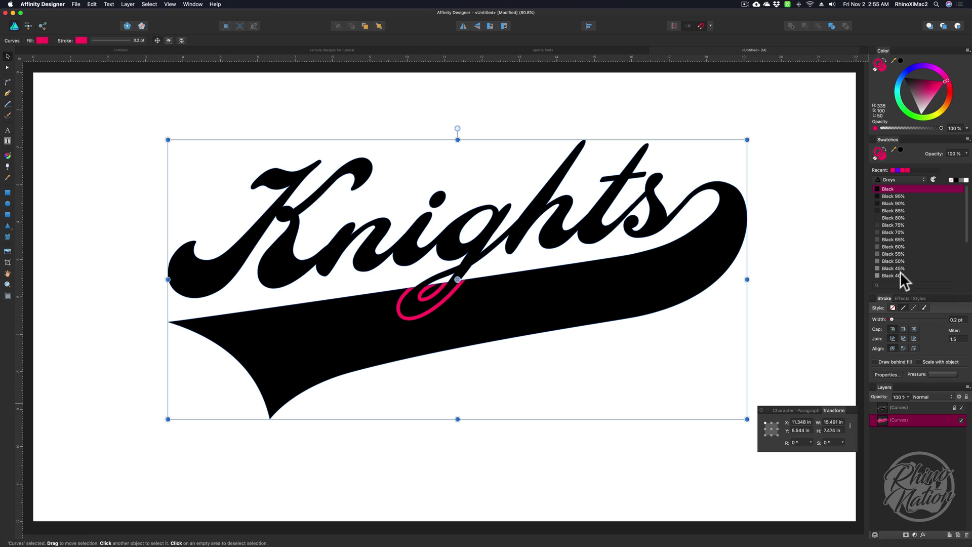
pyautogui.moveTo(892, 319); pyautogui.dragTo(922, 316)
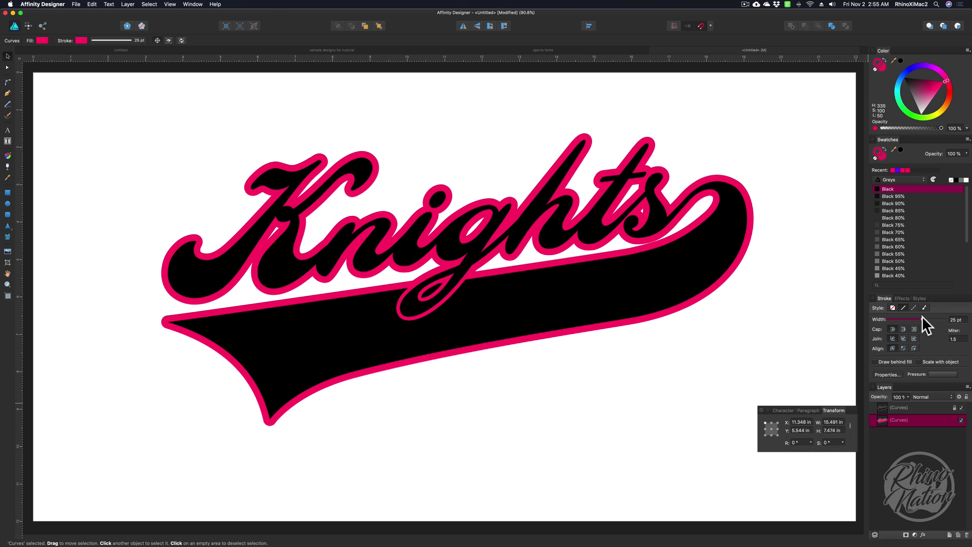
pyautogui.click(786, 326)
# - Hide the locked black logo and select only the stroked pink-red logo
pyautogui.click(883, 418)
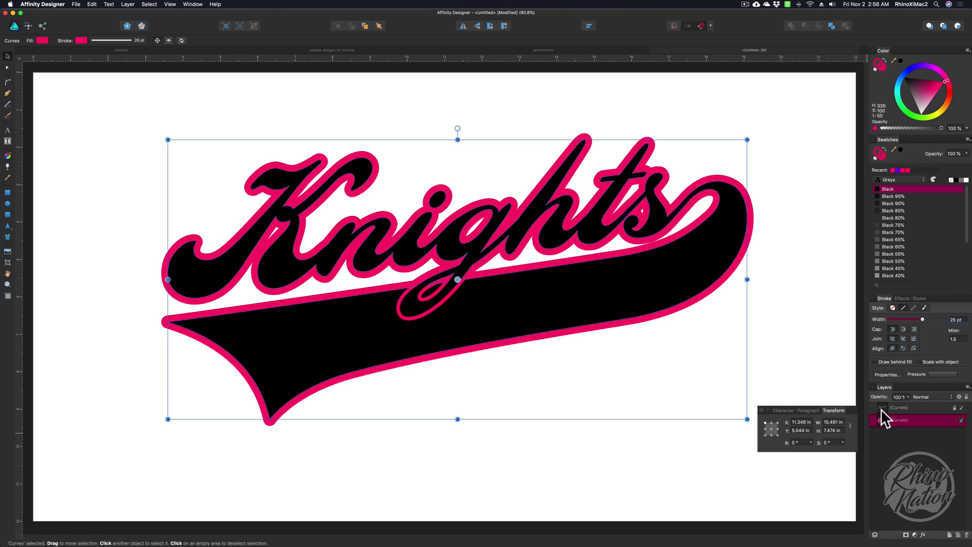
pyautogui.click(901, 408)
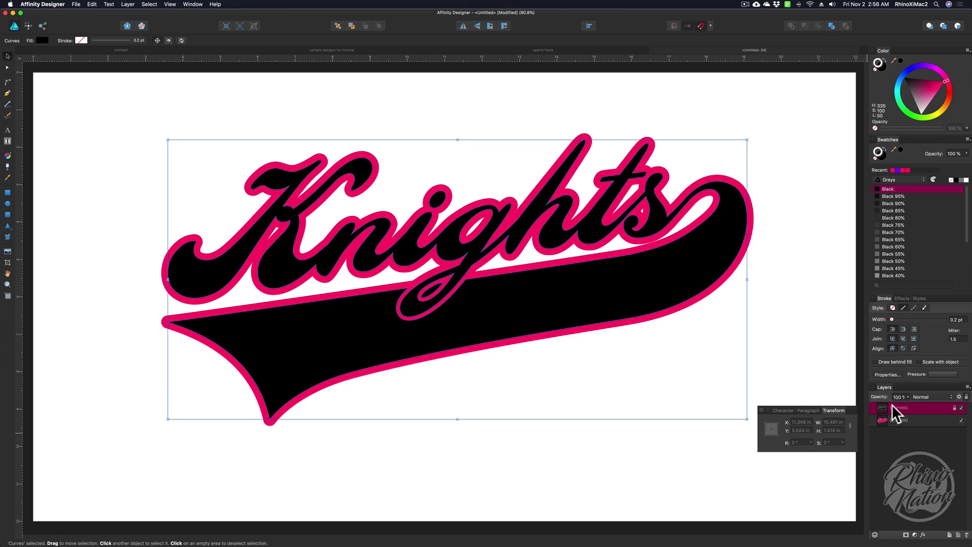
pyautogui.click(962, 408)
pyautogui.click(909, 438)
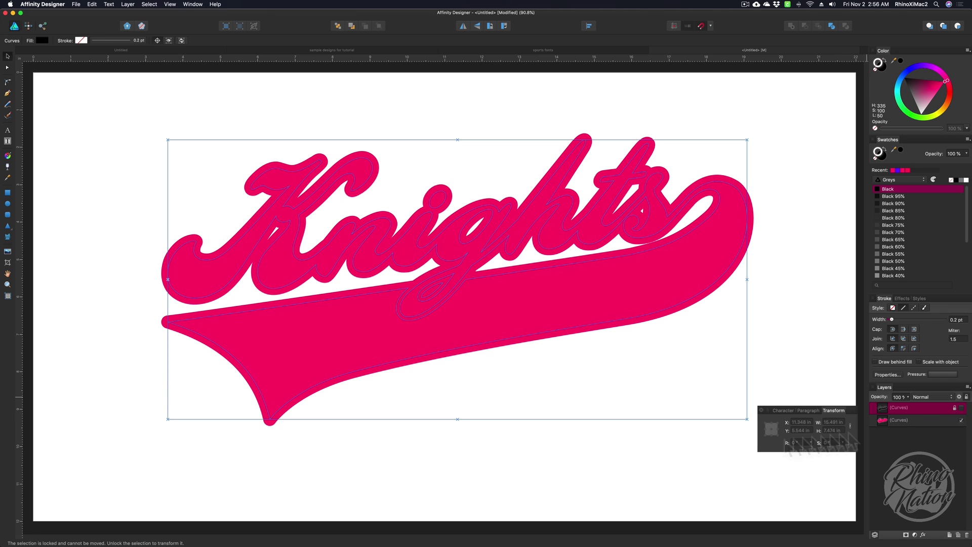
pyautogui.click(902, 422)
pyautogui.moveTo(117, 114); pyautogui.dragTo(789, 442)
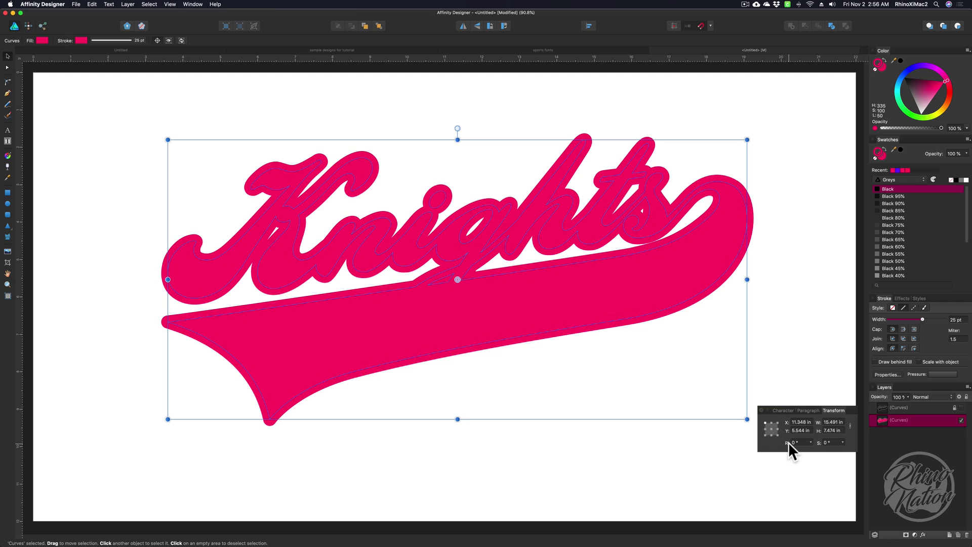
# - Expand the pink-red logo's stroke and add it to the logo as one shape, then show the black logo again
pyautogui.click(127, 4)
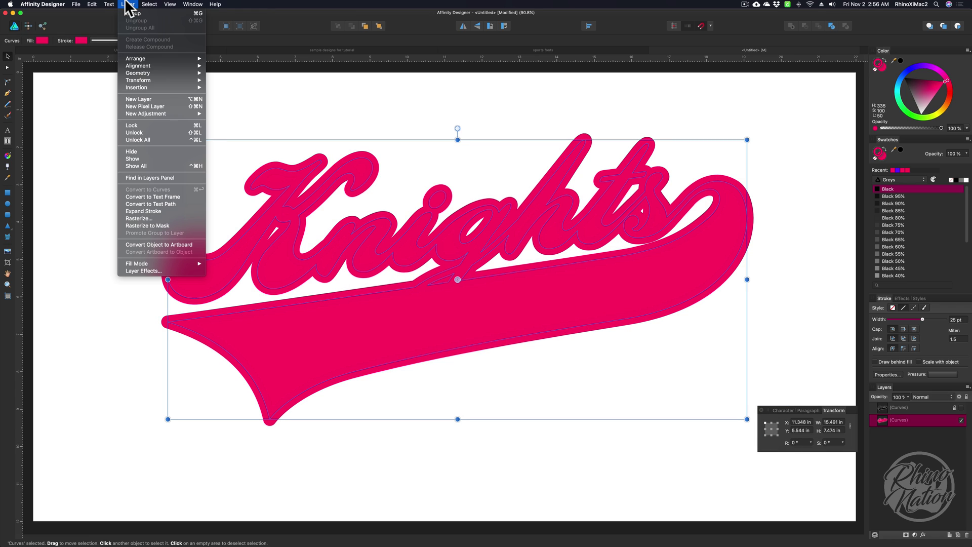
pyautogui.click(146, 211)
pyautogui.moveTo(79, 98); pyautogui.dragTo(834, 462)
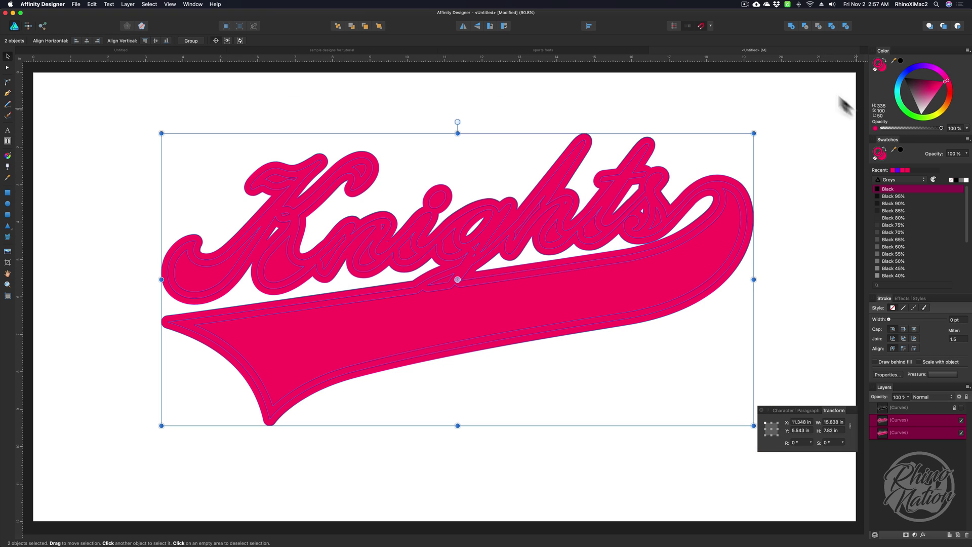
pyautogui.click(791, 26)
pyautogui.click(799, 224)
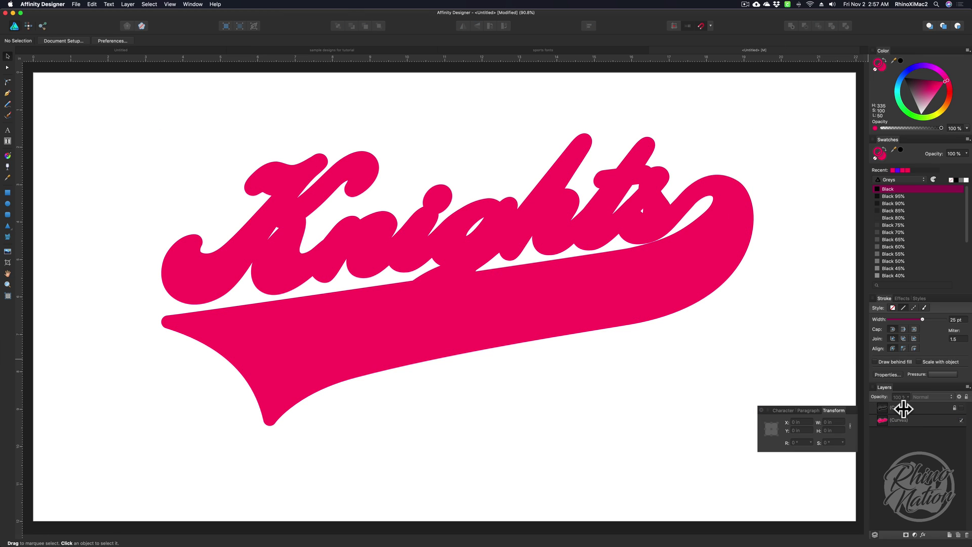
pyautogui.click(961, 408)
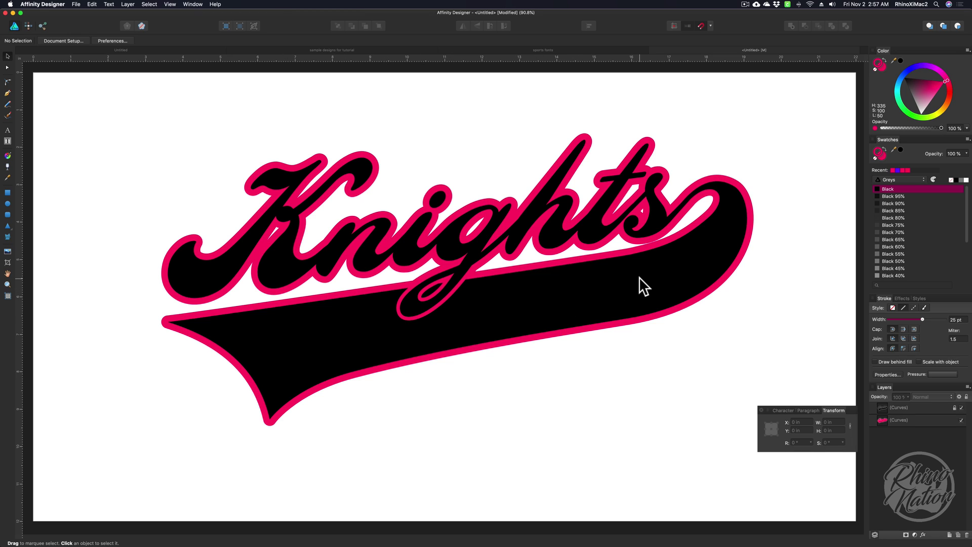
# - Start a line of art text below the tail and set its font to SF Collegiate Solid Bold
pyautogui.scroll(-1, 372, 212)
pyautogui.click(8, 129)
pyautogui.click(445, 425)
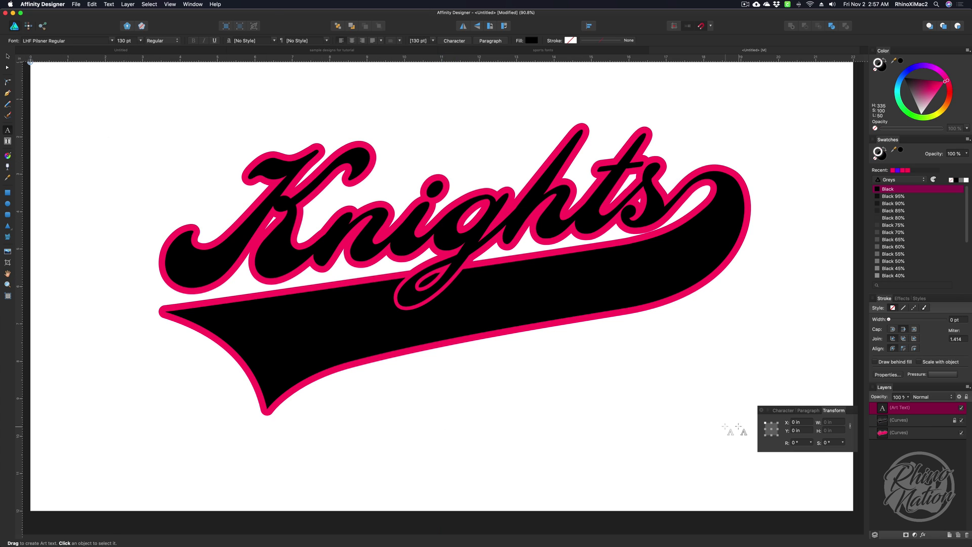
pyautogui.click(784, 410)
pyautogui.click(812, 423)
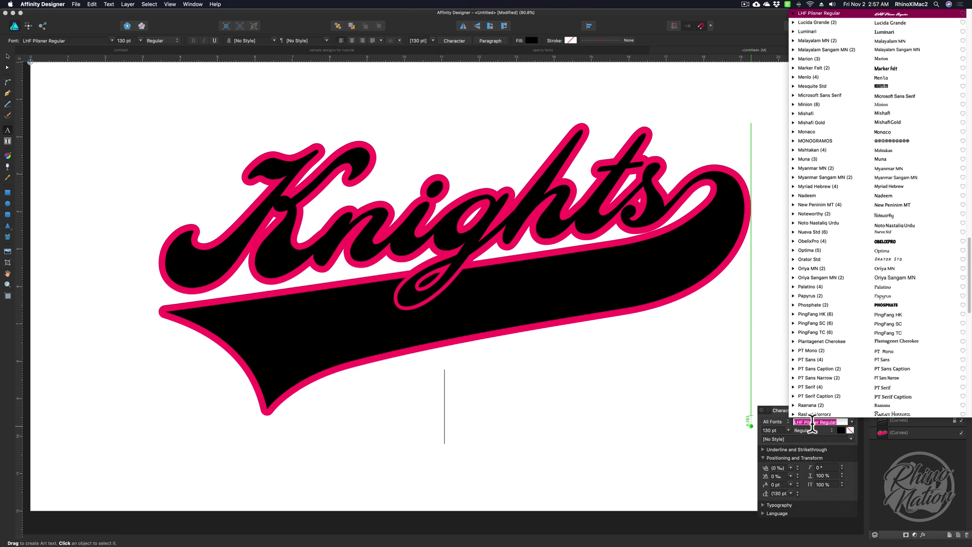
pyautogui.write('sf')
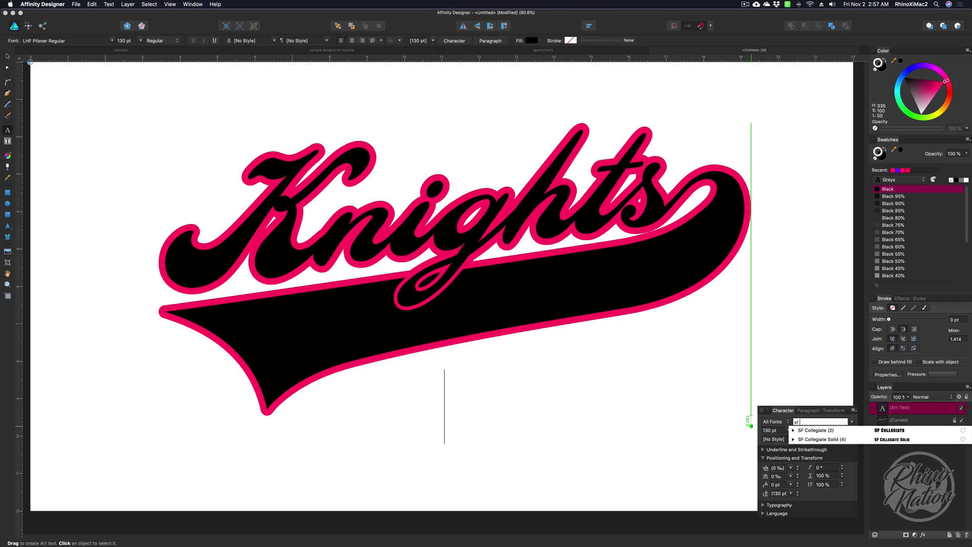
pyautogui.click(794, 440)
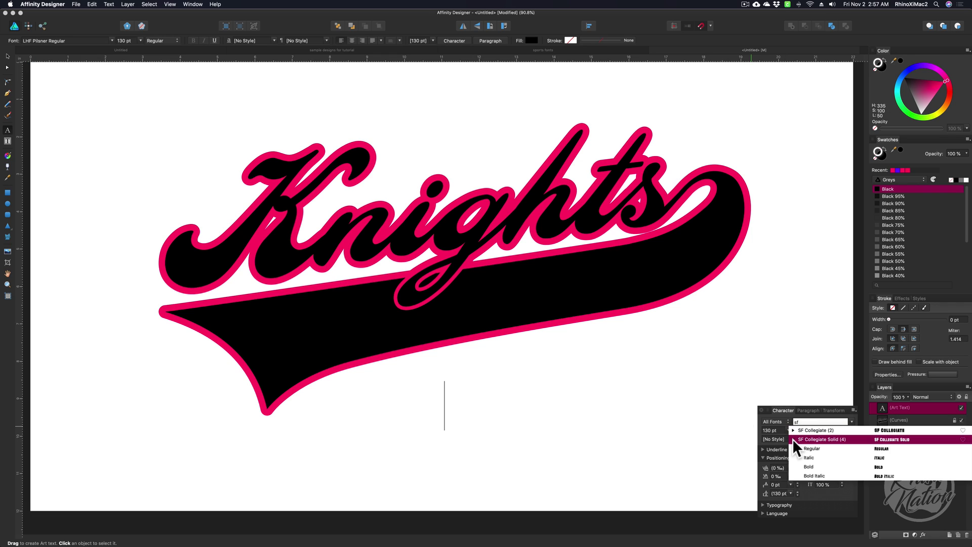
pyautogui.click(806, 466)
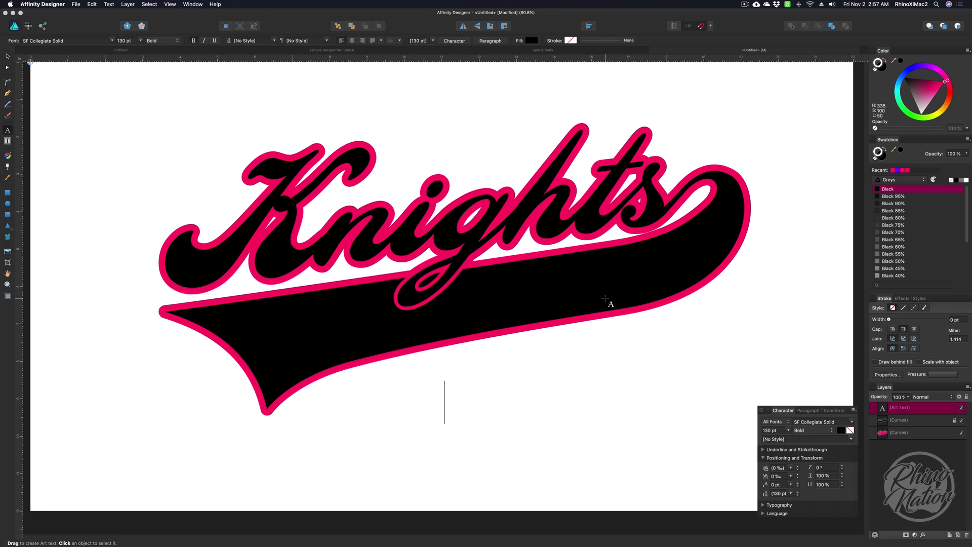
# - Enter "kings park HS" as the text and give it a bright magenta fill with hue 296
pyautogui.write('kings ')
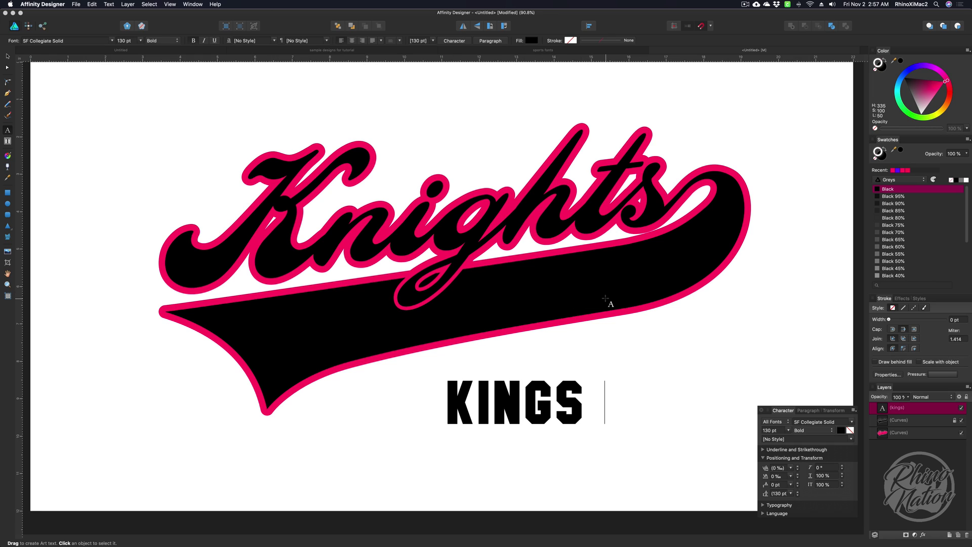
pyautogui.write('park HS')
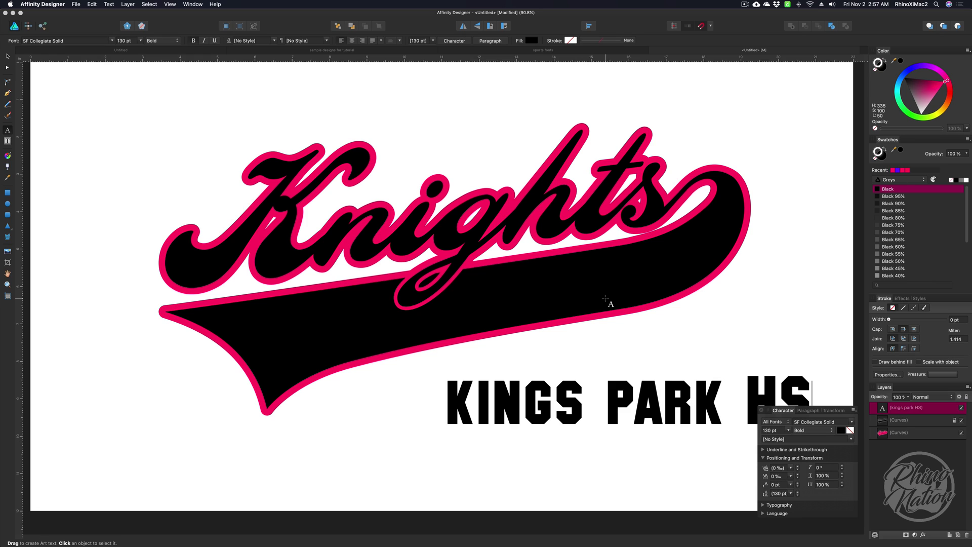
pyautogui.press('Escape')
pyautogui.moveTo(946, 81); pyautogui.dragTo(937, 72)
pyautogui.press('super+z')
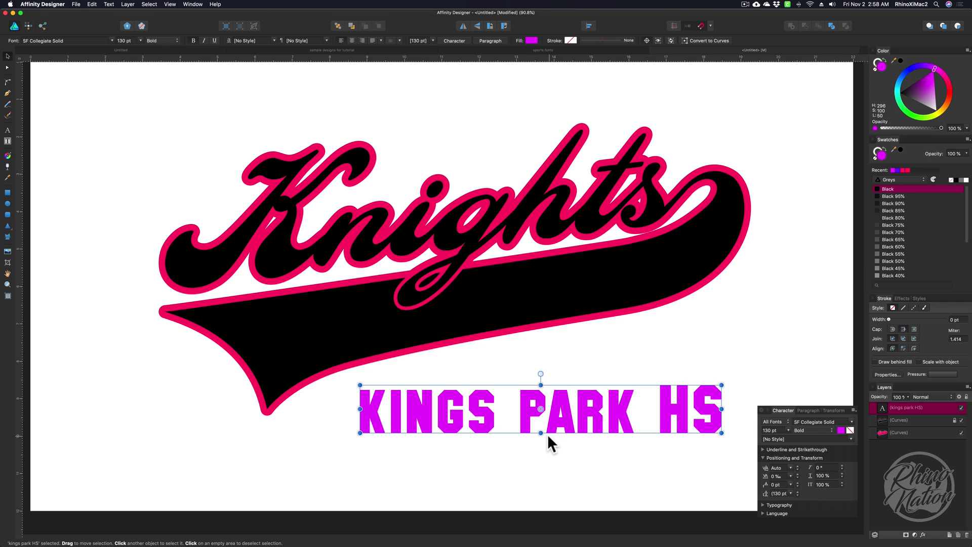
# - Move the KINGS PARK HS text onto the black tail and rotate it to follow the tail's upward slope
pyautogui.moveTo(562, 427); pyautogui.dragTo(469, 325)
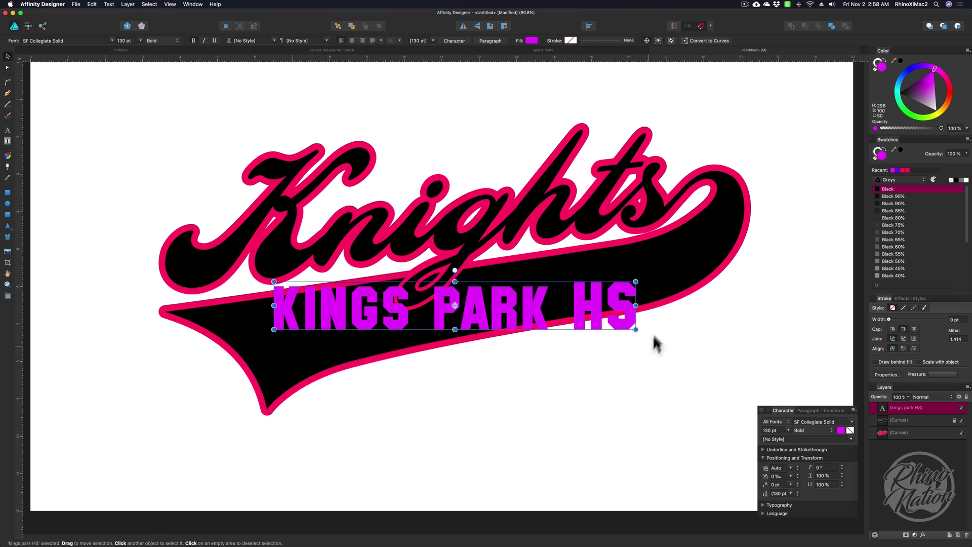
pyautogui.moveTo(636, 327); pyautogui.dragTo(653, 293)
pyautogui.moveTo(506, 322)
pyautogui.mouseDown()
pyautogui.moveTo(557, 365)
pyautogui.moveTo(540, 303)
pyautogui.moveTo(522, 313)
pyautogui.mouseUp()
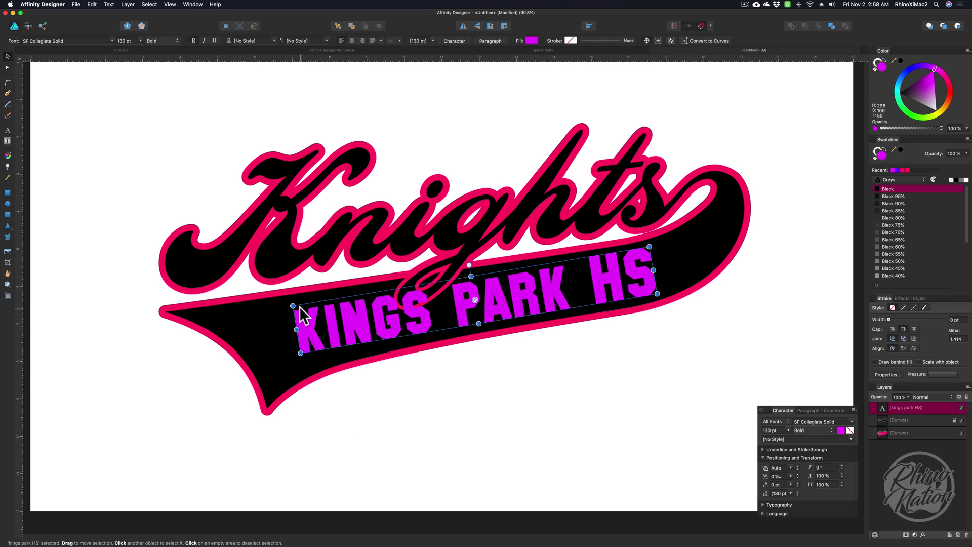
# - Enlarge the tilted text slightly, reduce its height to fit inside the tail, and nudge it into place
pyautogui.moveTo(291, 306); pyautogui.dragTo(265, 305)
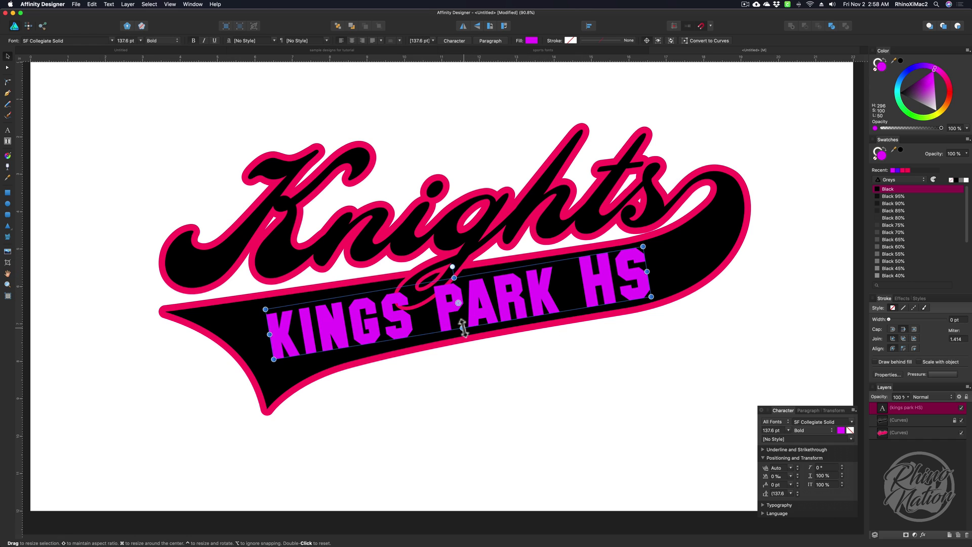
pyautogui.moveTo(462, 327)
pyautogui.mouseDown()
pyautogui.moveTo(456, 304)
pyautogui.moveTo(443, 311)
pyautogui.mouseUp()
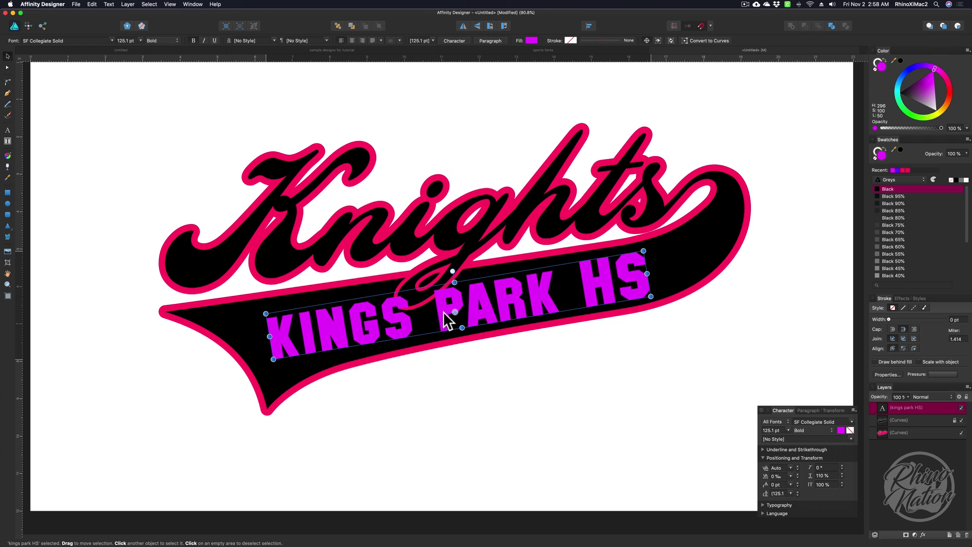
pyautogui.click(403, 285)
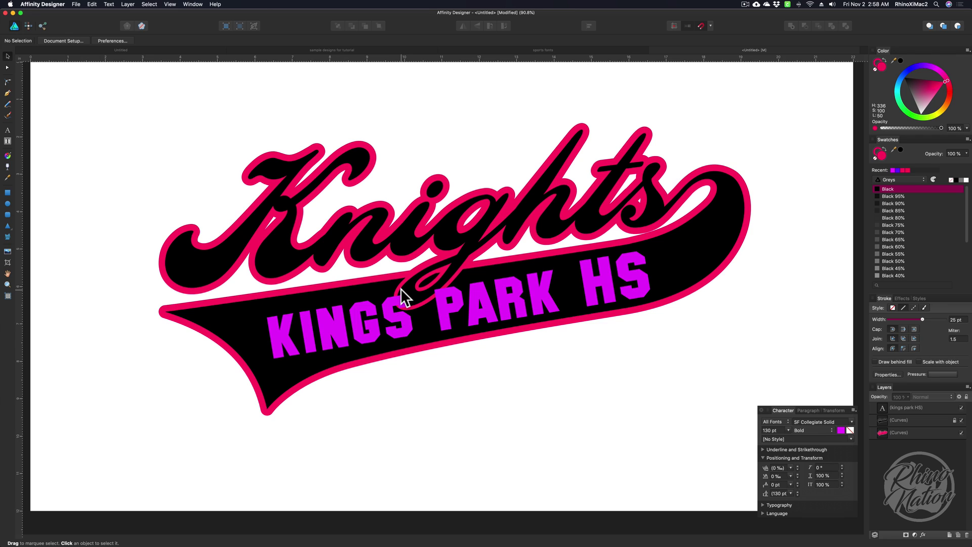
pyautogui.moveTo(400, 320); pyautogui.dragTo(401, 319)
pyautogui.click(260, 307)
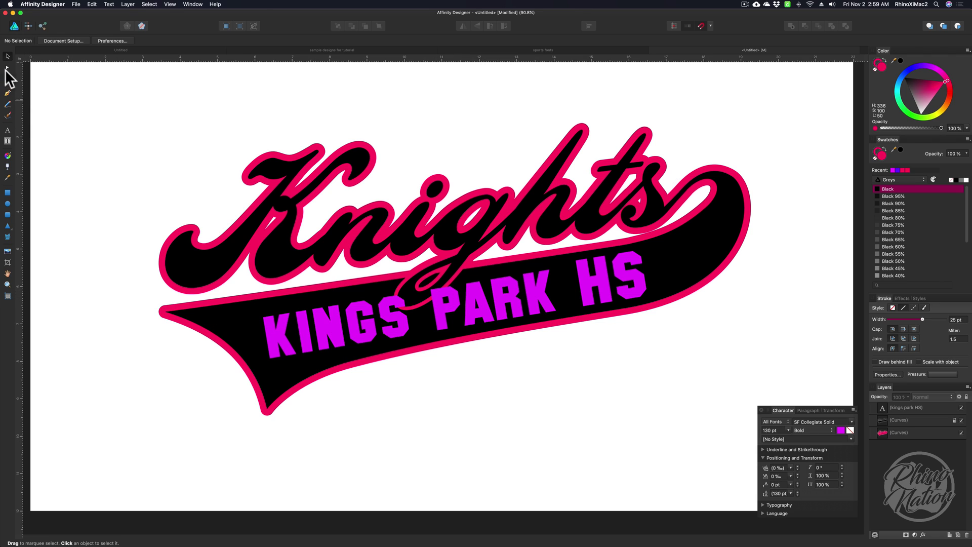
# - Convert the KINGS PARK HS text to curves, ungroup all the letters and add them into one shape
pyautogui.click(326, 319)
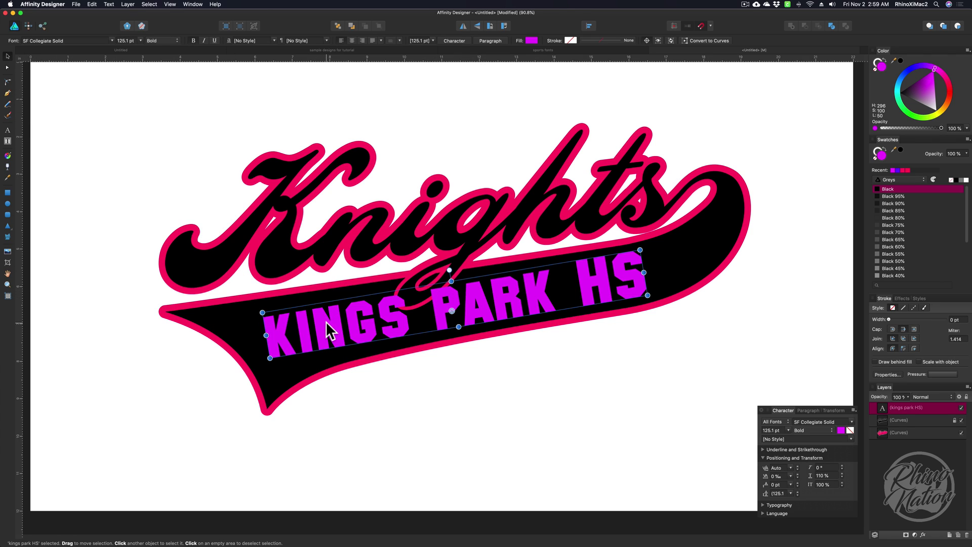
pyautogui.click(128, 4)
pyautogui.click(162, 189)
pyautogui.click(127, 4)
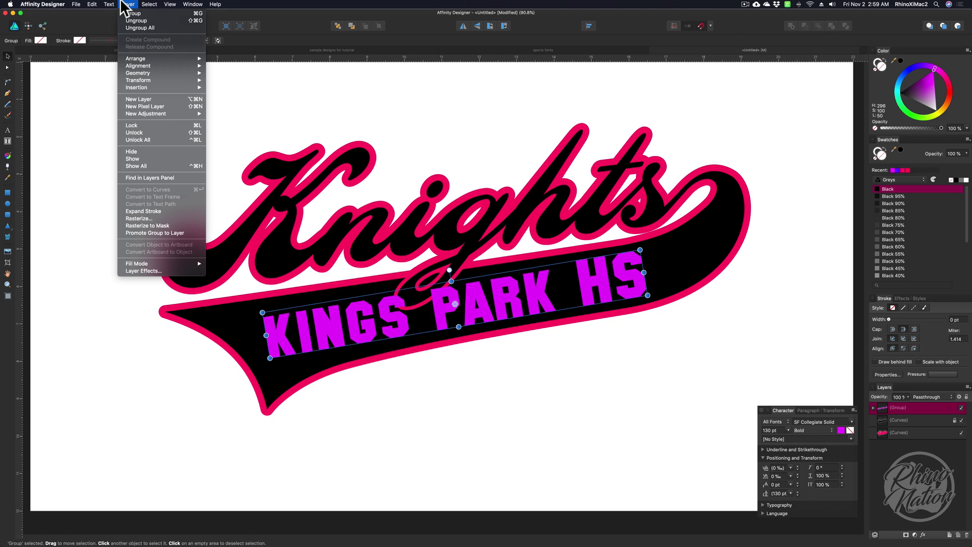
pyautogui.click(136, 27)
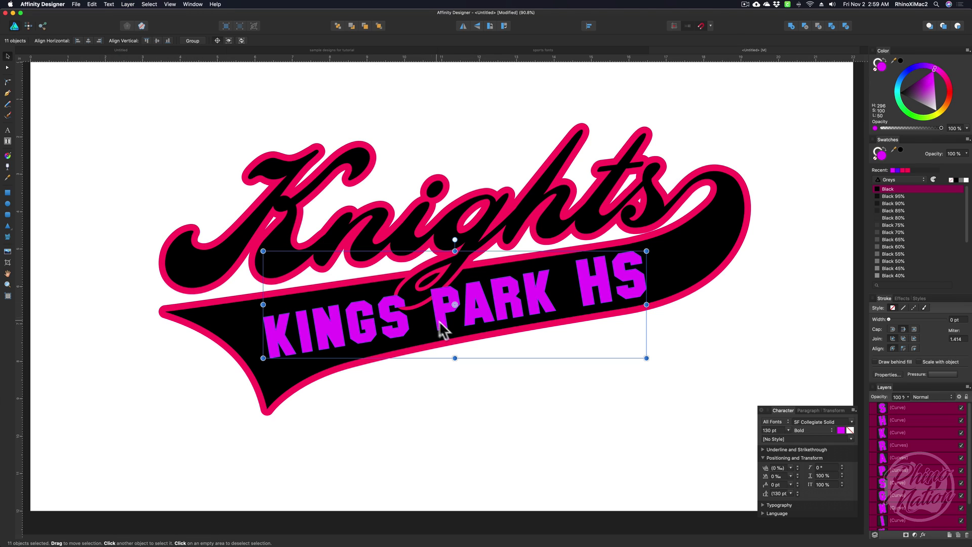
pyautogui.click(791, 26)
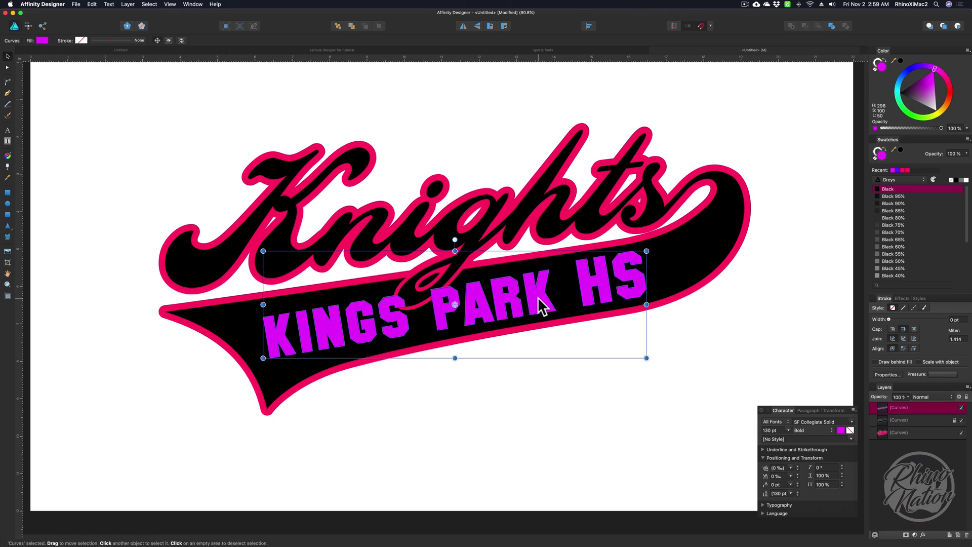
# - Trim the S of KINGS by adding nodes along the g loop's outline and deleting the three overlapping corner nodes
pyautogui.click(7, 67)
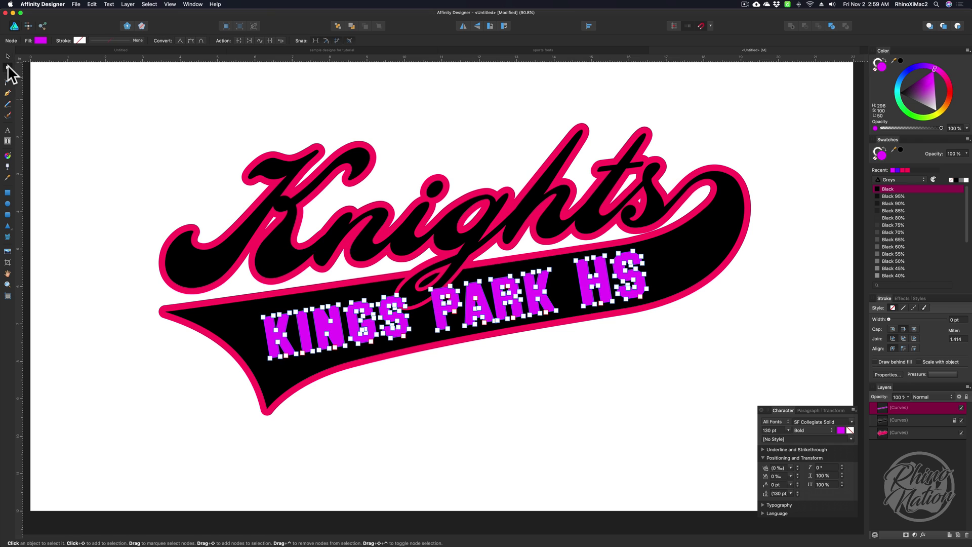
pyautogui.press('super+equal')
pyautogui.scroll(-3, 426, 126)
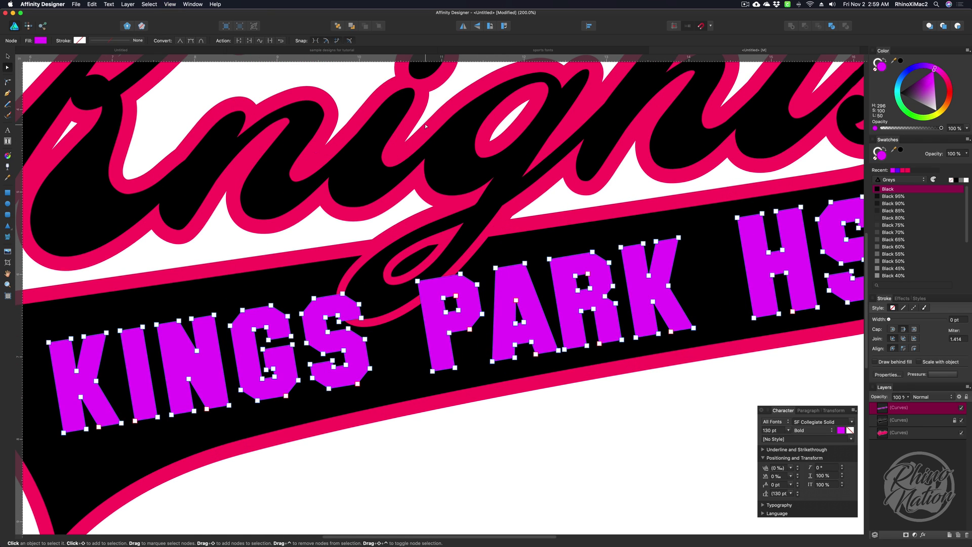
pyautogui.scroll(5, 286, 284)
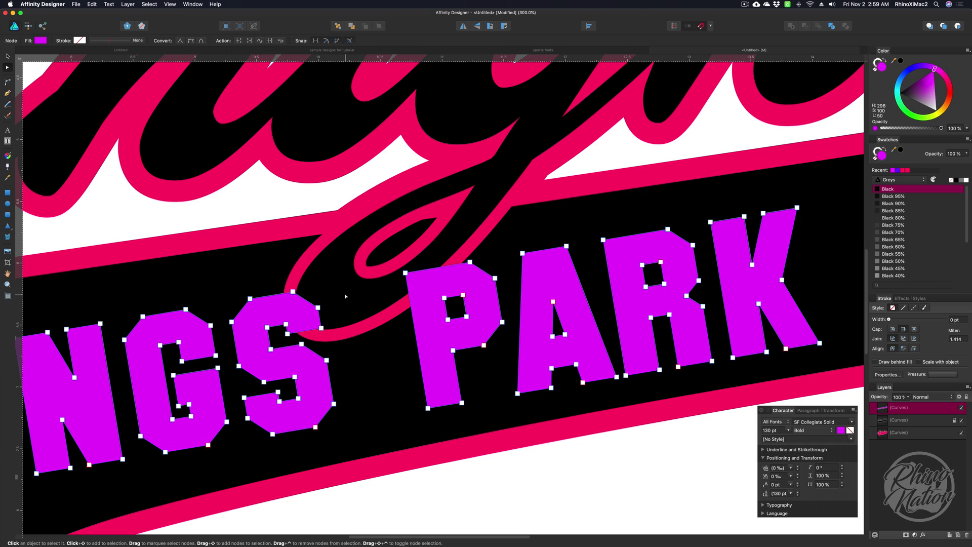
pyautogui.click(287, 294)
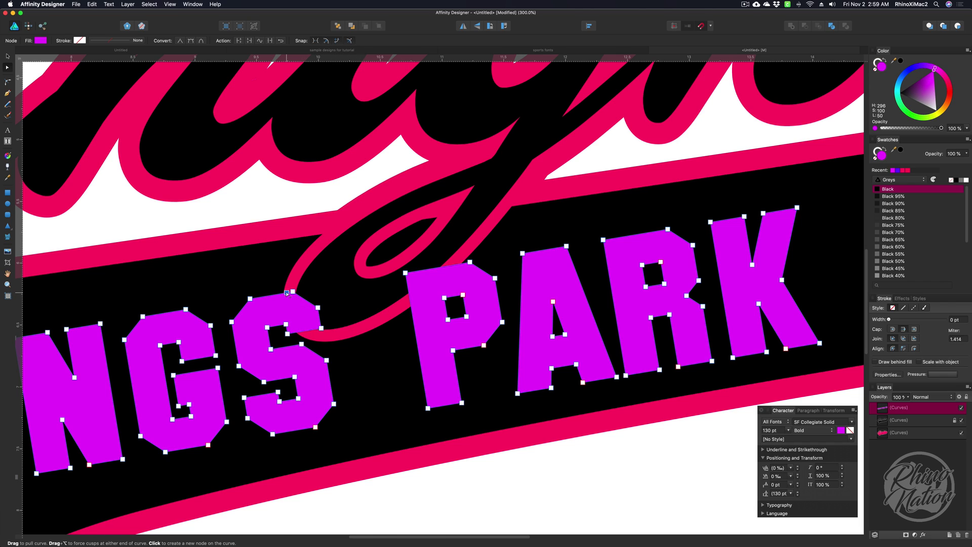
pyautogui.click(304, 332)
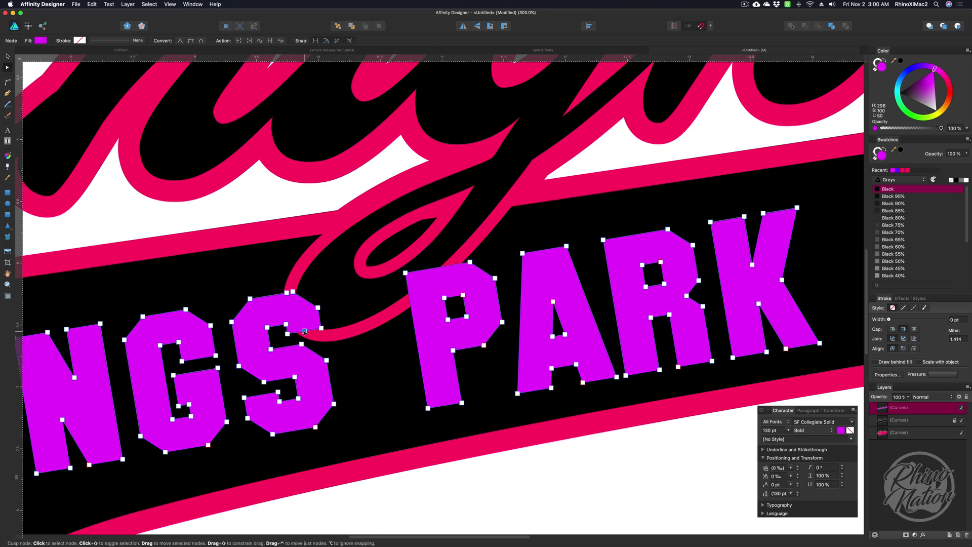
pyautogui.click(293, 292)
pyautogui.keyDown('shift'); pyautogui.click(318, 307); pyautogui.keyUp('shift')
pyautogui.keyDown('shift'); pyautogui.click(321, 328); pyautogui.keyUp('shift')
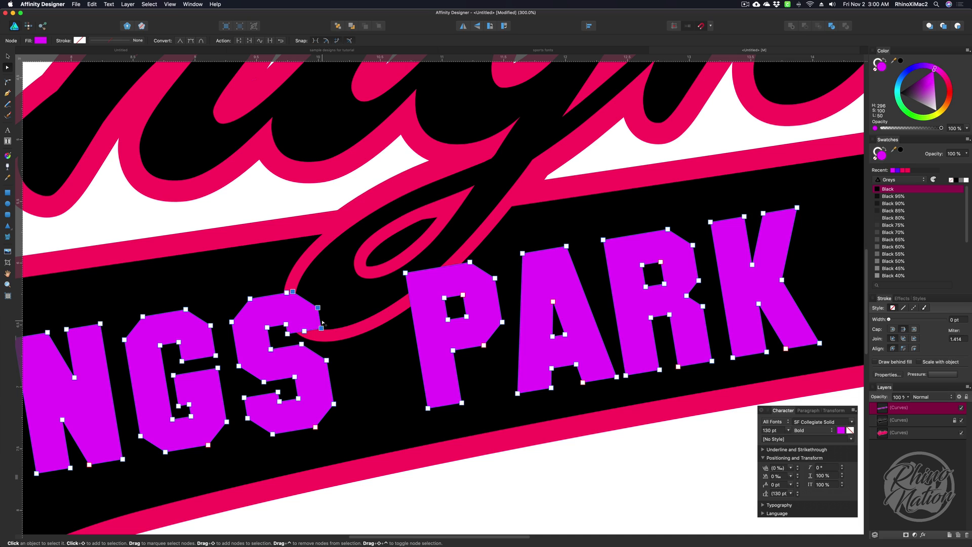
pyautogui.press('Delete')
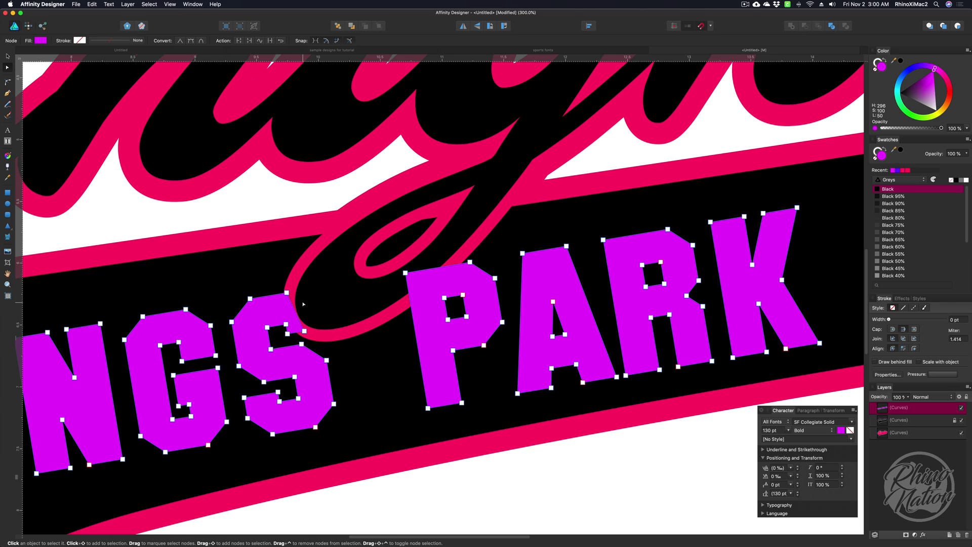
# - Trim the P of PARK with two new nodes along the g loop's outline and delete its overlapping corner node
pyautogui.click(450, 266)
pyautogui.click(409, 301)
pyautogui.press('Delete')
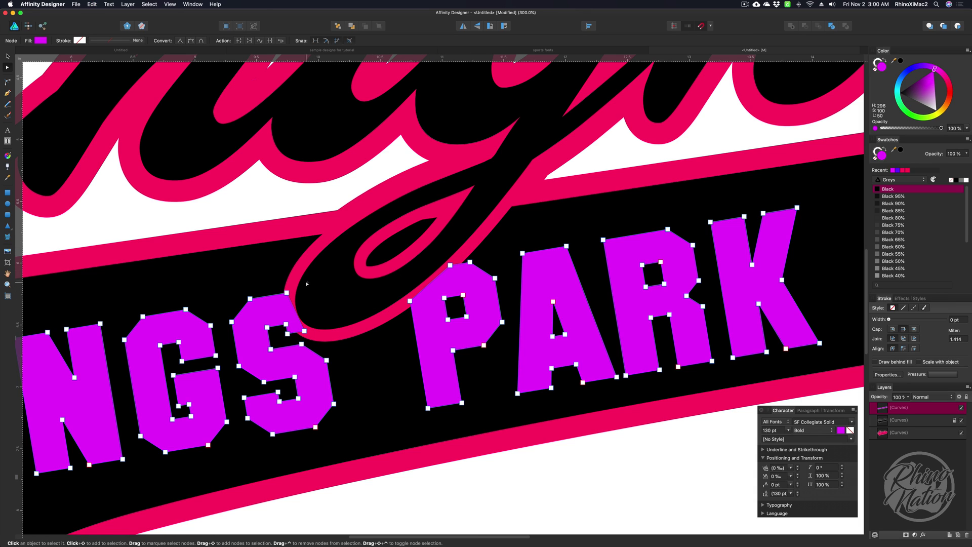
# - Unlock the black logo, shift it off the pink-red logo as a trial, and undo the move
pyautogui.press('super+minus')
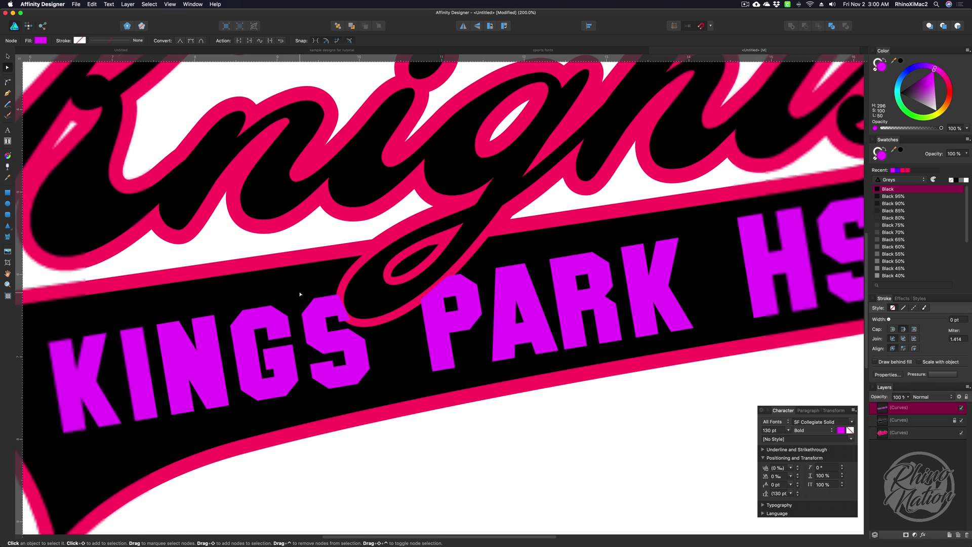
pyautogui.press('super+minus')
pyautogui.press('super+minus')
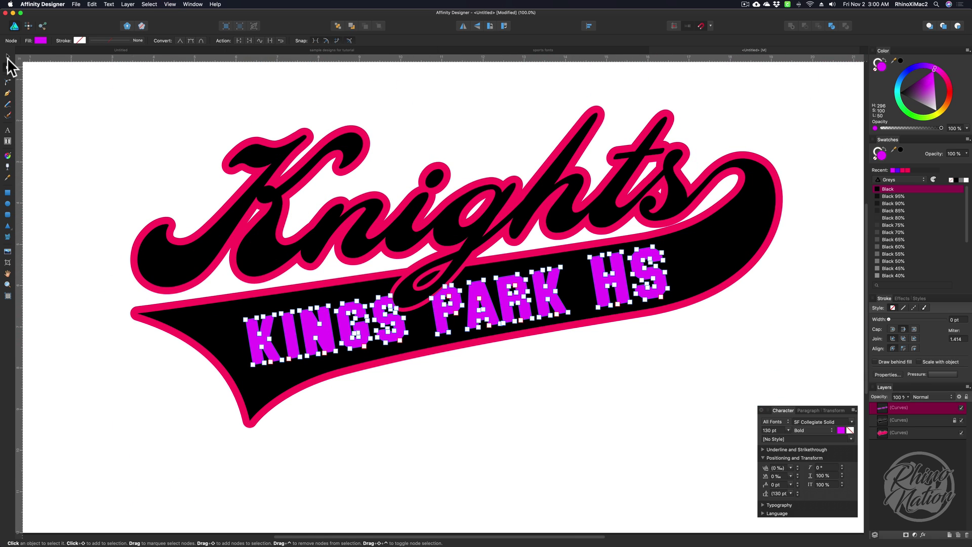
pyautogui.click(8, 56)
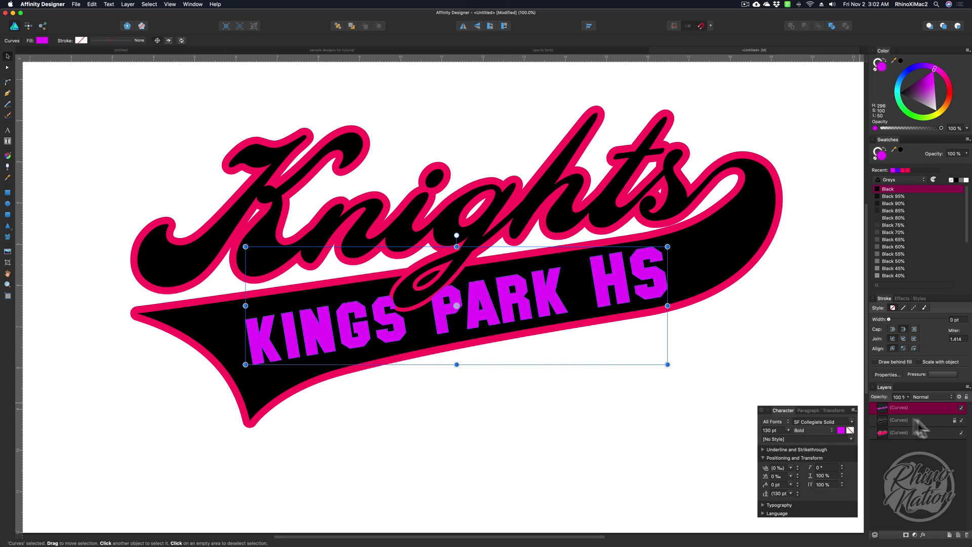
pyautogui.click(713, 266)
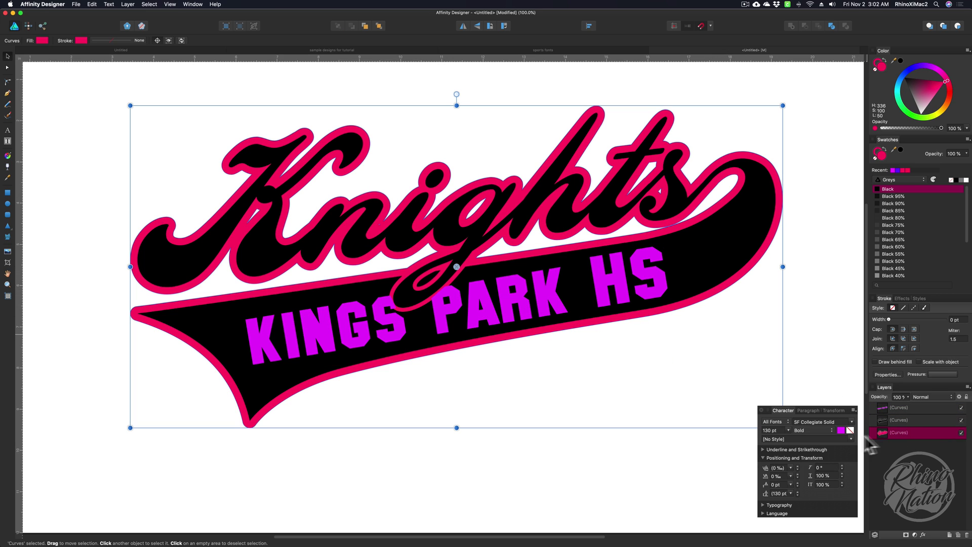
pyautogui.moveTo(205, 336); pyautogui.dragTo(208, 361)
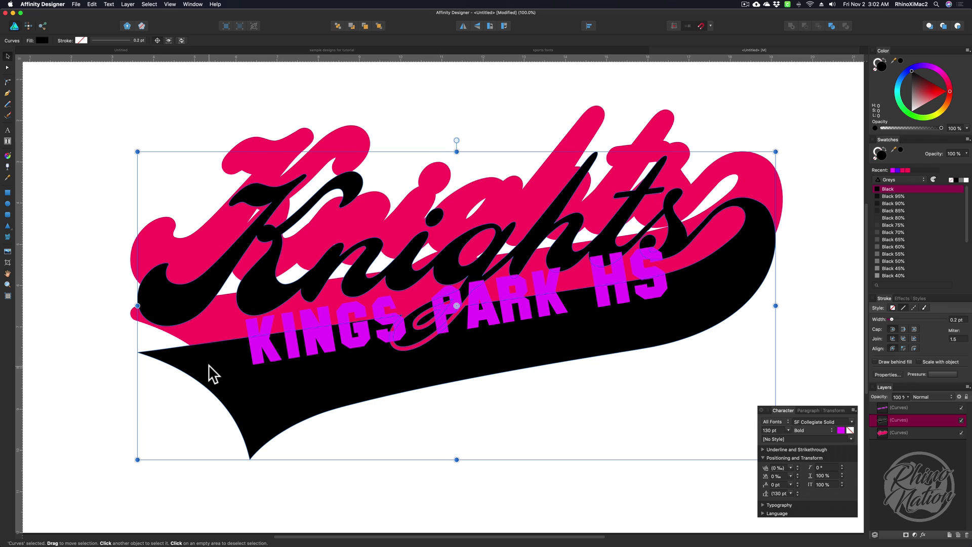
pyautogui.press('super+z')
# - Select the magenta lettering together with the black logo, undo a trial move of both, and subtract the lettering from the logo
pyautogui.keyDown('shift'); pyautogui.click(258, 349); pyautogui.keyUp('shift')
pyautogui.moveTo(258, 349); pyautogui.dragTo(485, 423)
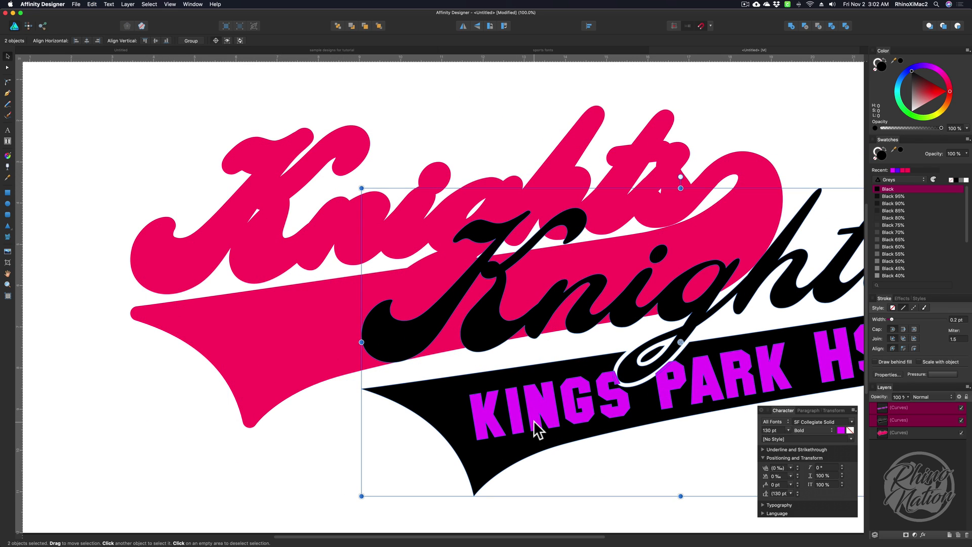
pyautogui.press('super+z')
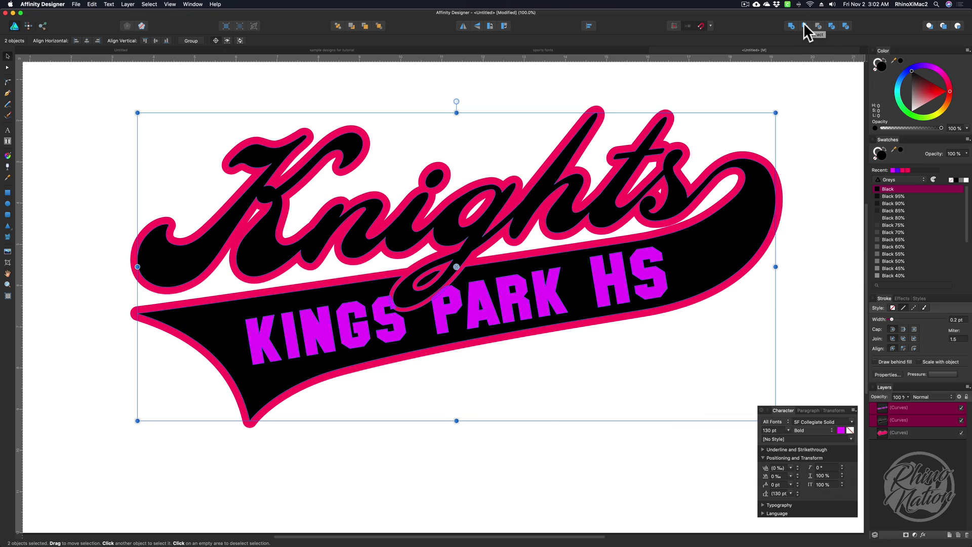
pyautogui.click(803, 24)
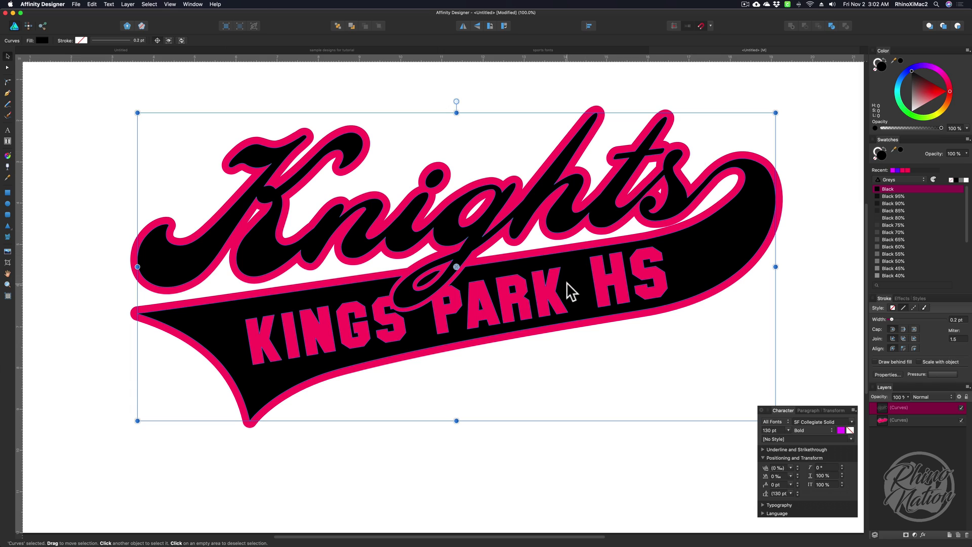
pyautogui.click(451, 446)
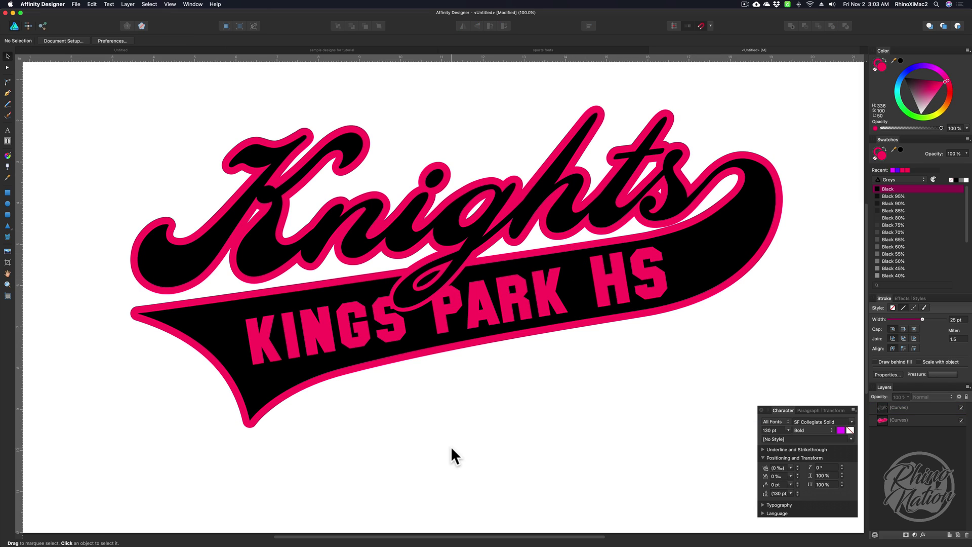